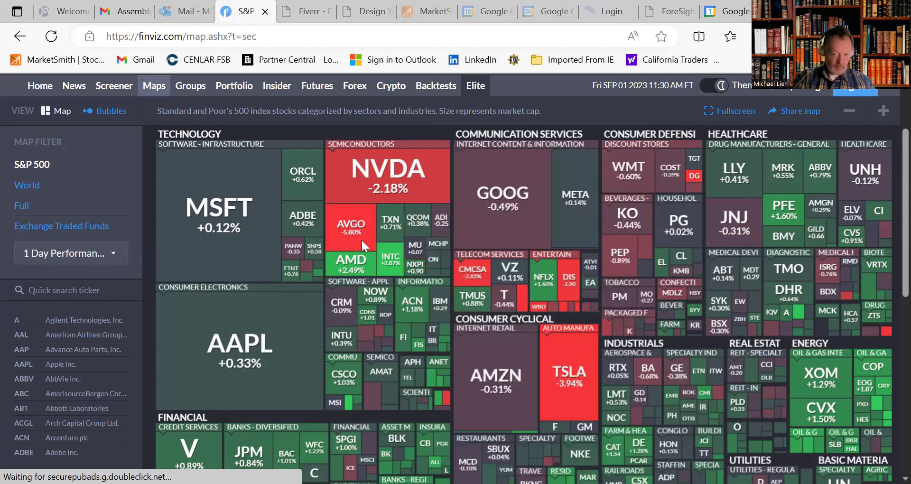
Step: Examine the S&P 500 sector heat map's one-day performance, from the technology stocks down to energy and basic materials
{"action": "mouse_move", "coordinate": [363, 242]}
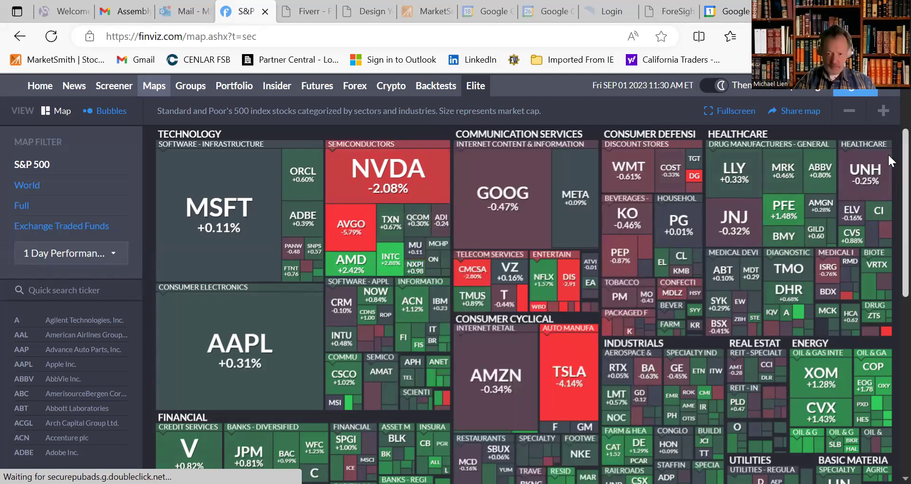
{"action": "scroll", "coordinate": [888, 158], "scroll_direction": "down", "scroll_amount": 1}
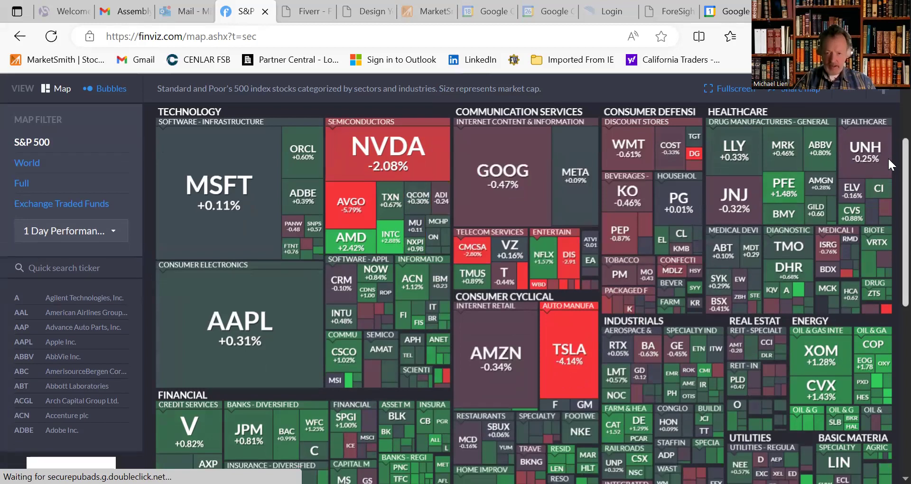
{"action": "scroll", "coordinate": [887, 161], "scroll_direction": "down", "scroll_amount": 1}
{"action": "scroll", "coordinate": [887, 155], "scroll_direction": "up", "scroll_amount": 1}
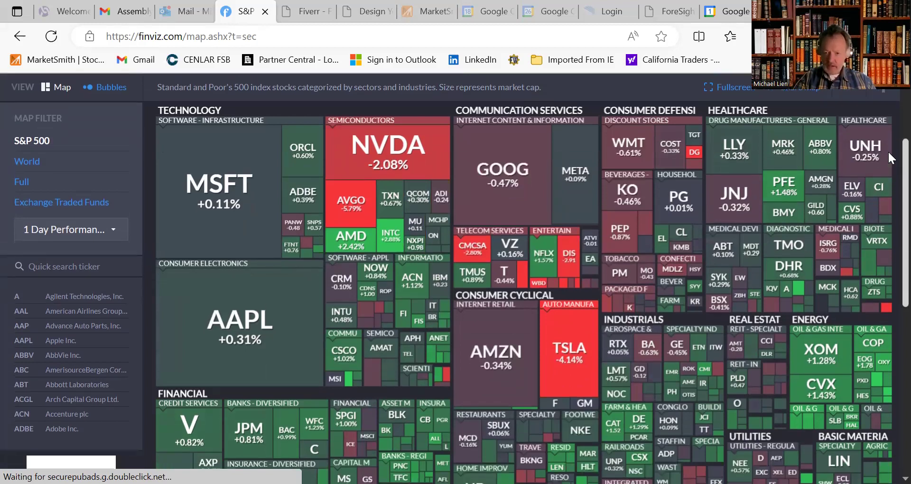
{"action": "scroll", "coordinate": [888, 150], "scroll_direction": "up", "scroll_amount": 1}
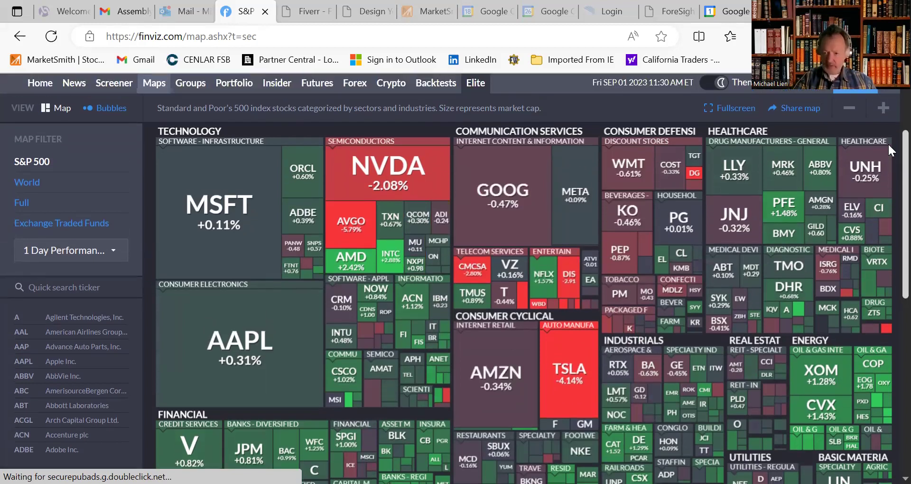
{"action": "scroll", "coordinate": [887, 137], "scroll_direction": "up", "scroll_amount": 2}
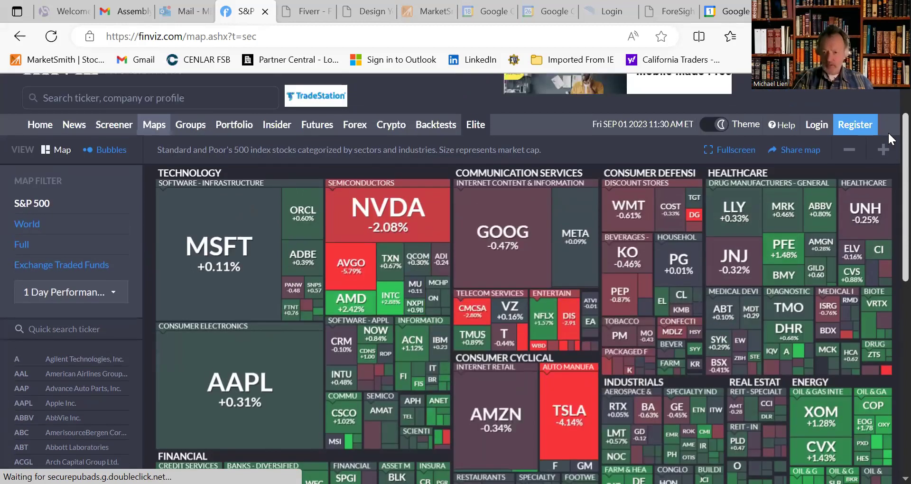
{"action": "scroll", "coordinate": [887, 131], "scroll_direction": "up", "scroll_amount": 1}
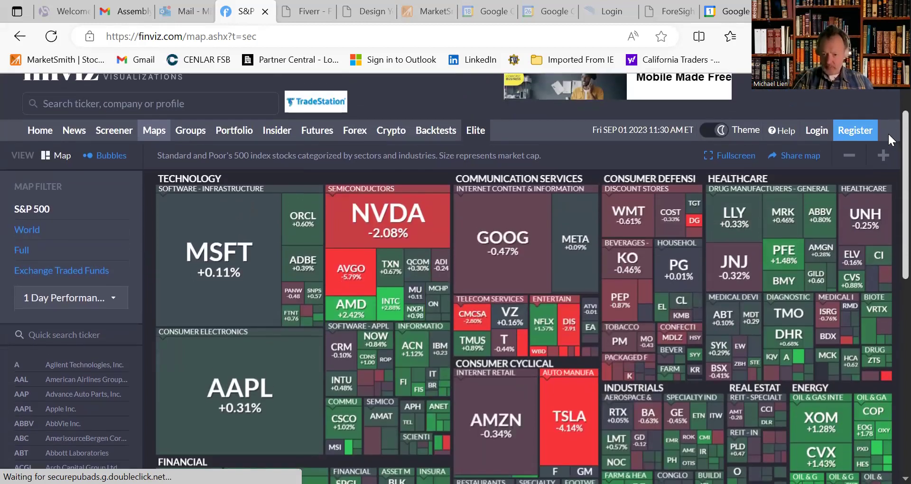
{"action": "scroll", "coordinate": [889, 136], "scroll_direction": "down", "scroll_amount": 1}
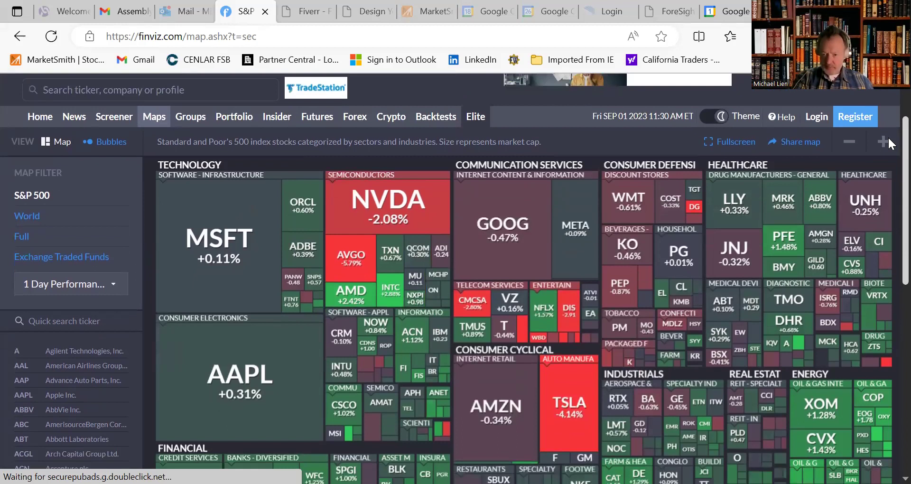
{"action": "scroll", "coordinate": [888, 139], "scroll_direction": "down", "scroll_amount": 1}
{"action": "scroll", "coordinate": [888, 128], "scroll_direction": "up", "scroll_amount": 2}
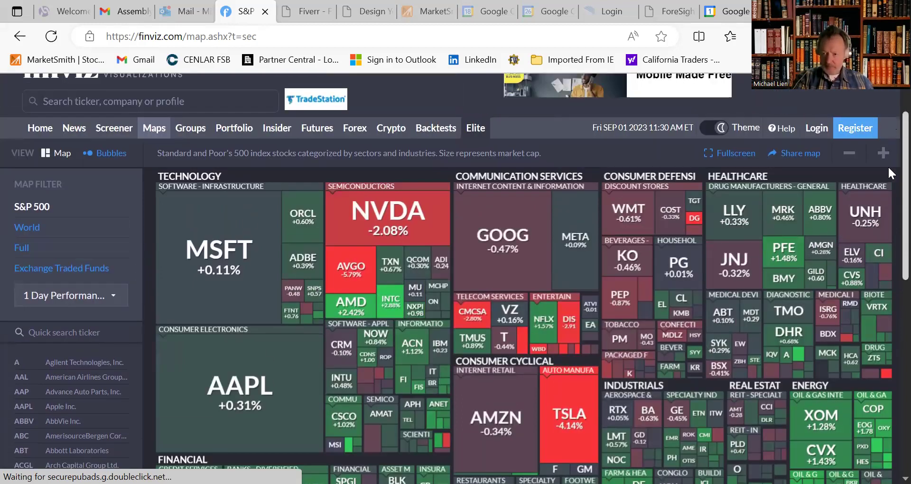
{"action": "scroll", "coordinate": [887, 201], "scroll_direction": "down", "scroll_amount": 2}
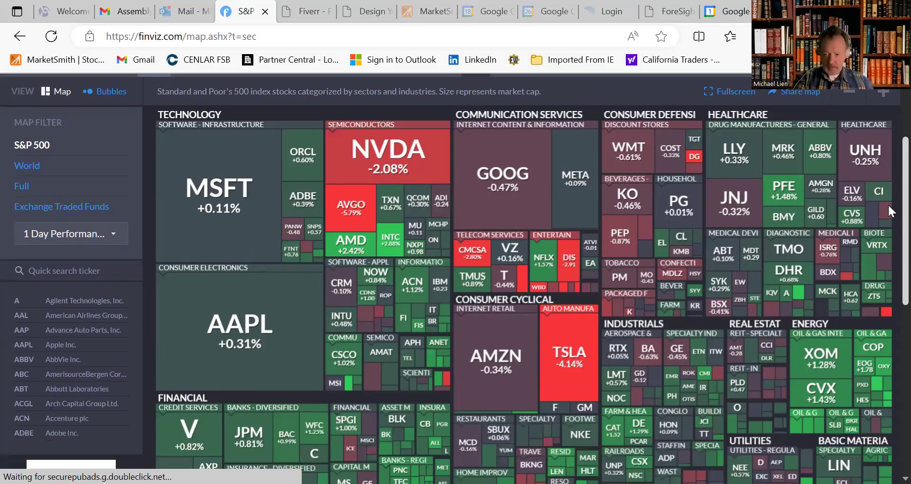
{"action": "scroll", "coordinate": [887, 223], "scroll_direction": "down", "scroll_amount": 1}
{"action": "scroll", "coordinate": [888, 248], "scroll_direction": "down", "scroll_amount": 2}
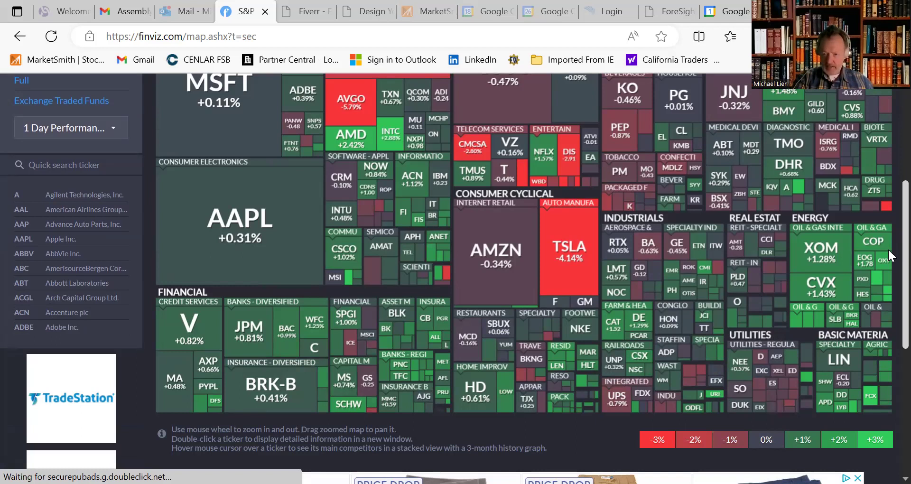
{"action": "scroll", "coordinate": [887, 139], "scroll_direction": "up", "scroll_amount": 5}
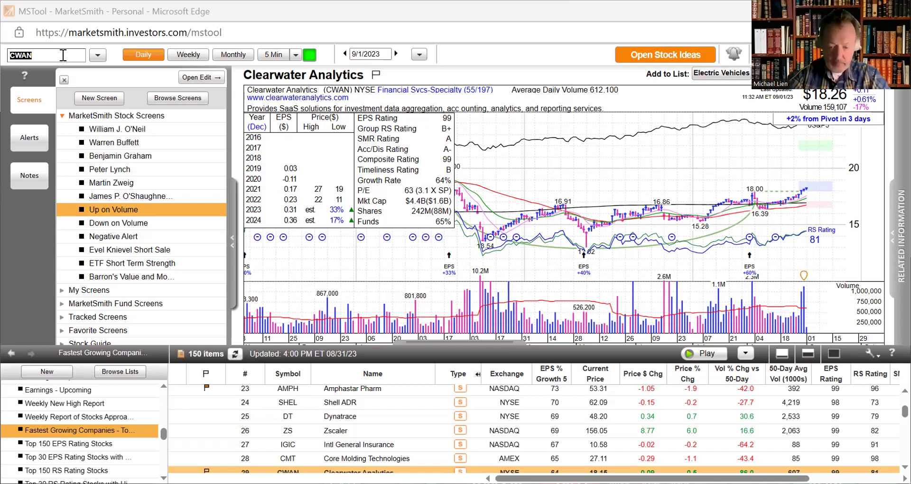
Step: Replace the current ticker symbol with LULU and load the lululemon athletica chart
{"action": "key", "text": "BackSpace"}
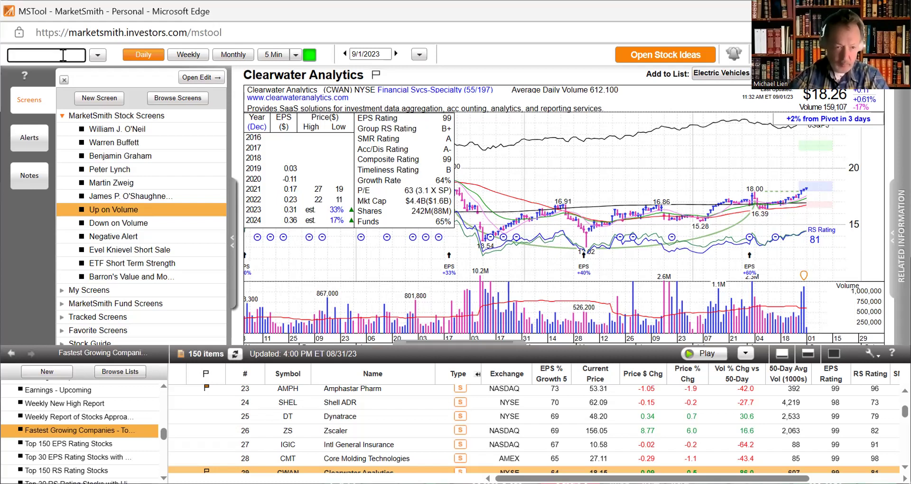
{"action": "type", "text": "L"}
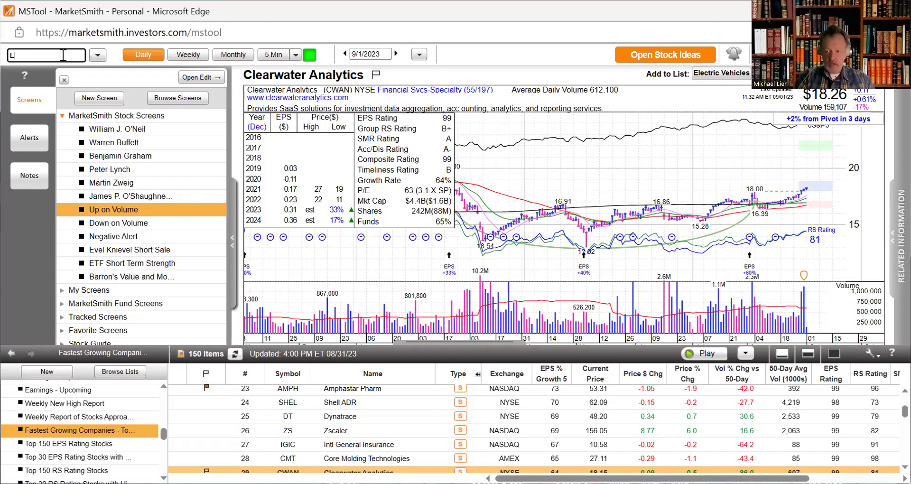
{"action": "type", "text": "ULU"}
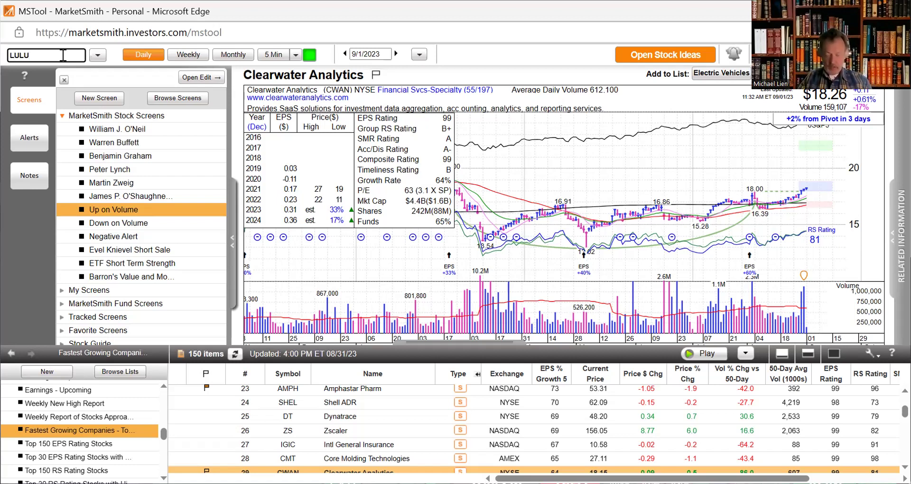
{"action": "left_click", "coordinate": [152, 57]}
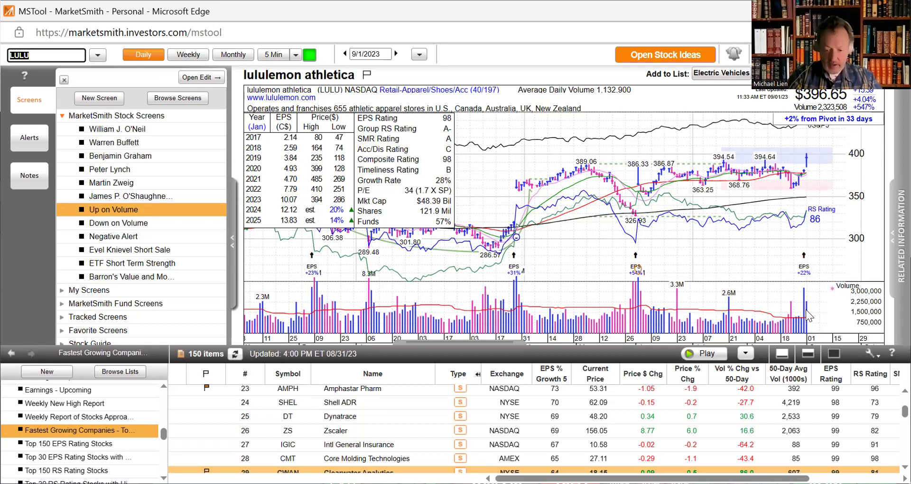
Step: Bring up the chart for OXM (Oxford Industries), followed by the one for TLYS (Tilly's)
{"action": "type", "text": "o"}
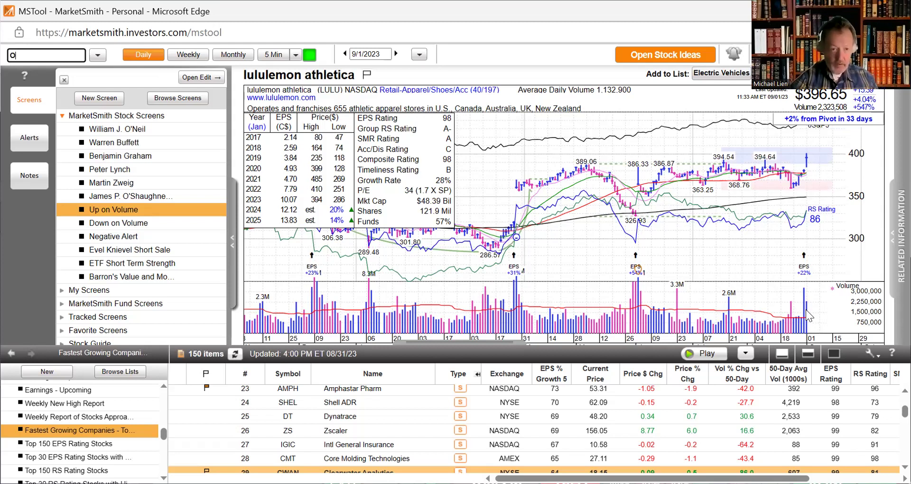
{"action": "type", "text": "xm"}
{"action": "key", "text": "Return"}
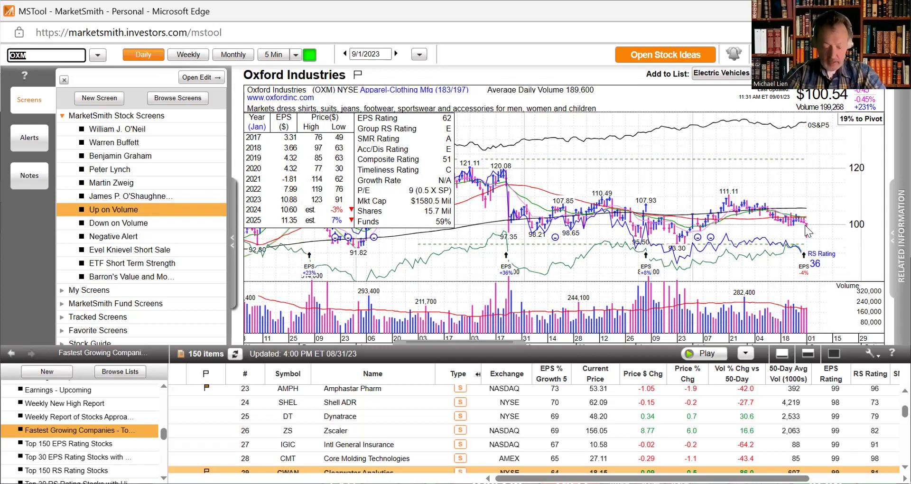
{"action": "type", "text": "TLYS"}
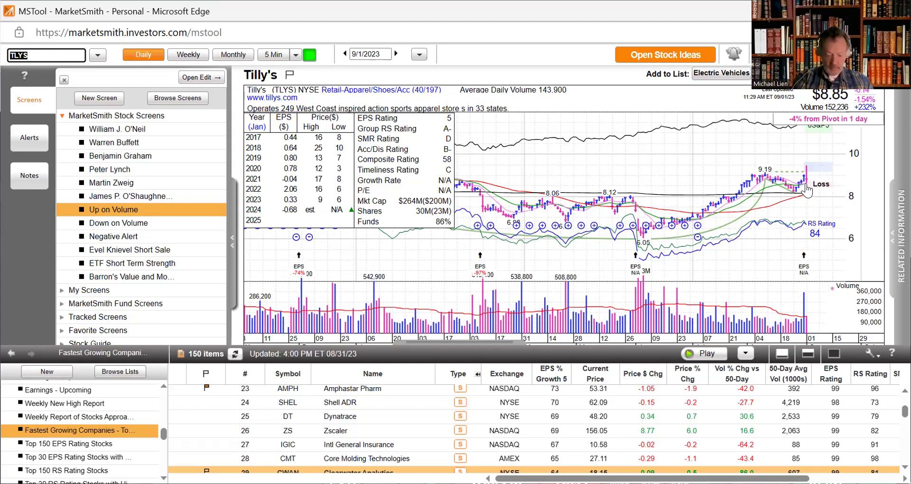
Step: Load the chart for ticker LOVE (Lovesac) and inspect its recent price and volume
{"action": "type", "text": "LOVE"}
{"action": "key", "text": "Return"}
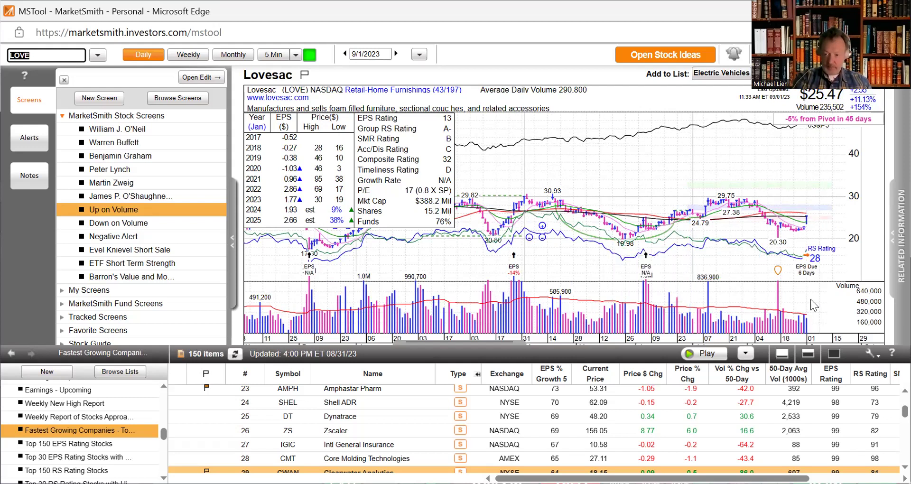
{"action": "mouse_move", "coordinate": [803, 281]}
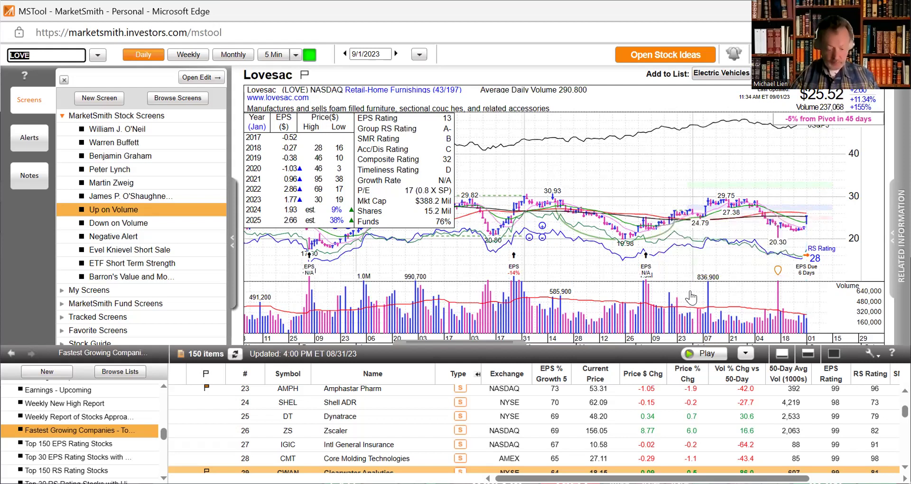
Step: Bring up the chart for FSR (Fisker), followed by the one for TSLA (Tesla)
{"action": "type", "text": "F"}
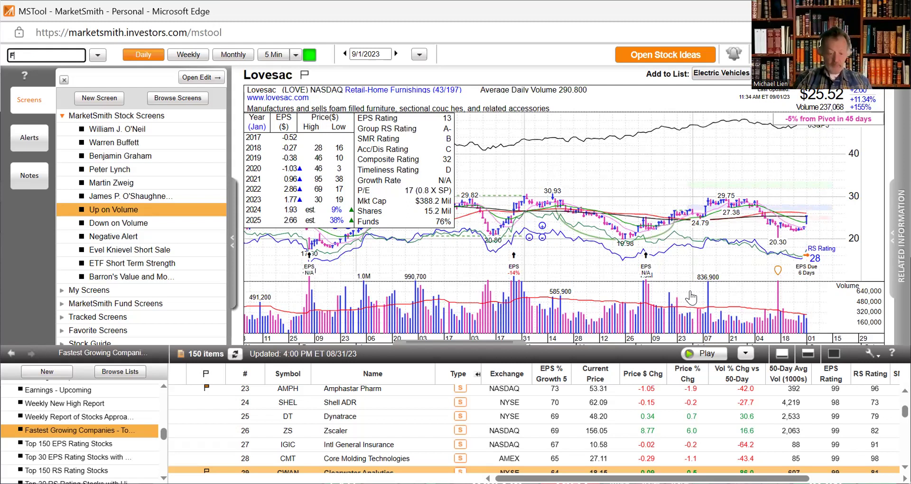
{"action": "type", "text": "SR"}
{"action": "key", "text": "Return"}
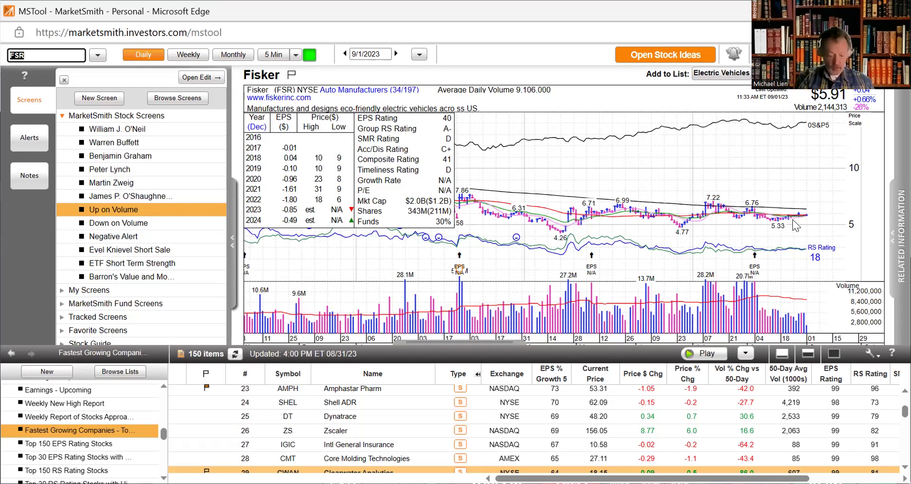
{"action": "type", "text": "TSLA"}
{"action": "key", "text": "Return"}
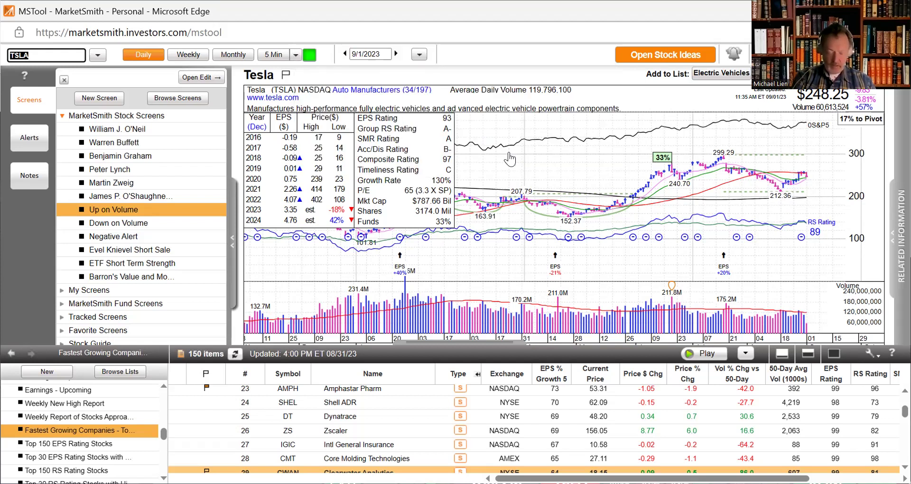
{"action": "left_click", "coordinate": [510, 155]}
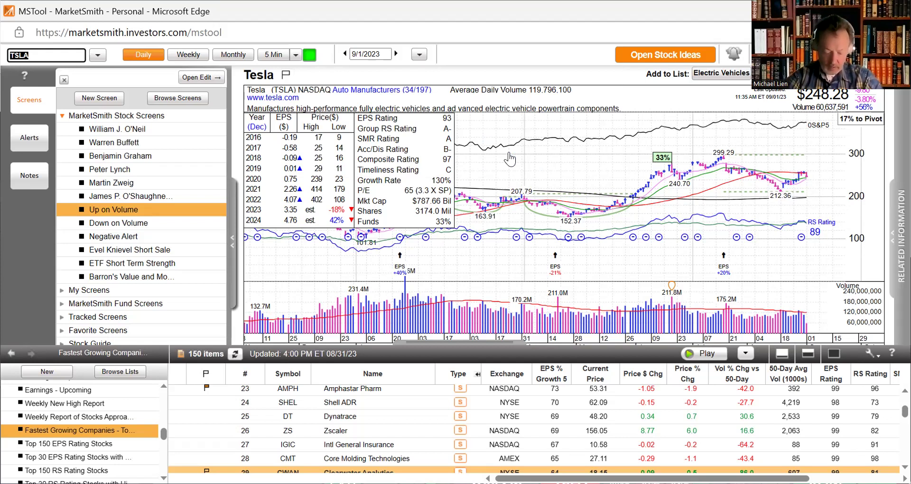
Step: Look up XPE, load the XPeng ADR (XPEV) chart from the suggestions, and decline the Lenovo System Update prompt
{"action": "type", "text": "XPE"}
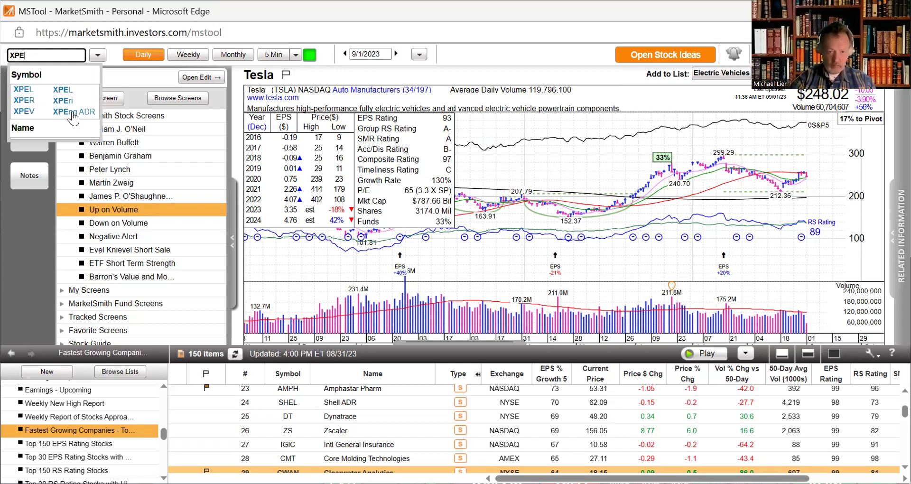
{"action": "left_click", "coordinate": [30, 113]}
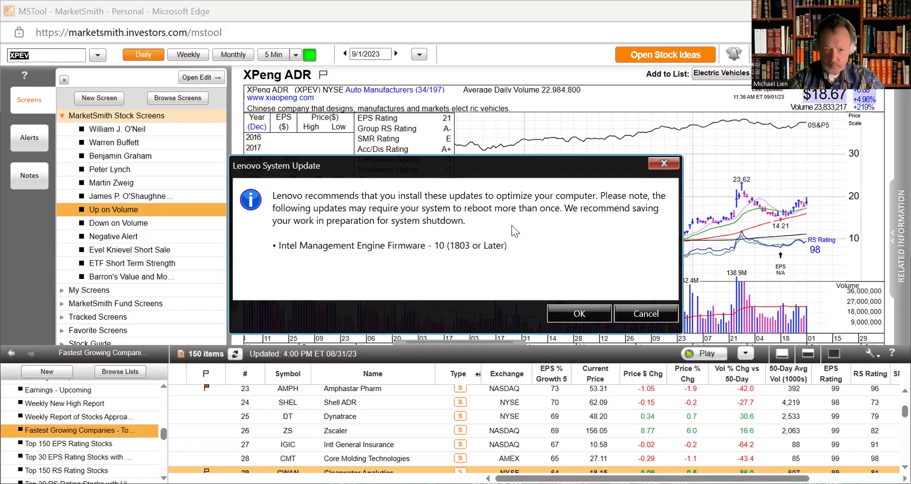
{"action": "left_click", "coordinate": [651, 315]}
Step: Bring up the chart for LI (Li Auto ADR), followed by the one for NIO (NIO ADR)
{"action": "type", "text": "LI"}
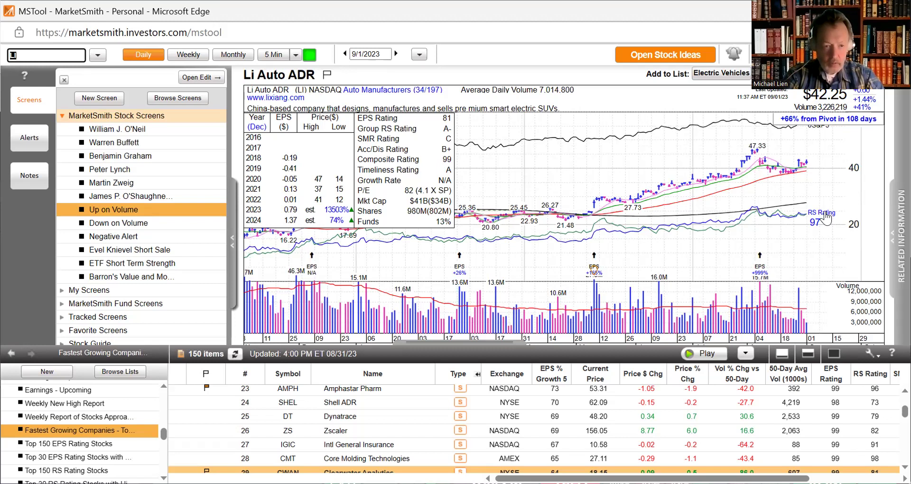
{"action": "type", "text": "NIO"}
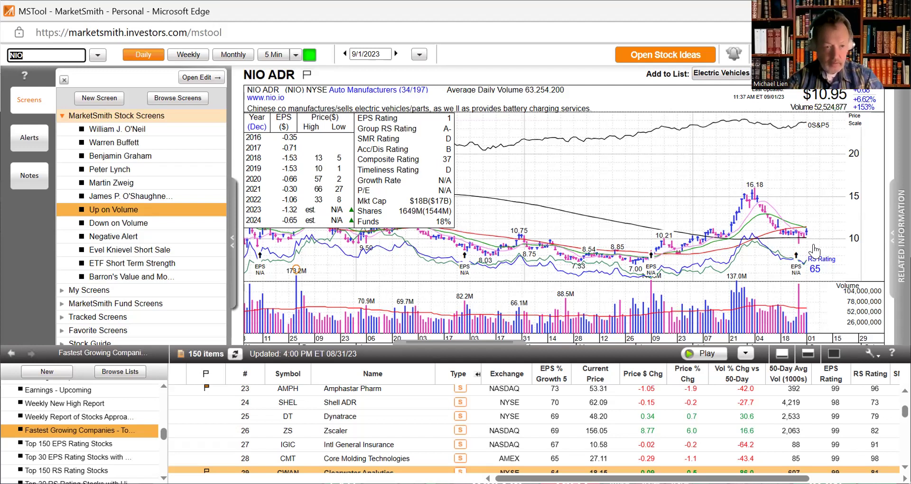
Step: Load the chart for EOSE (Eos Energy Enterprises), followed by NX (Quanex Building Products), and inspect the latter's recent volume
{"action": "type", "text": "EOSE"}
{"action": "key", "text": "Return"}
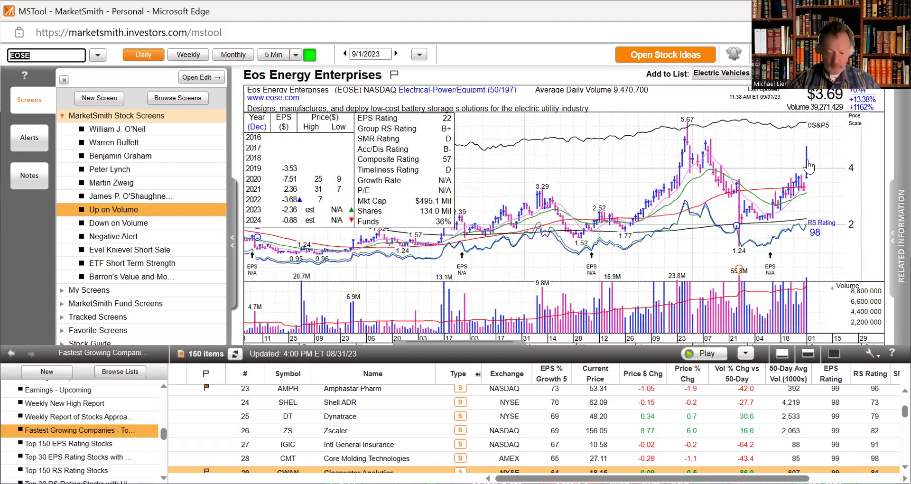
{"action": "type", "text": "N"}
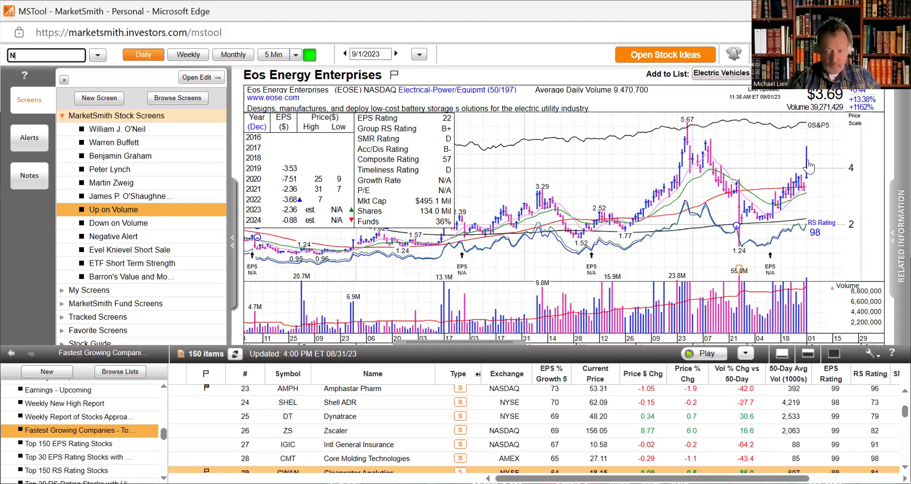
{"action": "type", "text": "X"}
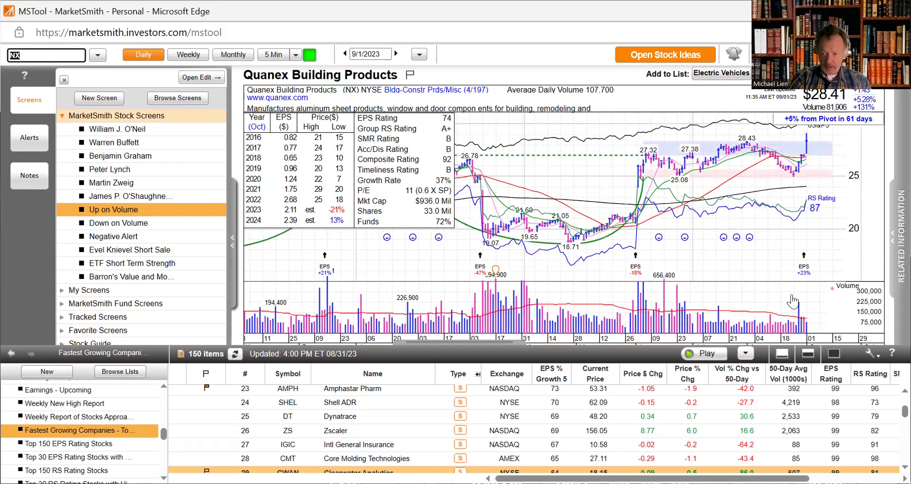
{"action": "mouse_move", "coordinate": [800, 278]}
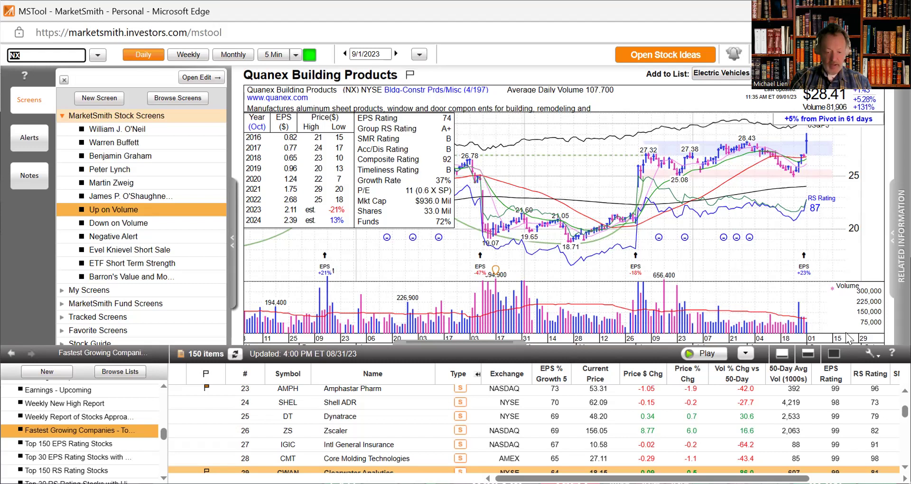
Step: Load the chart for ticker ME (23andMe Holding)
{"action": "type", "text": "M"}
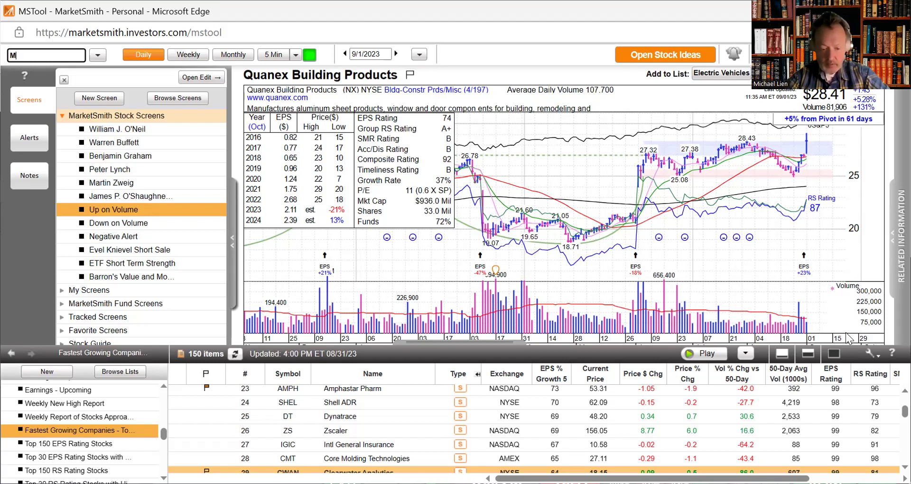
{"action": "type", "text": "E"}
{"action": "key", "text": "Return"}
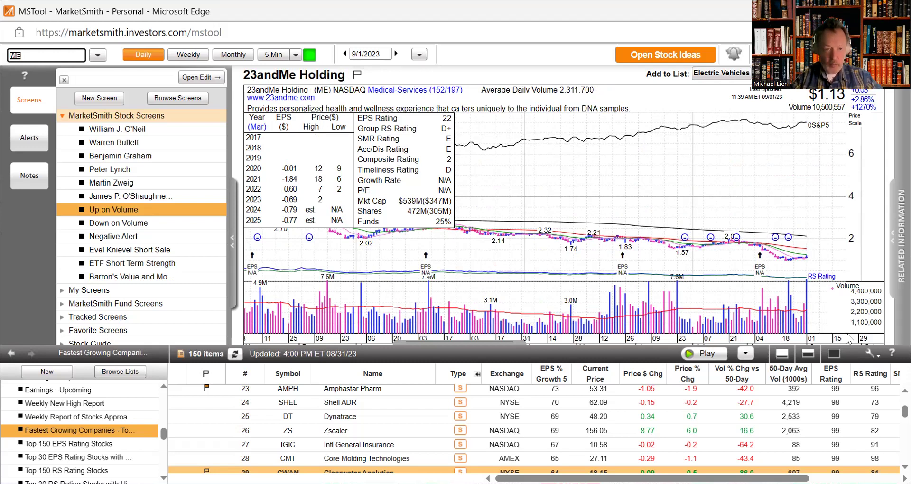
Step: Load the chart for AVGO (Broadcom), followed by DELL (Dell Technologies), and inspect the latter's latest volume
{"action": "type", "text": "A"}
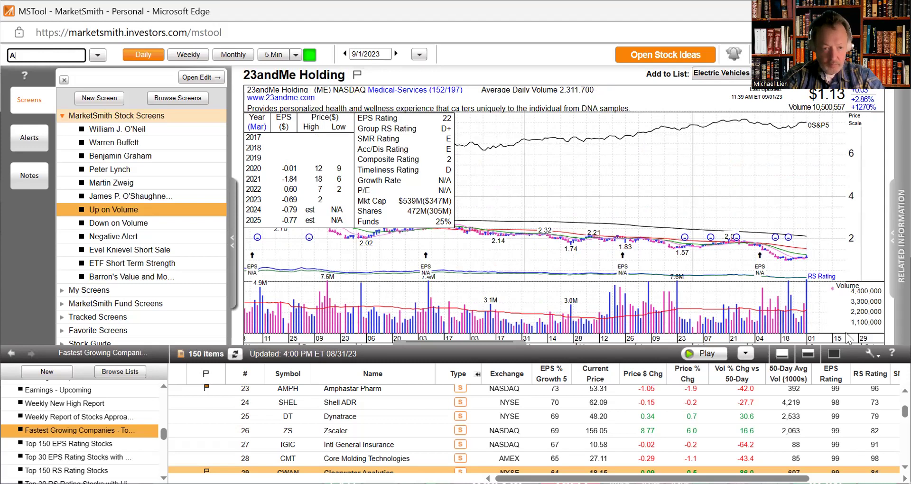
{"action": "type", "text": "VGO"}
{"action": "key", "text": "Return"}
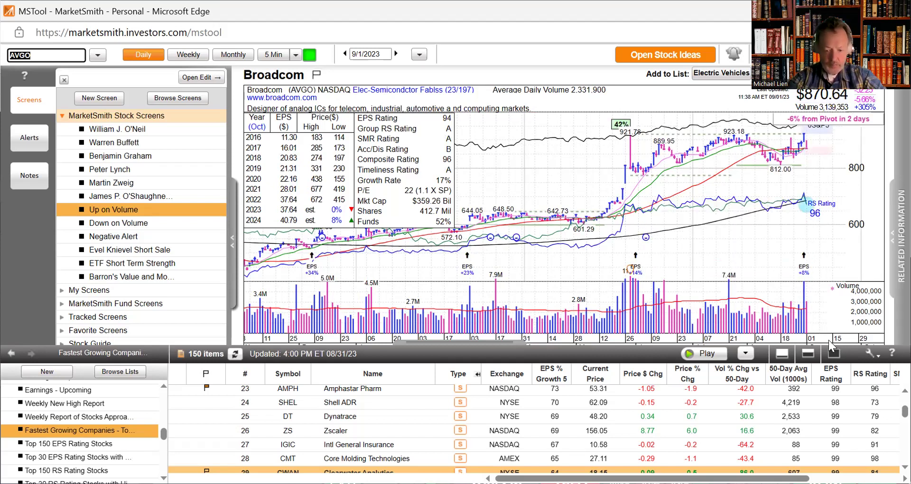
{"action": "type", "text": "D"}
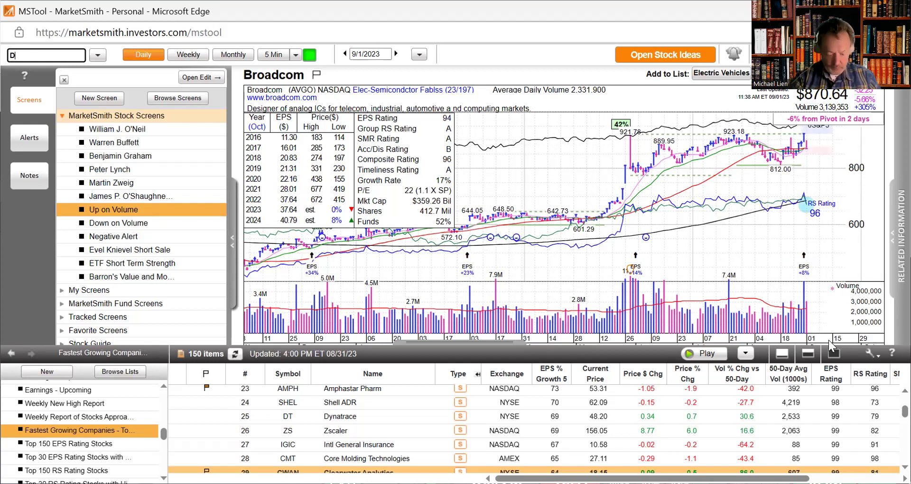
{"action": "type", "text": "ELL"}
{"action": "key", "text": "Return"}
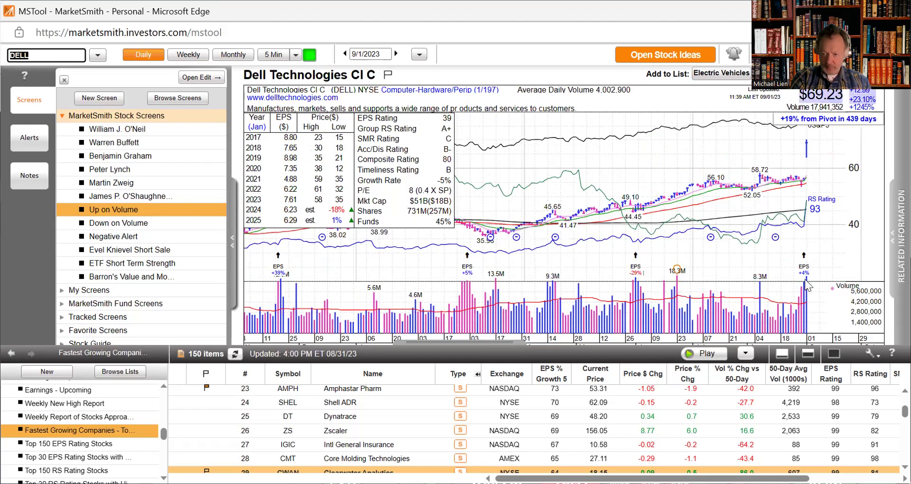
{"action": "mouse_move", "coordinate": [803, 278]}
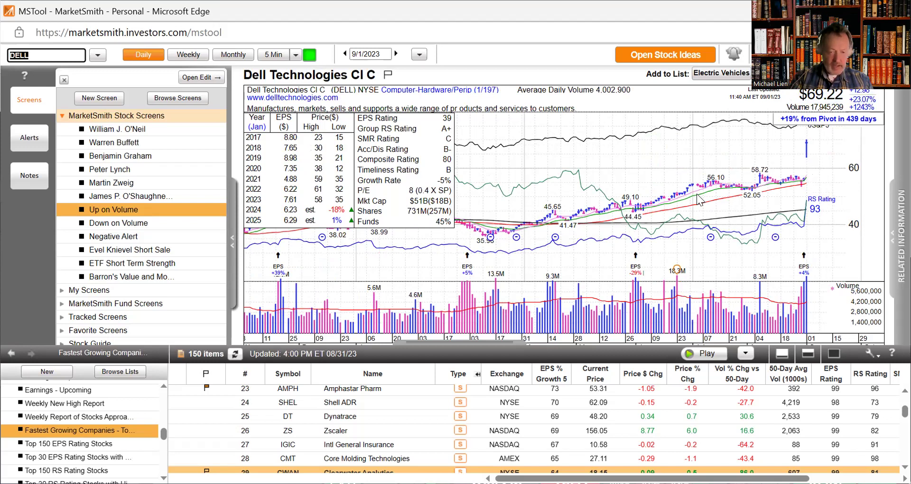
Step: Bring up the chart for ESTC (Elastic) and check its latest trading day, followed by the chart for HCP (HashiCorp)
{"action": "type", "text": "ESTC"}
{"action": "key", "text": "Return"}
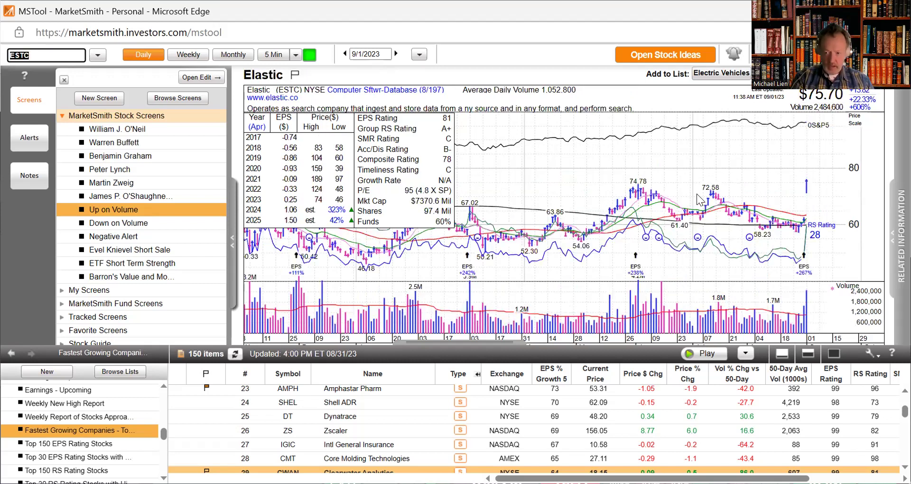
{"action": "mouse_move", "coordinate": [804, 256]}
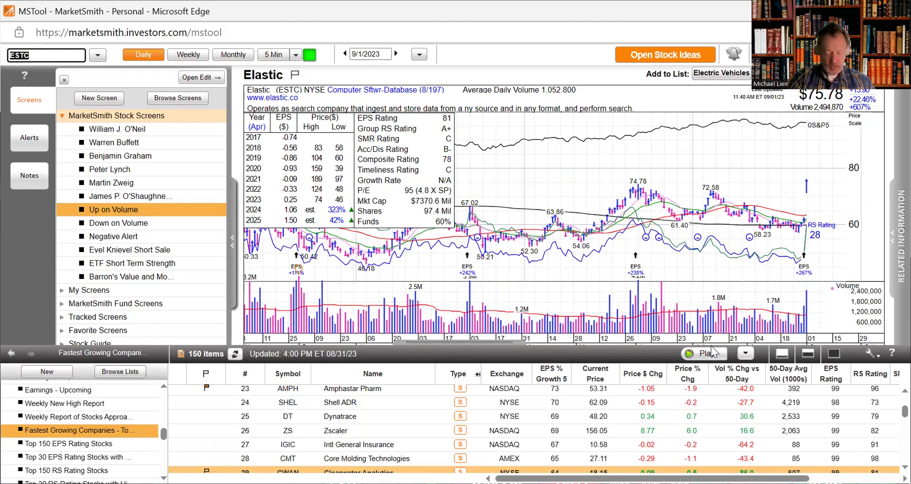
{"action": "type", "text": "H"}
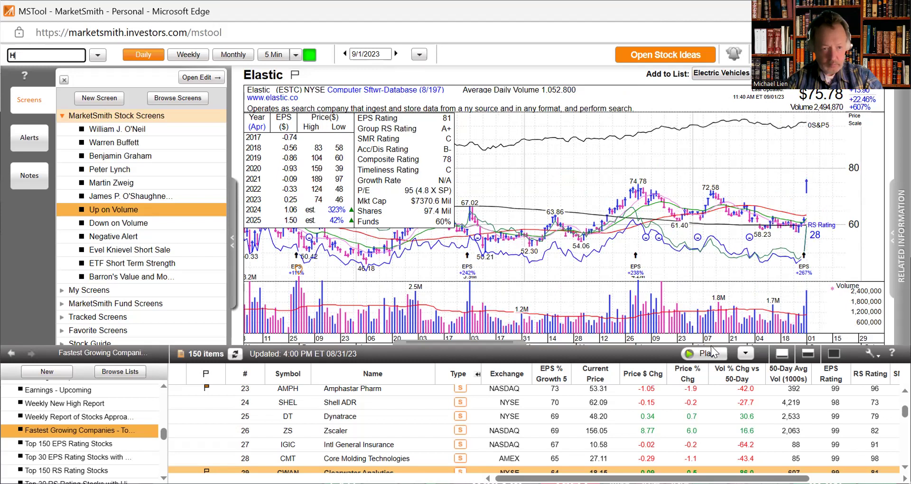
{"action": "type", "text": "CP"}
{"action": "key", "text": "Return"}
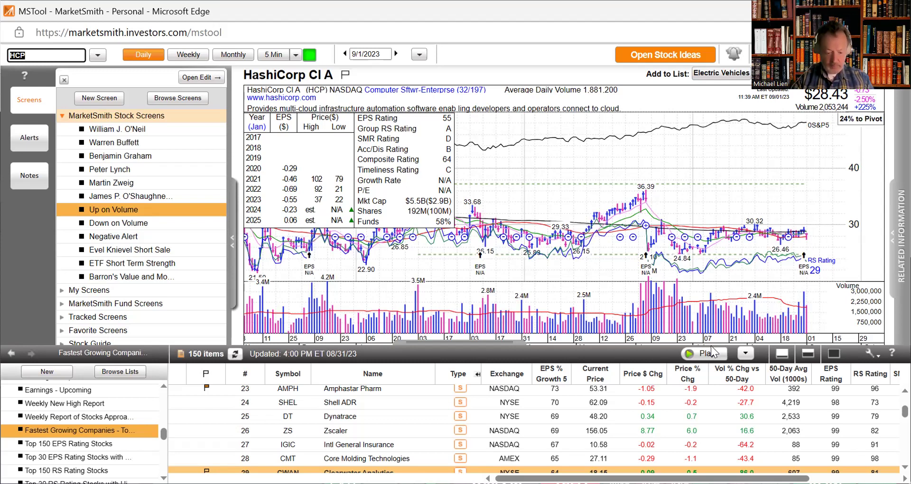
Step: Load the chart for MDB (MongoDB), followed by the one for NTNX (Nutanix)
{"action": "type", "text": "M"}
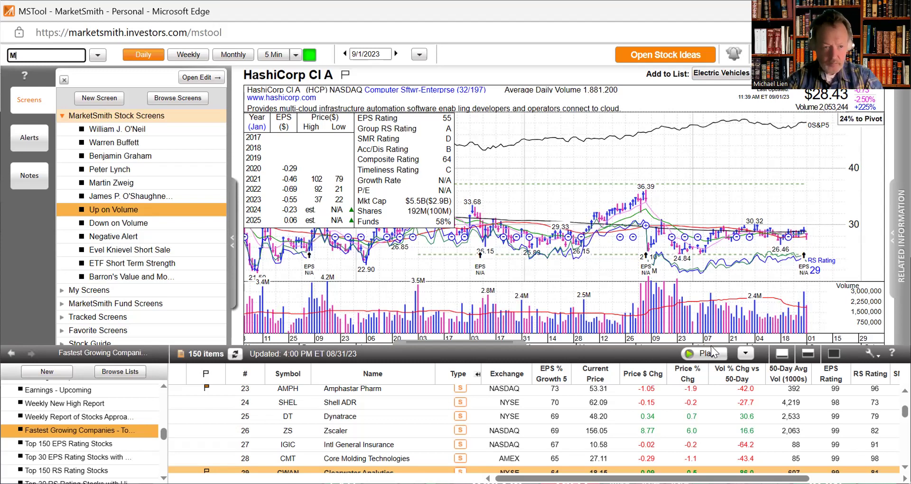
{"action": "type", "text": "D"}
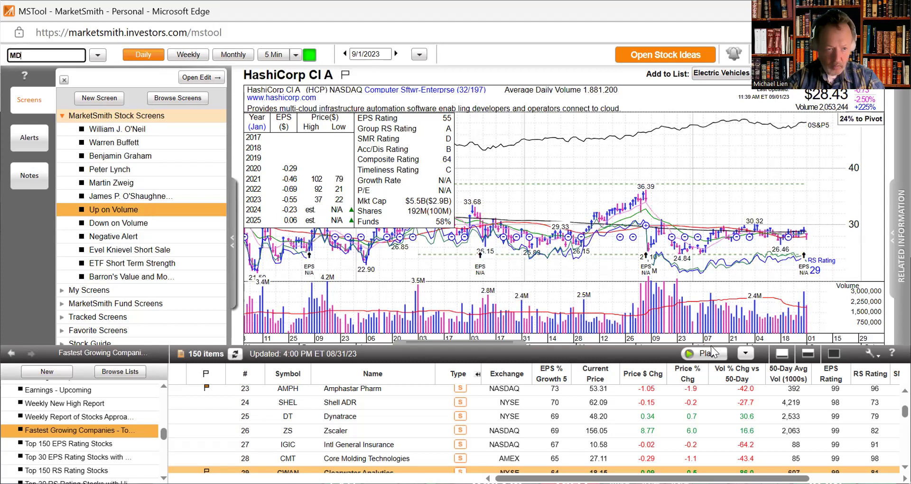
{"action": "type", "text": "B"}
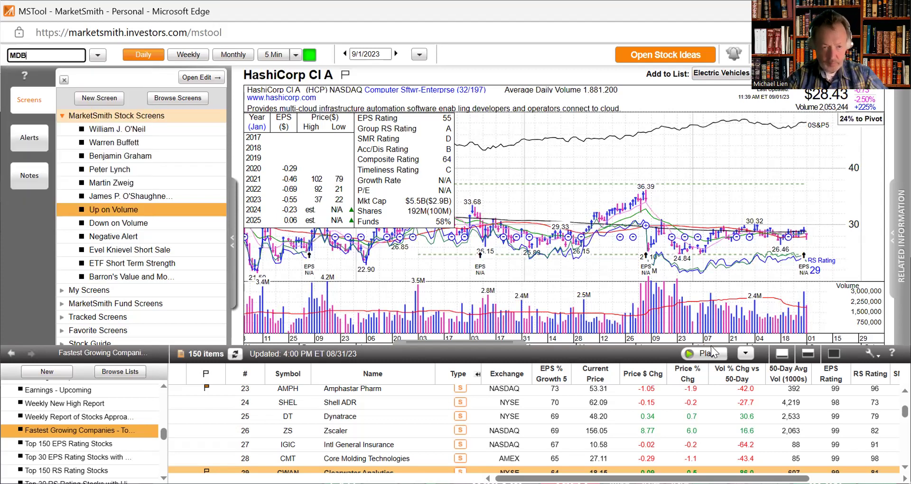
{"action": "key", "text": "Return"}
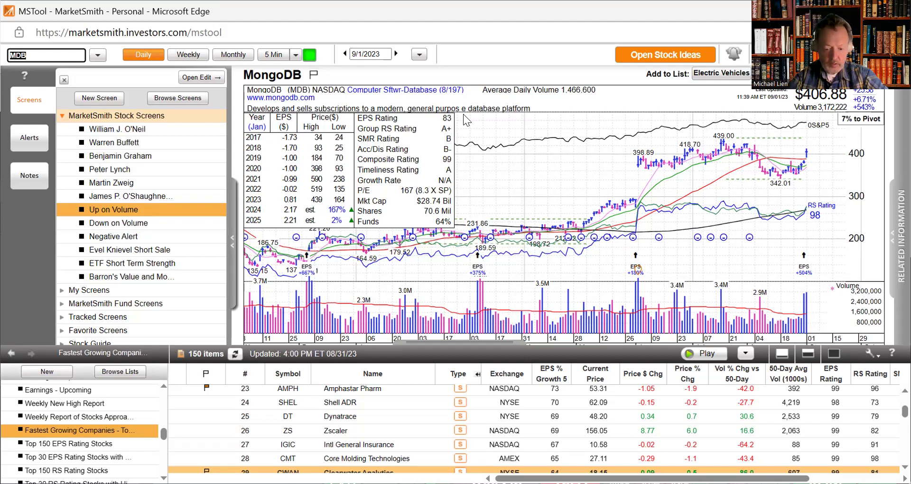
{"action": "type", "text": "N"}
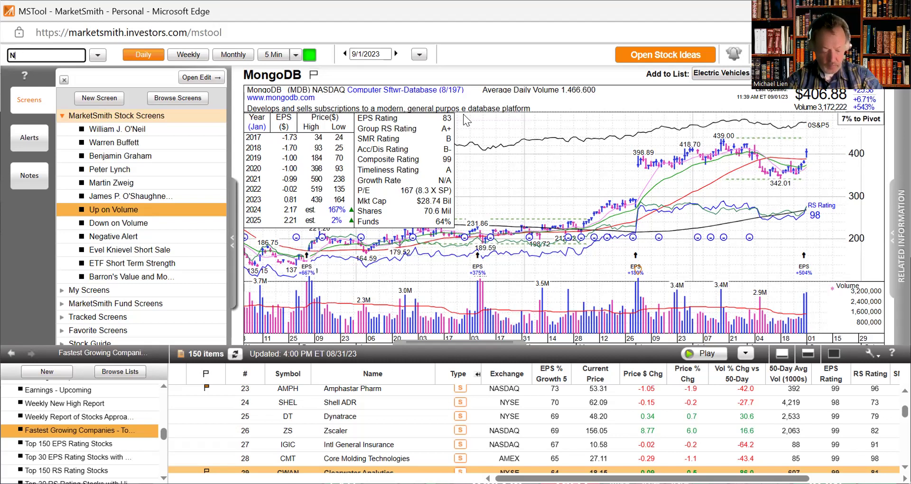
{"action": "type", "text": "TNX"}
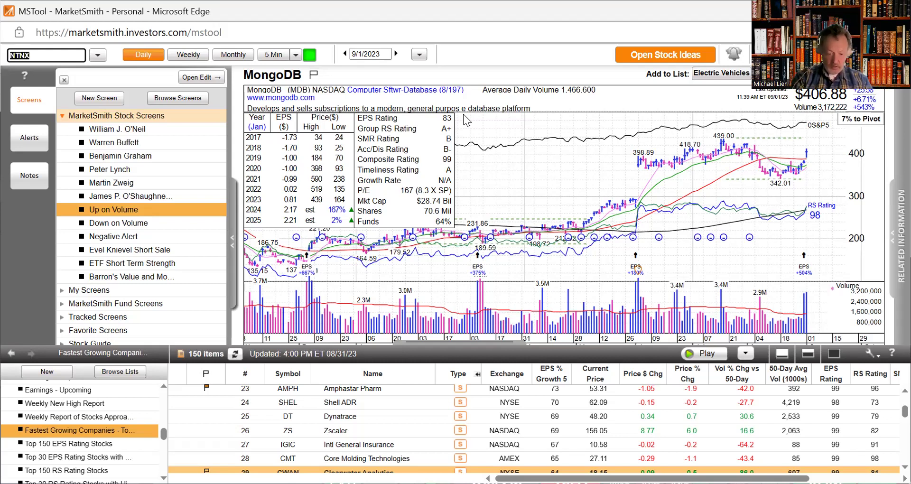
{"action": "key", "text": "Return"}
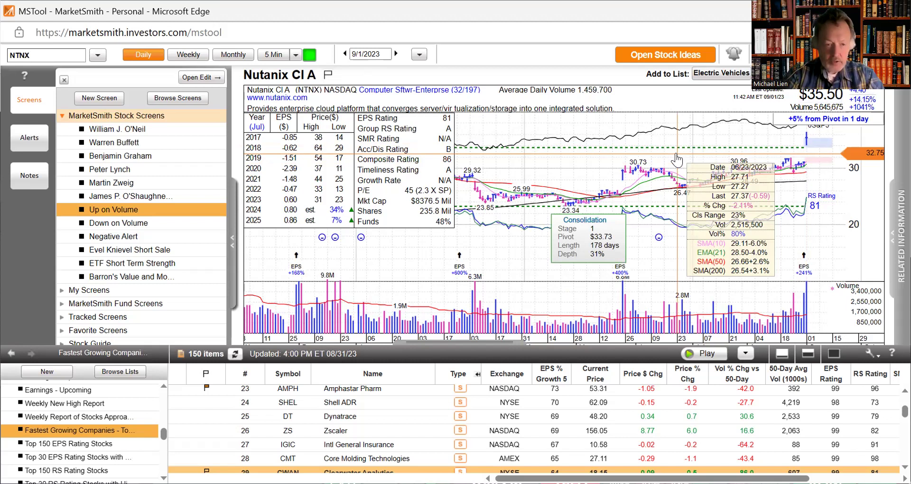
Step: Show the chart for PD (PagerDuty), followed by the one for ticker S (SentinelOne)
{"action": "type", "text": "D"}
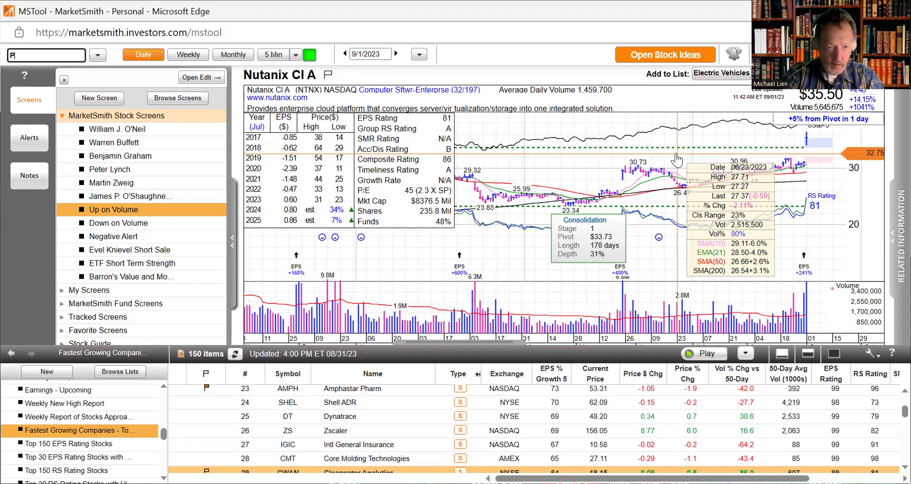
{"action": "type", "text": "D"}
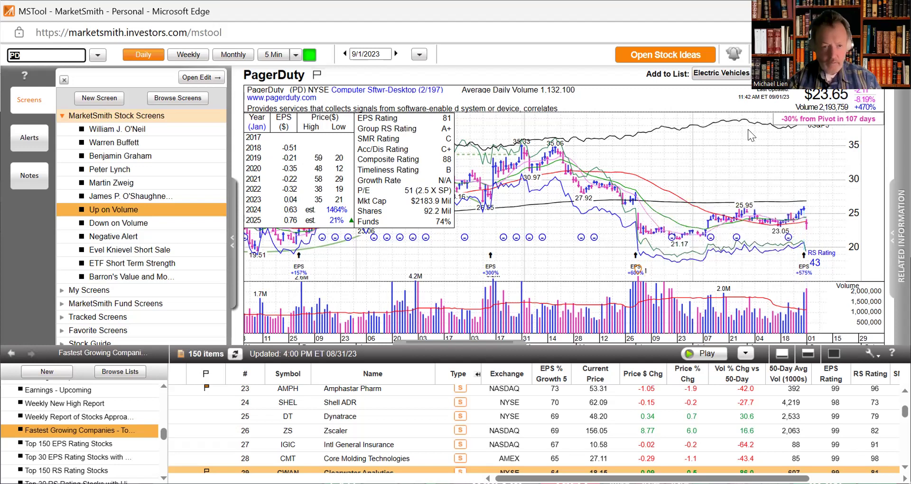
{"action": "left_click", "coordinate": [79, 56]}
{"action": "key", "text": "BackSpace"}
{"action": "key", "text": "BackSpace"}
{"action": "type", "text": "S"}
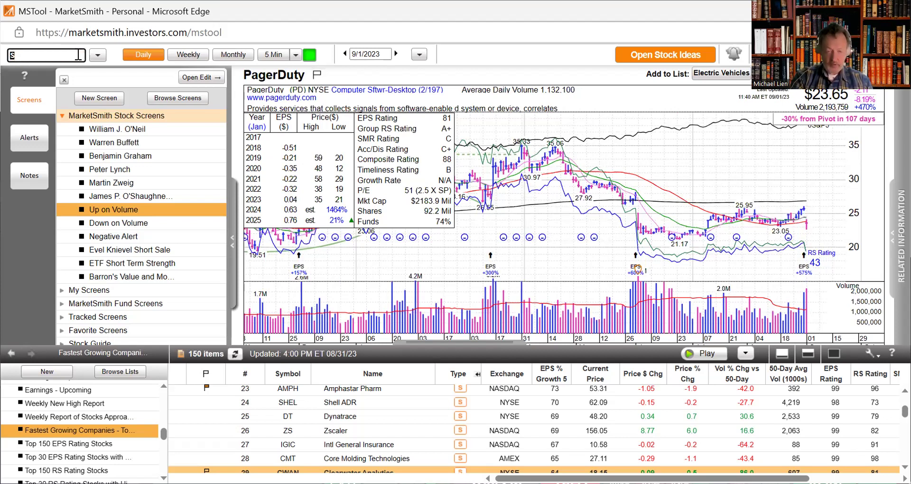
{"action": "key", "text": "Return"}
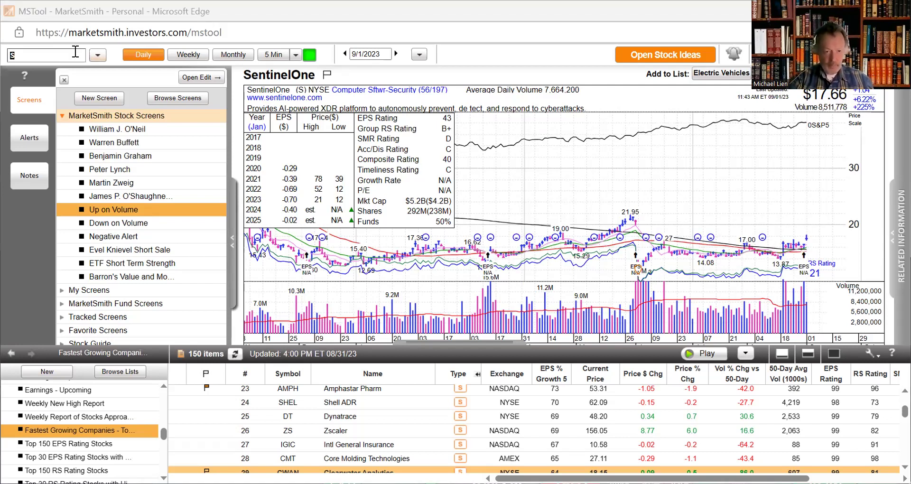
Step: Load the chart of the US dollar fund UUP (Invesco DB USD Bullish), followed by GLD (SPDR Gold Shares)
{"action": "type", "text": "s"}
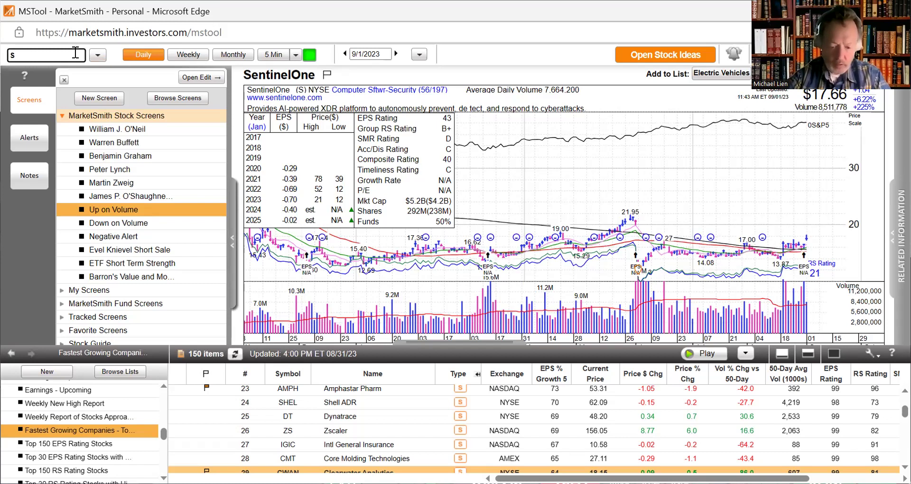
{"action": "key", "text": "BackSpace"}
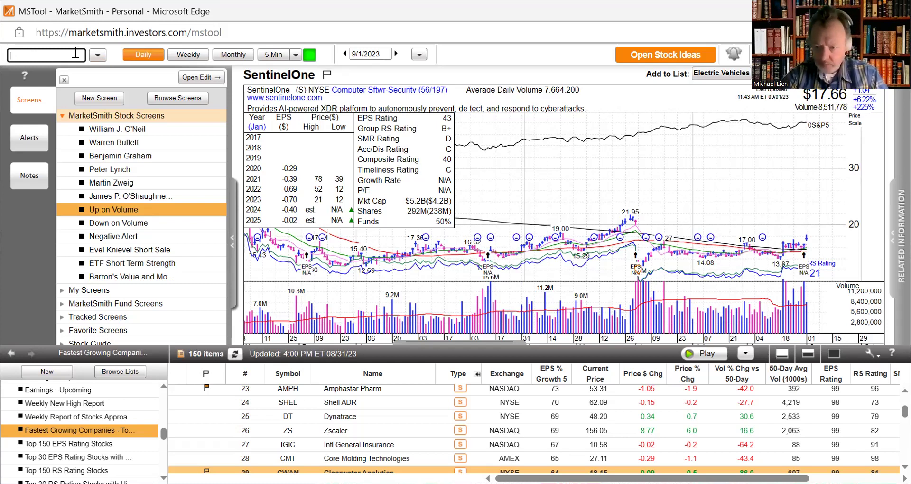
{"action": "key", "text": "Down"}
{"action": "key", "text": "Return"}
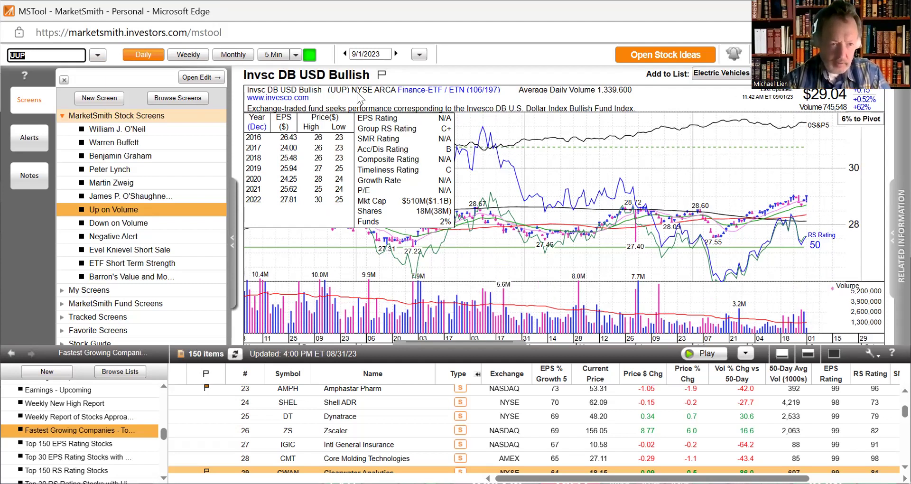
{"action": "type", "text": "G"}
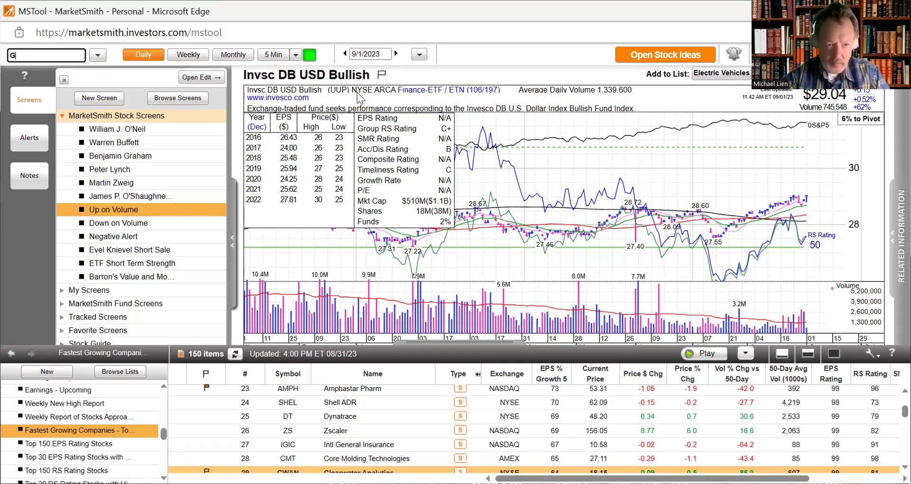
{"action": "type", "text": "LD"}
{"action": "key", "text": "Return"}
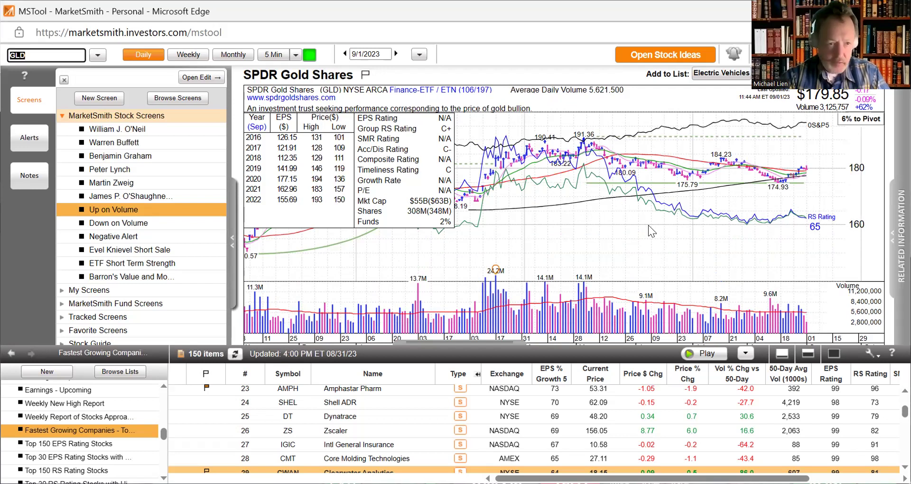
Step: Bring up the chart for SLV (iShares Silver Trust), followed by the one for ERO (Ero Copper)
{"action": "type", "text": "SL"}
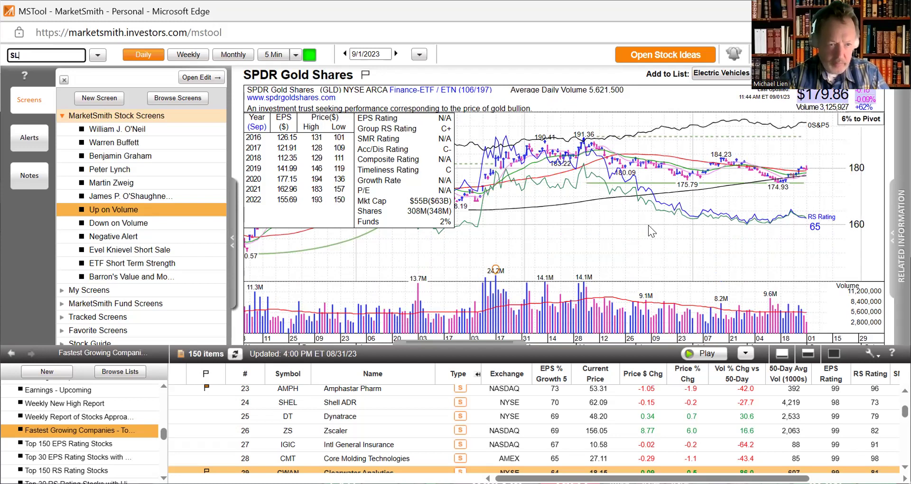
{"action": "type", "text": "V"}
{"action": "key", "text": "Return"}
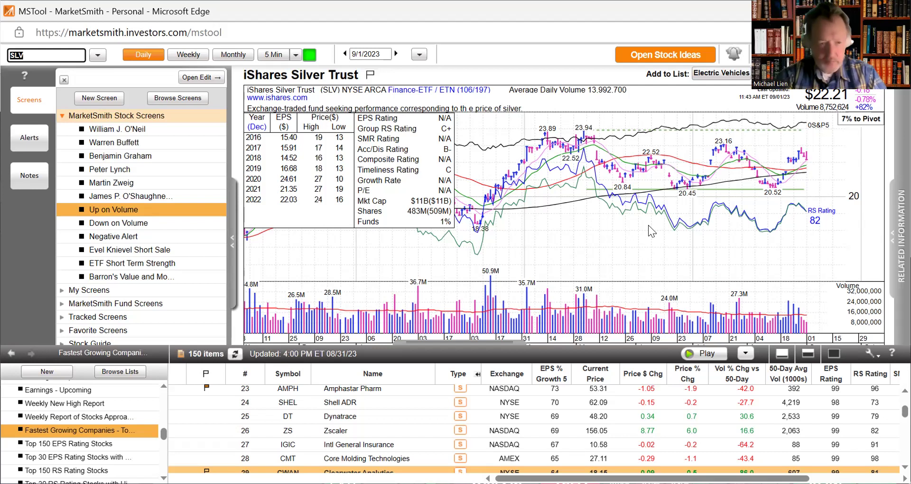
{"action": "type", "text": "E"}
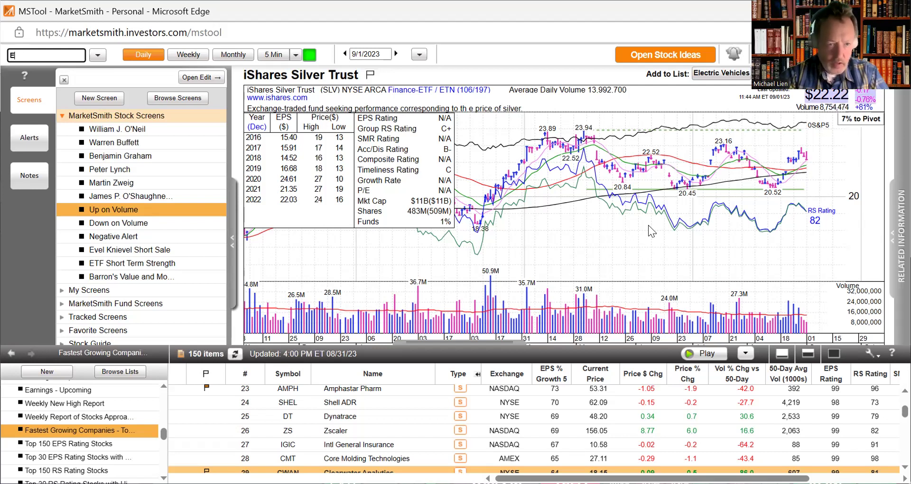
{"action": "type", "text": "RO"}
{"action": "key", "text": "Return"}
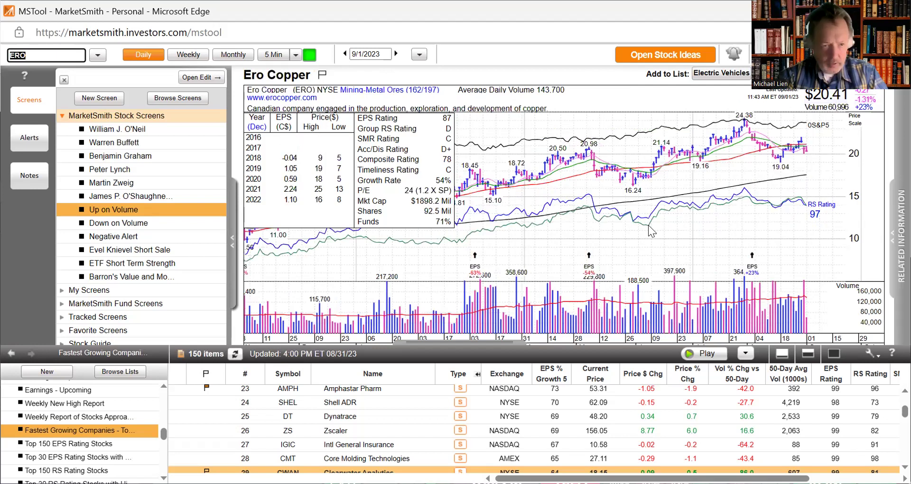
Step: Load the chart for SCCO (Southern Copper), followed by FXI (iShares China LC ETF)
{"action": "type", "text": "S"}
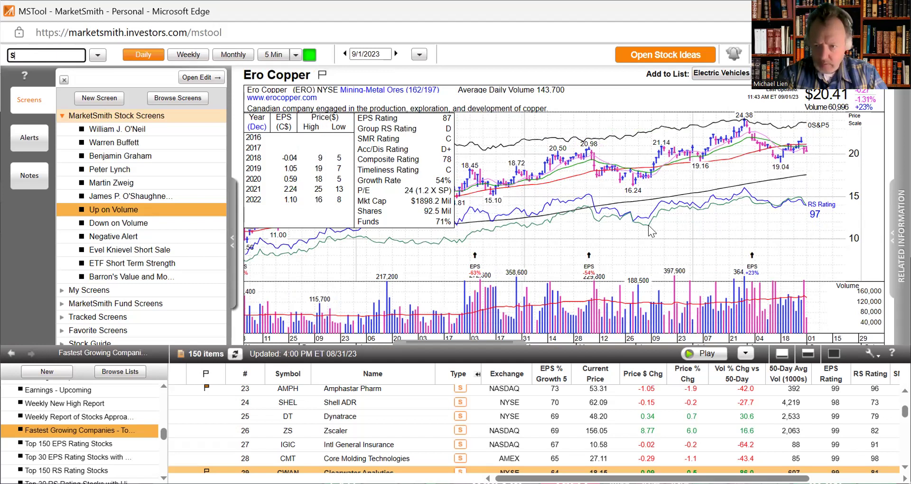
{"action": "type", "text": "CCO"}
{"action": "key", "text": "Return"}
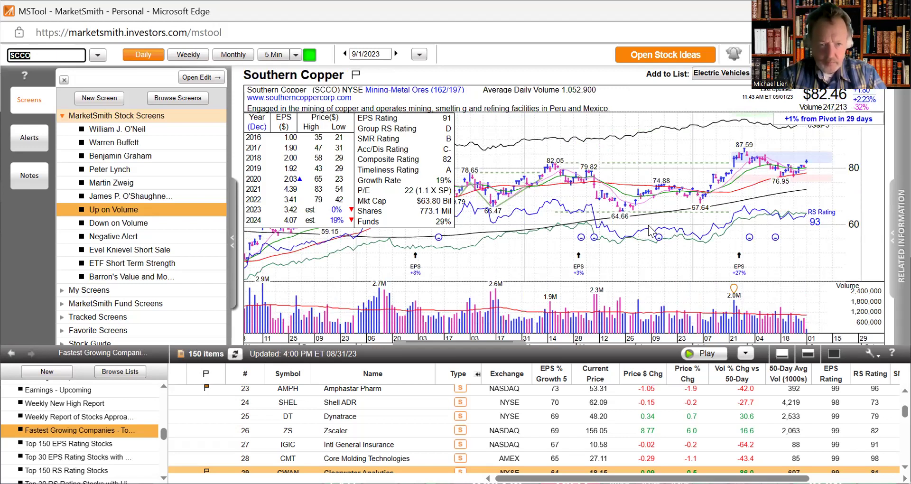
{"action": "type", "text": "FXI"}
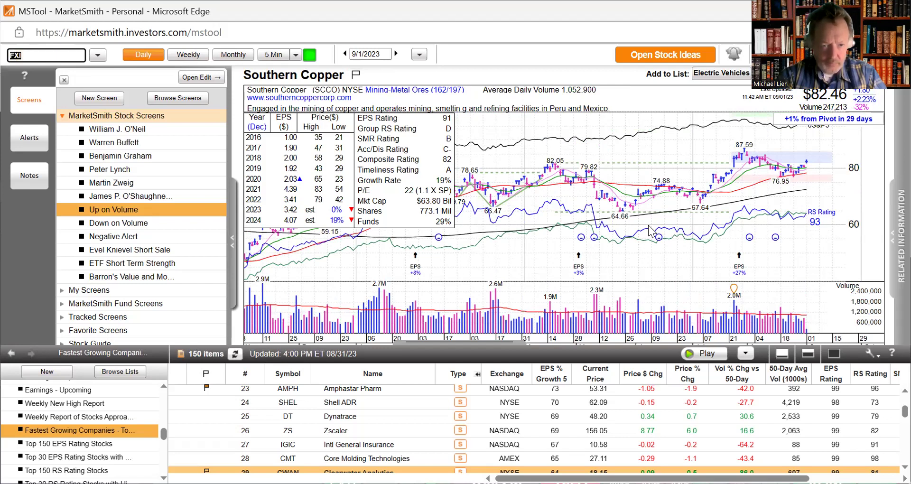
{"action": "key", "text": "Return"}
Step: Load the chart for the copper miner FCX (Freeport-McMoRan)
{"action": "type", "text": "F"}
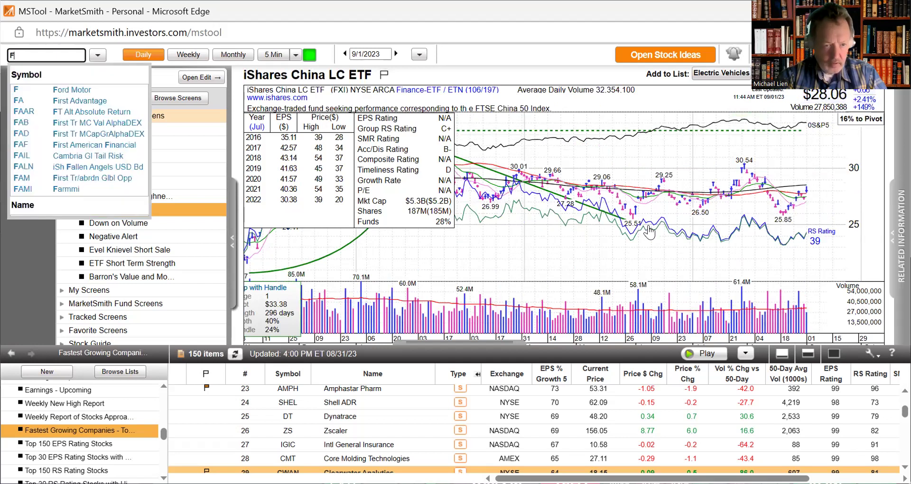
{"action": "type", "text": "X"}
{"action": "key", "text": "BackSpace"}
{"action": "type", "text": "CX"}
{"action": "key", "text": "Return"}
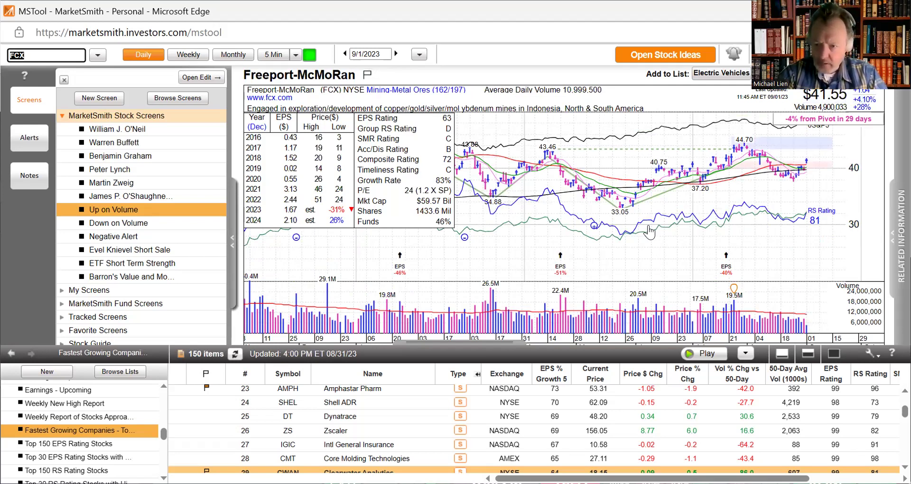
{"action": "type", "text": "L"}
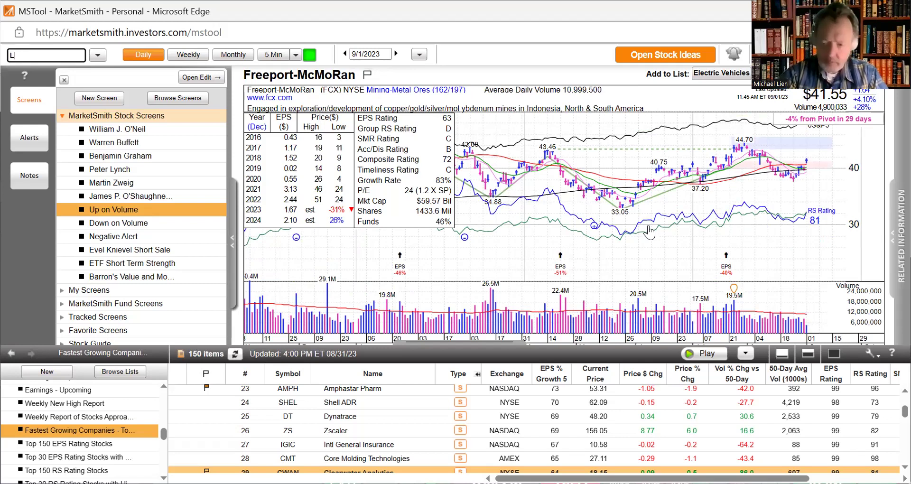
{"action": "key", "text": "BackSpace"}
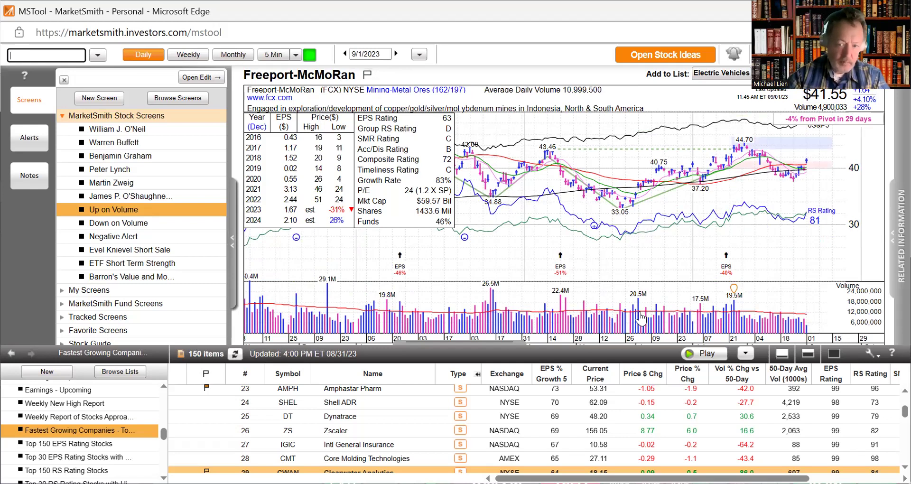
{"action": "type", "text": "FCX"}
{"action": "key", "text": "Return"}
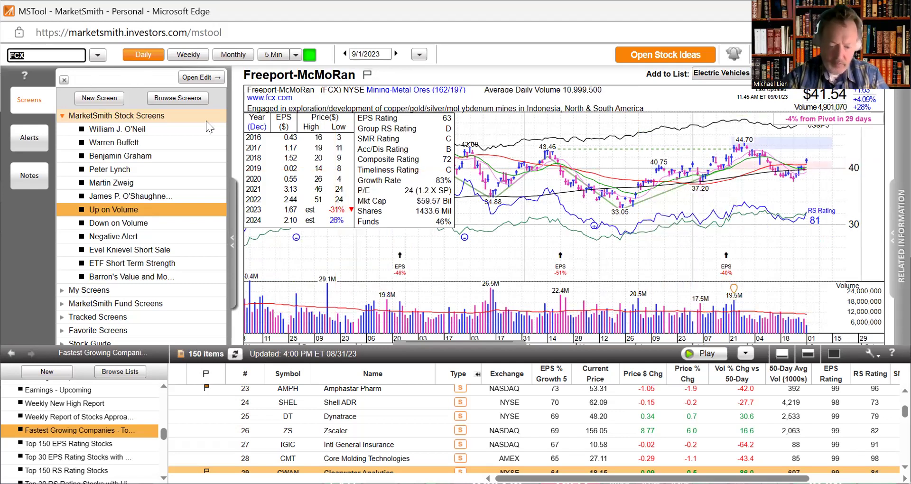
Step: Load the chart of the 10-year Treasury yield index (0TNX), followed by TBT (ProShares UltraShort 20+)
{"action": "type", "text": "0"}
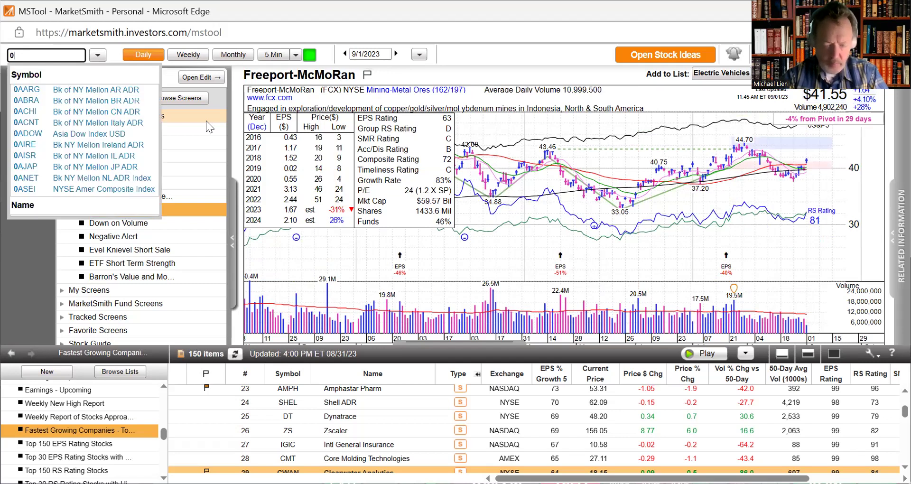
{"action": "type", "text": "TN"}
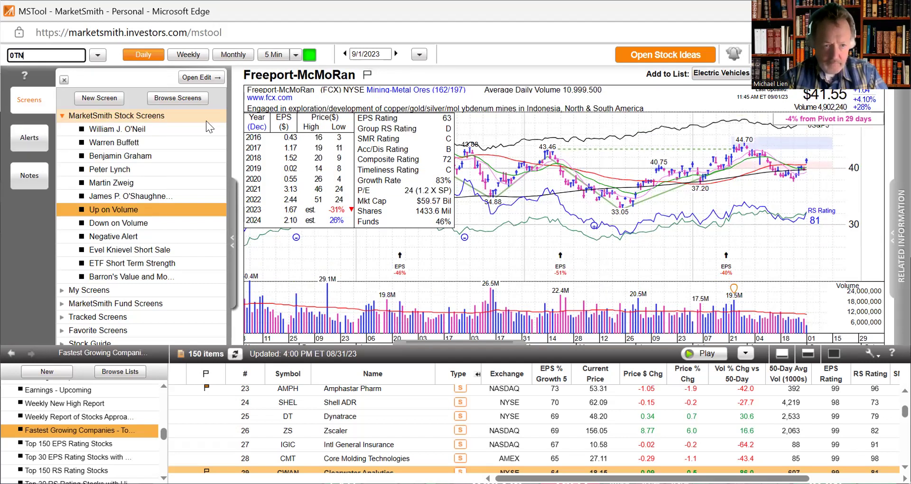
{"action": "type", "text": "X"}
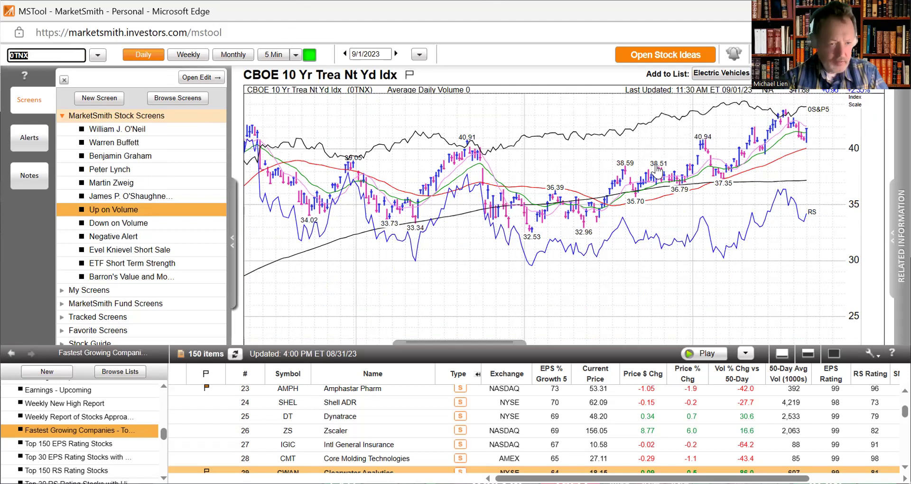
{"action": "type", "text": "T"}
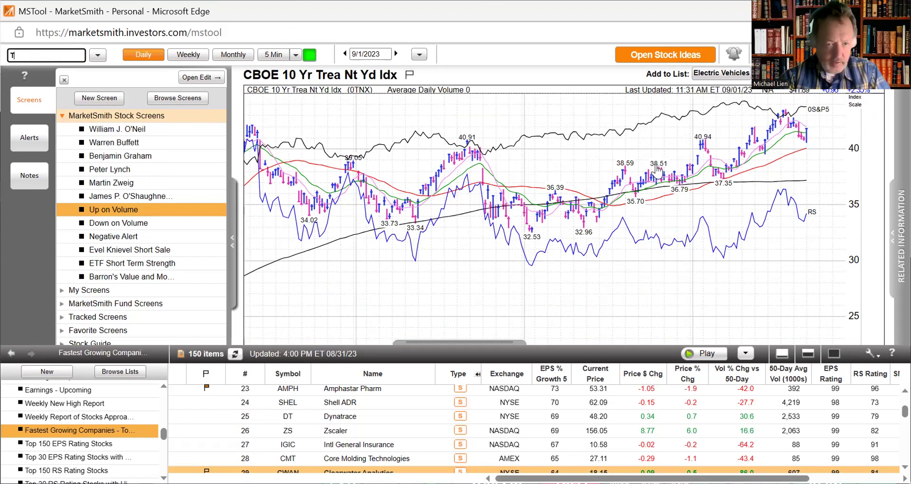
{"action": "type", "text": "BT"}
{"action": "key", "text": "Return"}
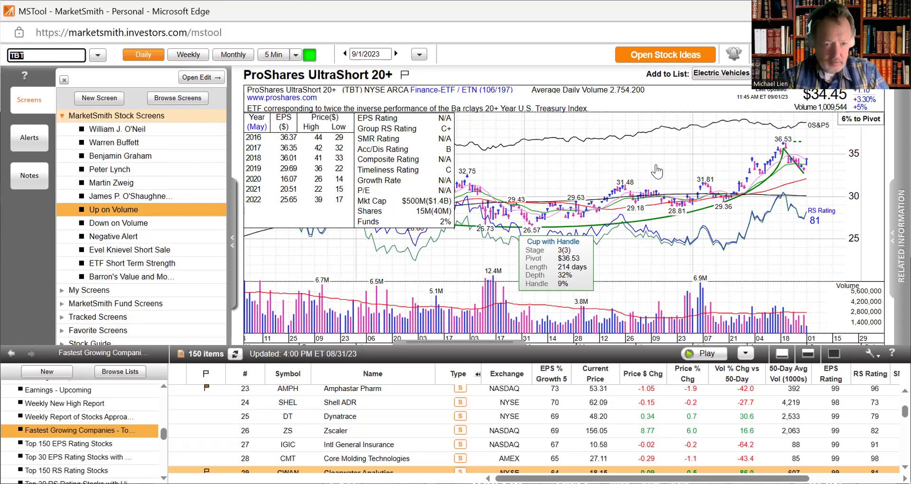
Step: Load the CBOE Volatility Index chart (0VIX) and extend the chart area downward to show more of its lower part
{"action": "type", "text": "0VIX"}
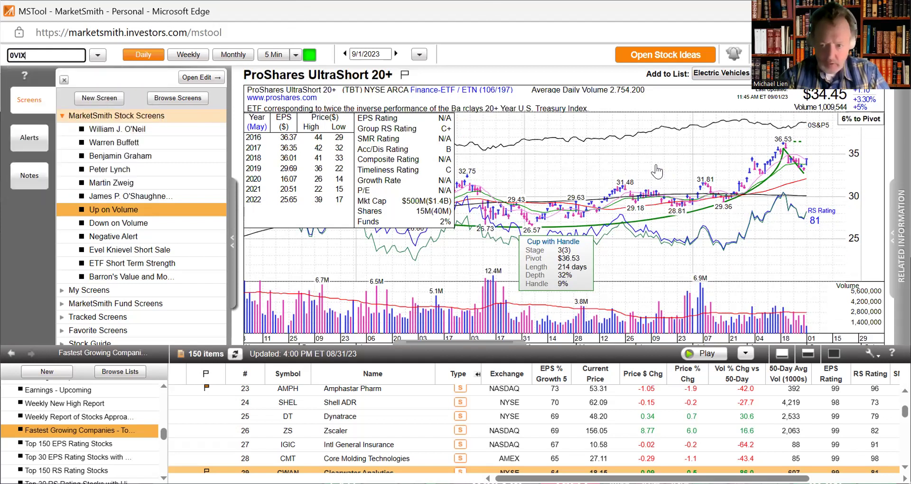
{"action": "key", "text": "Return"}
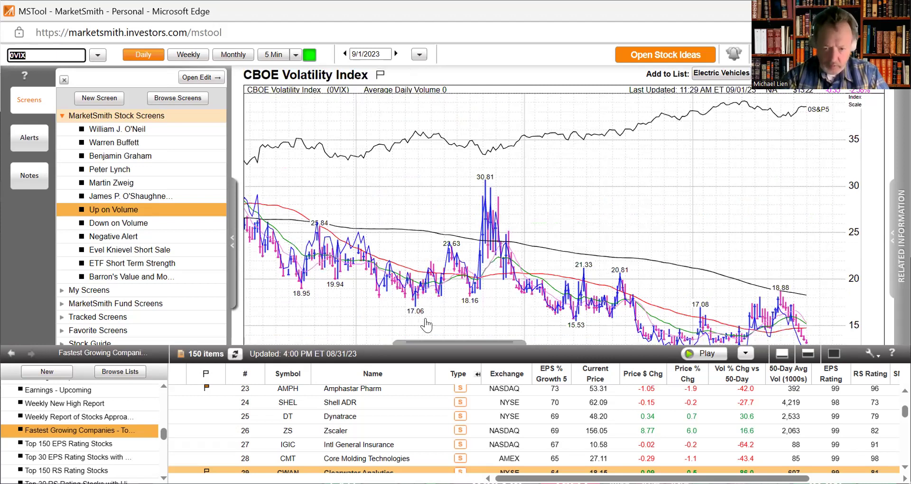
{"action": "left_click_drag", "start_coordinate": [441, 343], "coordinate": [441, 358]}
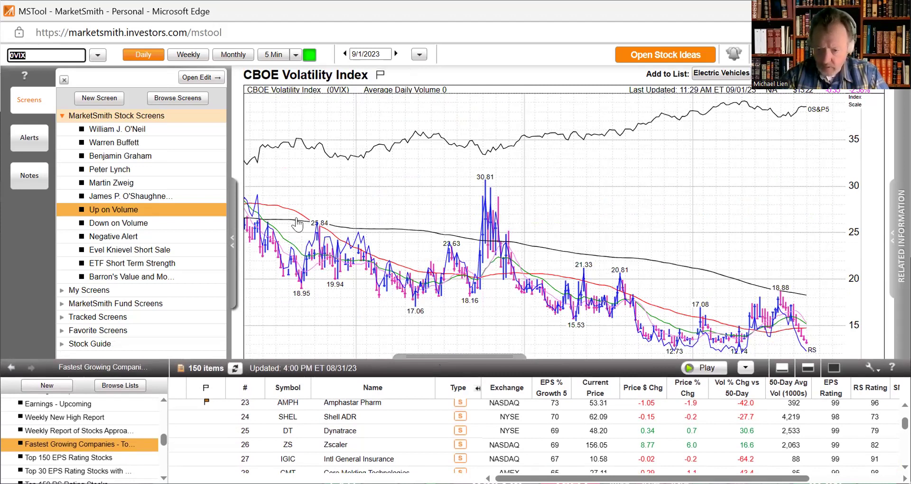
Step: Bring up the chart for SPY (SPDR S&P 500 ETF Trust), followed by the one for QQQ (Invesco QQQ Trust)
{"action": "type", "text": "S"}
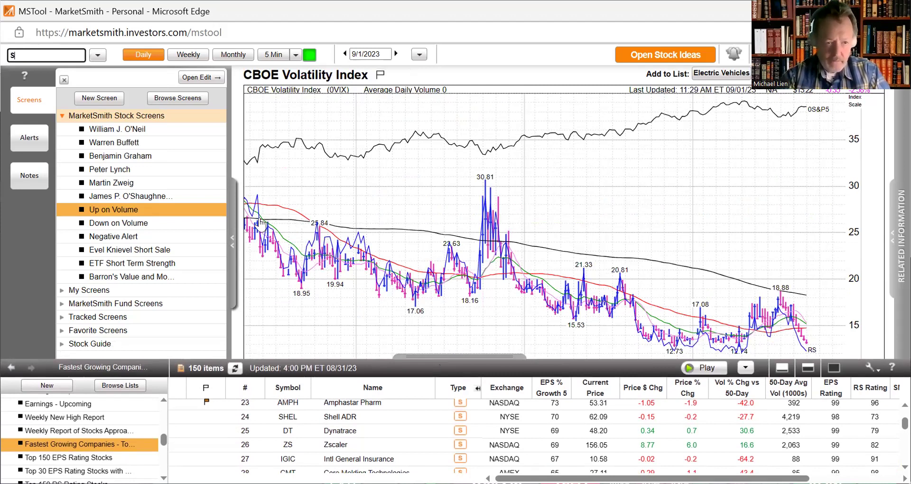
{"action": "type", "text": "PY"}
{"action": "key", "text": "Return"}
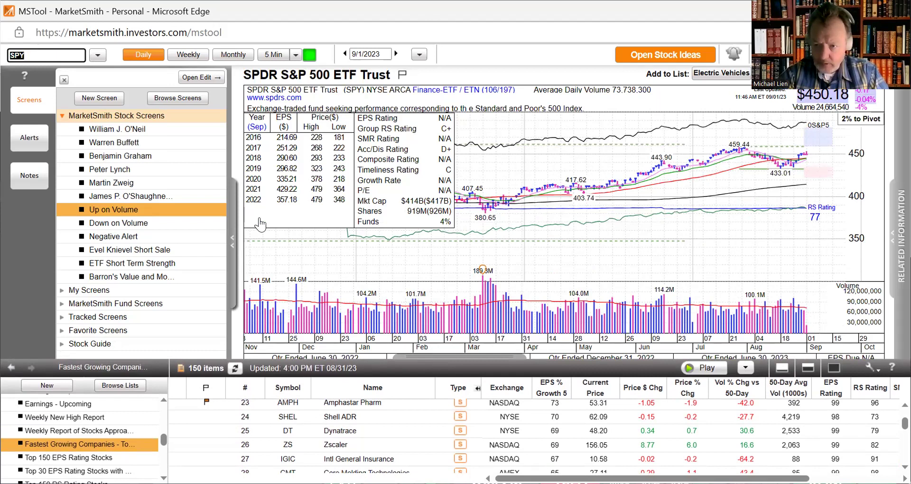
{"action": "type", "text": "QQ"}
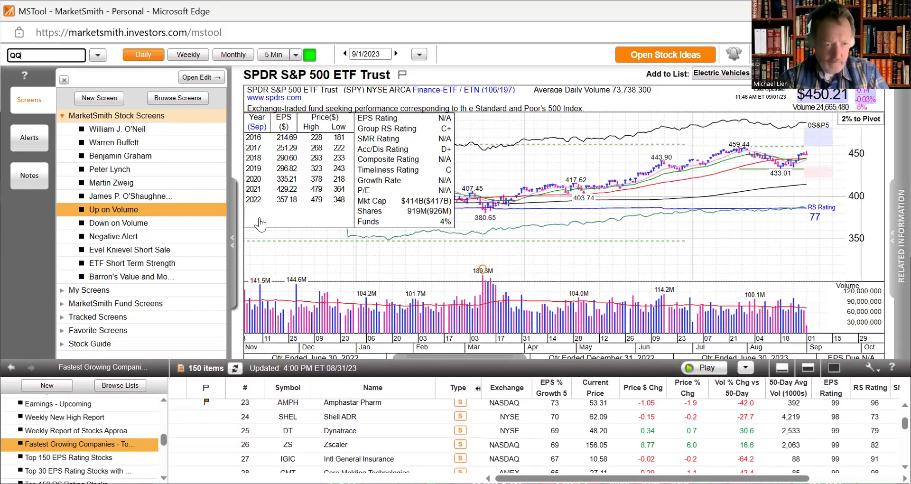
{"action": "type", "text": "Q"}
{"action": "key", "text": "Return"}
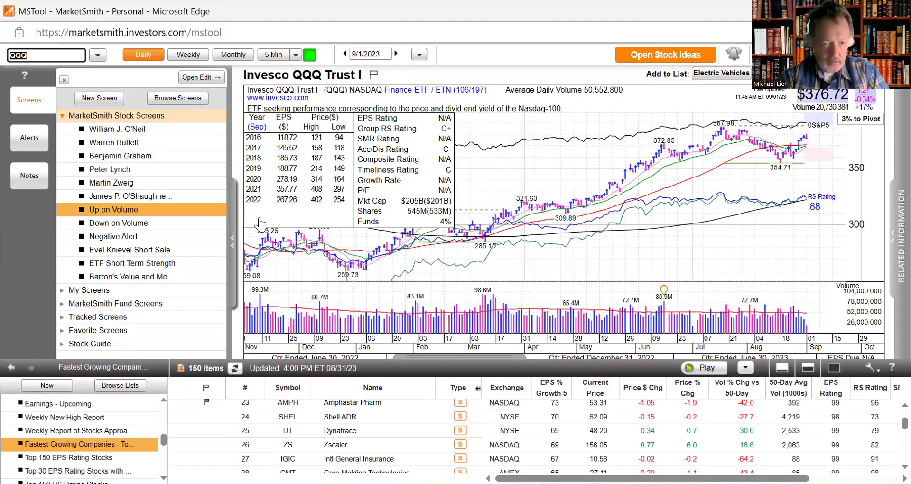
Step: Load the equal-weight S&P 500 chart RSP (Invesco S&P 500 EW ETF), followed by IWM (iShares Russell 2000 ETF)
{"action": "type", "text": "RSP"}
{"action": "key", "text": "Return"}
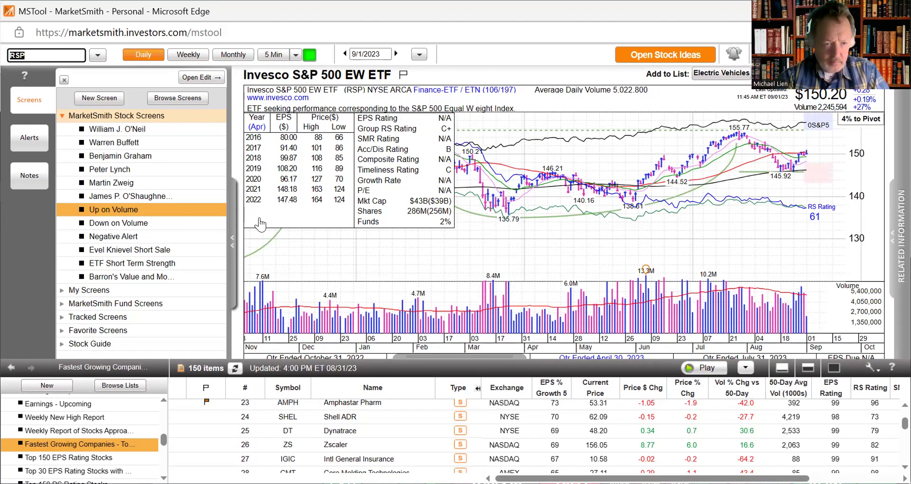
{"action": "key", "text": "BackSpace"}
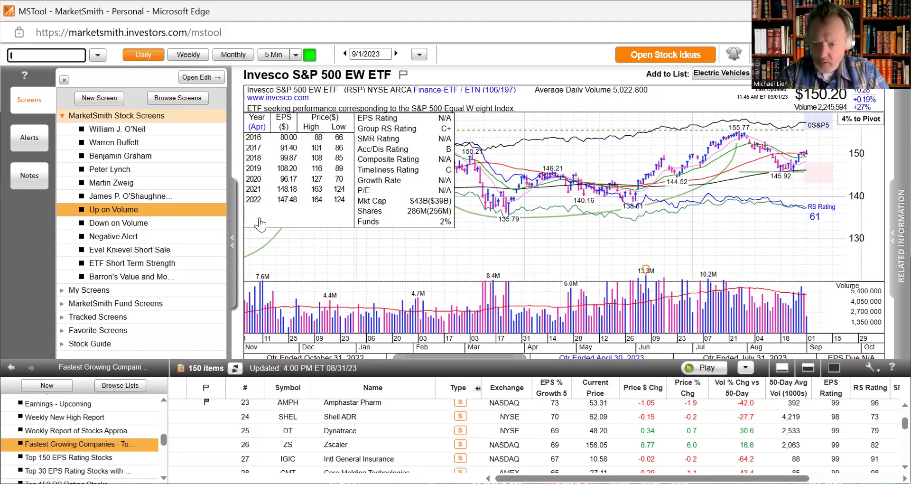
{"action": "type", "text": "IWM"}
{"action": "key", "text": "Return"}
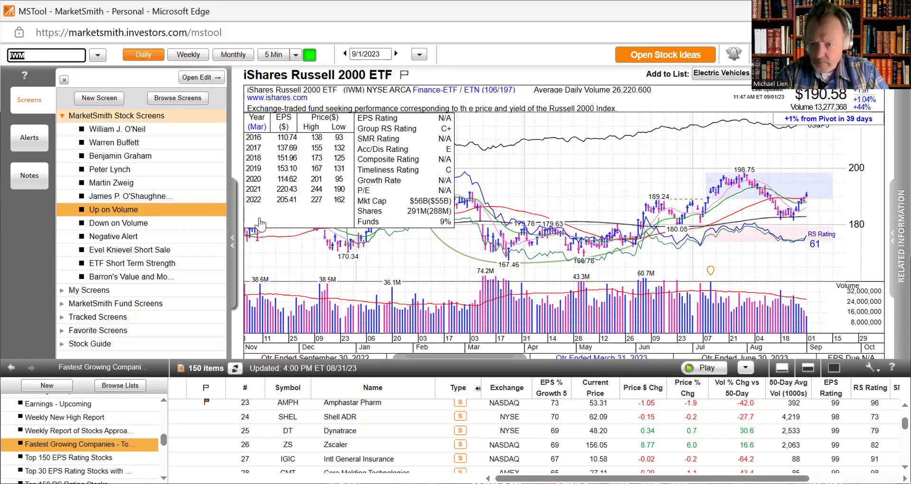
Step: Load the Dow Jones fund chart DIA (SPDR DJIA ETF), followed by XLK (Technology Select Sector)
{"action": "type", "text": "DIA"}
{"action": "key", "text": "Return"}
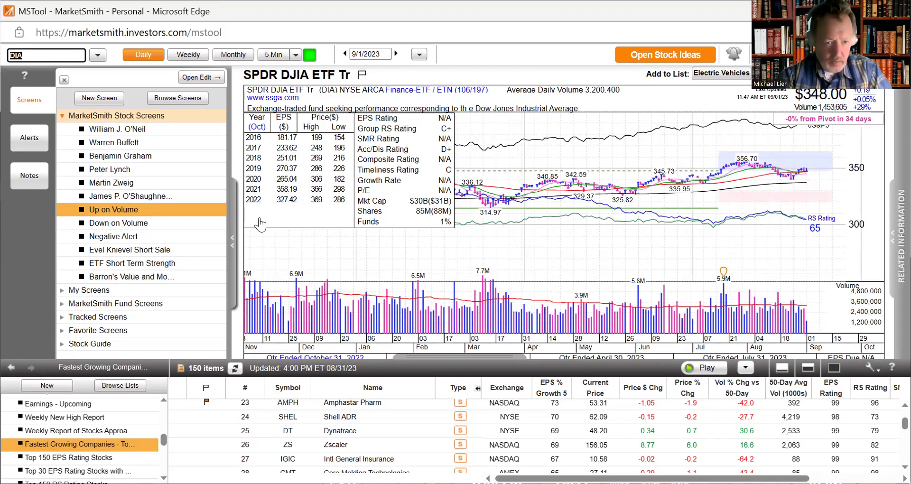
{"action": "type", "text": "X"}
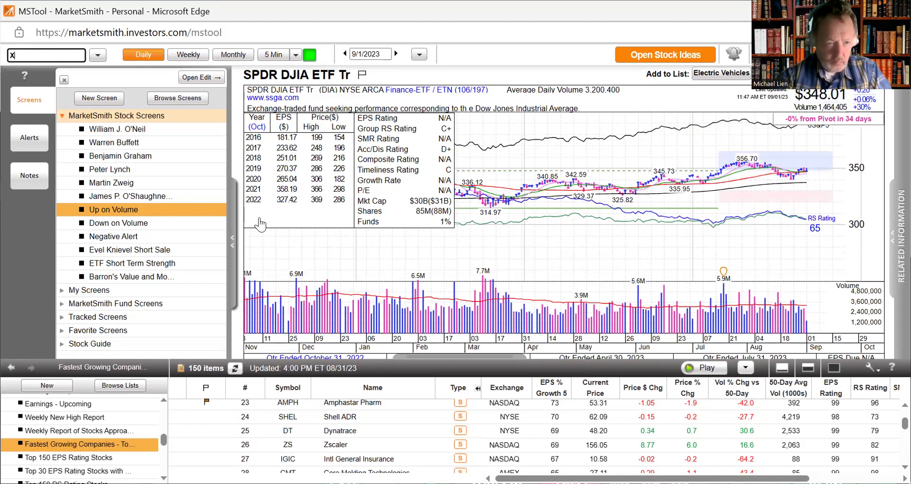
{"action": "type", "text": "LK"}
{"action": "key", "text": "Return"}
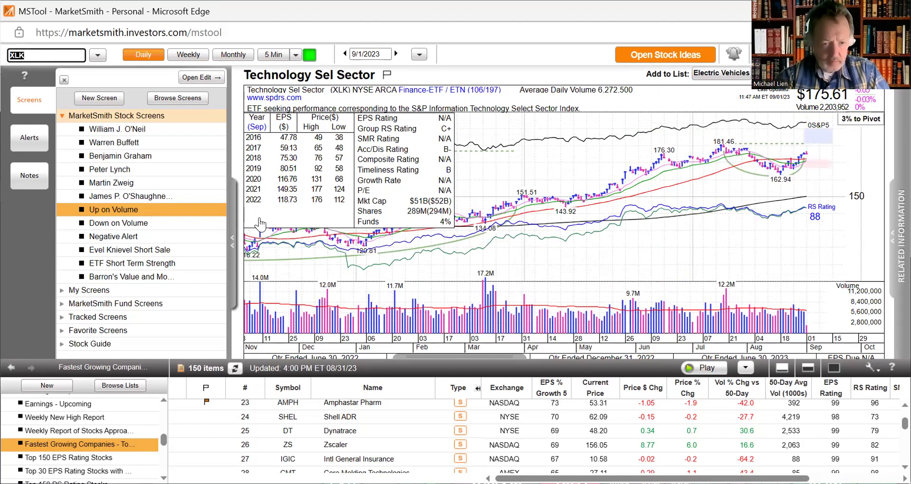
Step: Bring up the software fund chart IGV (iShares Expanded Tech-Software), followed by USO (U.S. Oil Fund)
{"action": "key", "text": "BackSpace"}
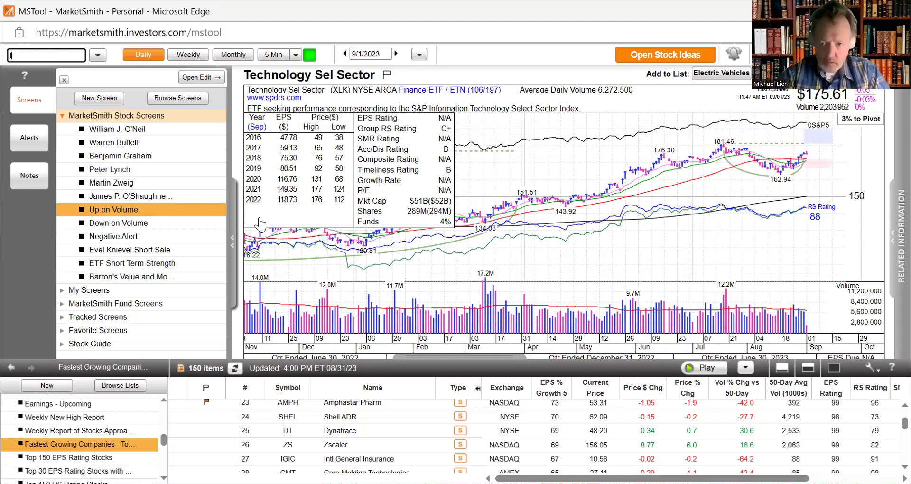
{"action": "type", "text": "IGV"}
{"action": "key", "text": "Return"}
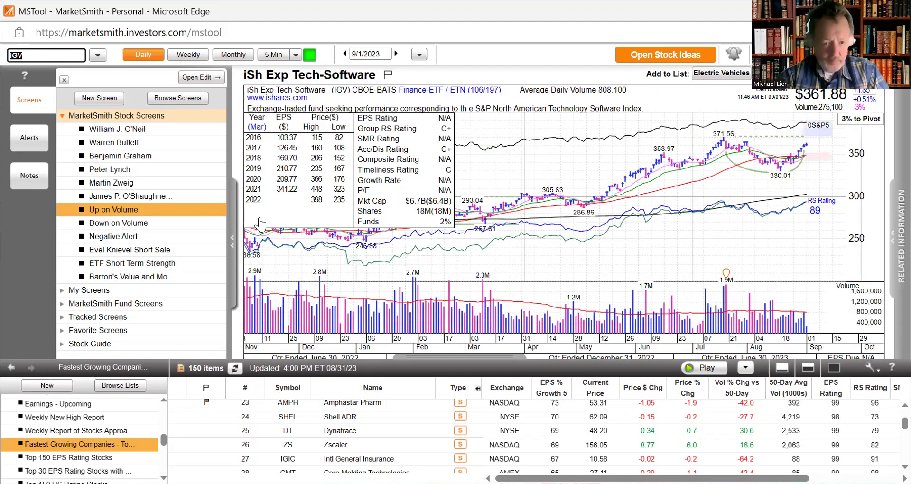
{"action": "type", "text": "USO"}
{"action": "key", "text": "Return"}
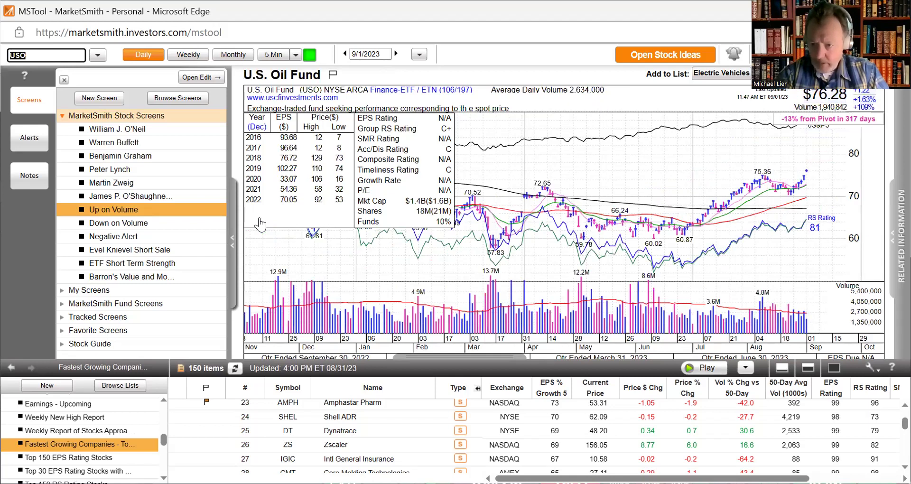
Step: Load the charts of two oil and gas field services stocks, OII (Oceaneering International) followed by TDW (Tidewater)
{"action": "type", "text": "O"}
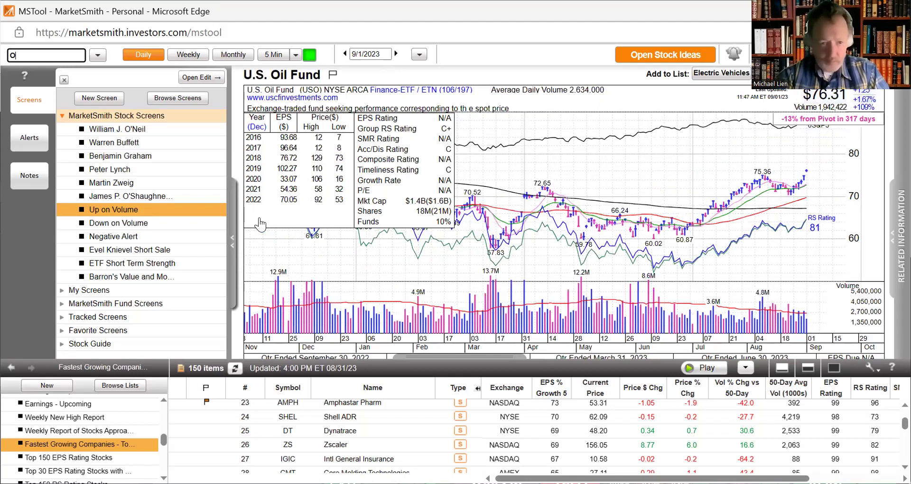
{"action": "type", "text": "II"}
{"action": "key", "text": "Return"}
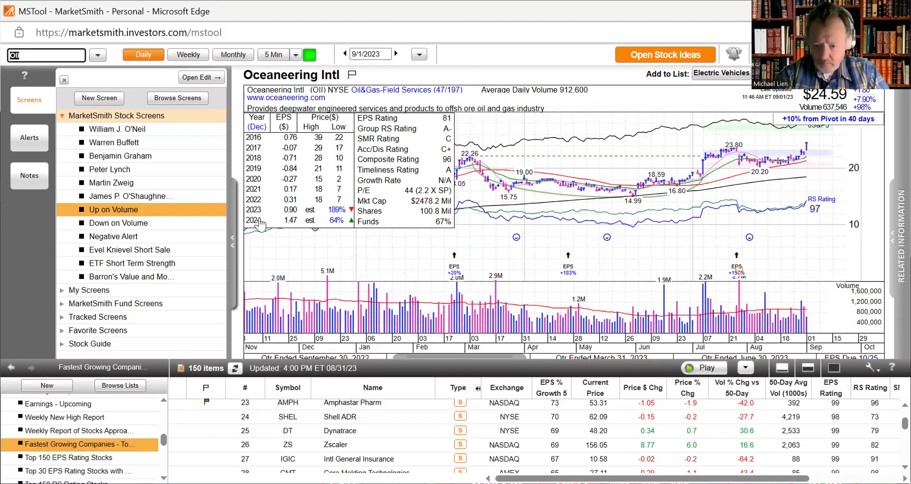
{"action": "type", "text": "T"}
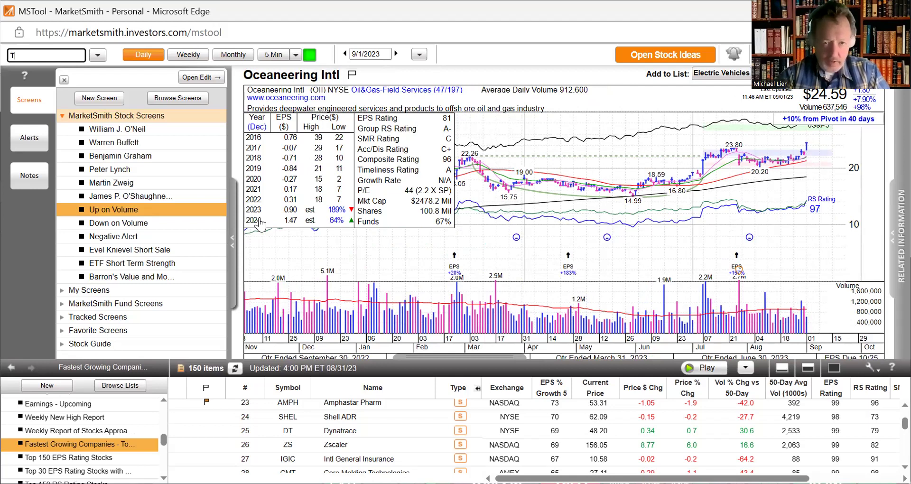
{"action": "type", "text": "DW"}
{"action": "key", "text": "Return"}
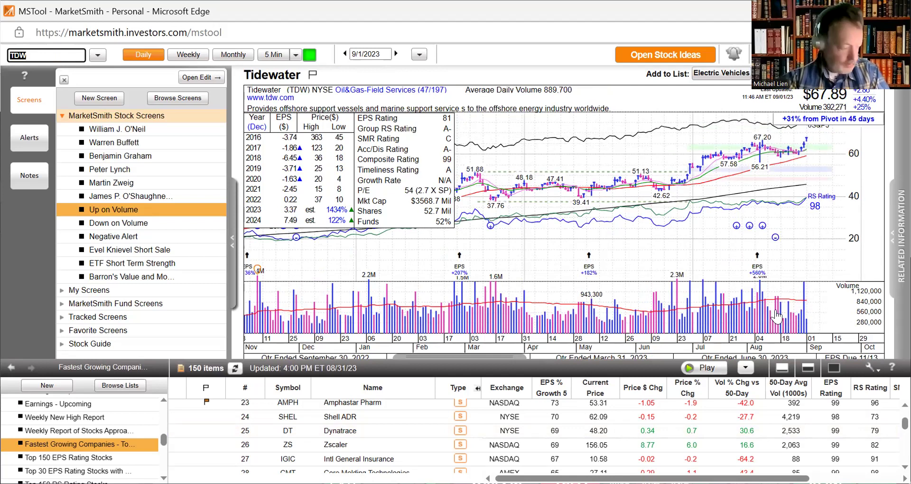
Step: Load the chart for XLF (Financial Select Sector SPDR), followed by XLE (Energy Select Sector SPDR)
{"action": "type", "text": "XLF"}
{"action": "key", "text": "Return"}
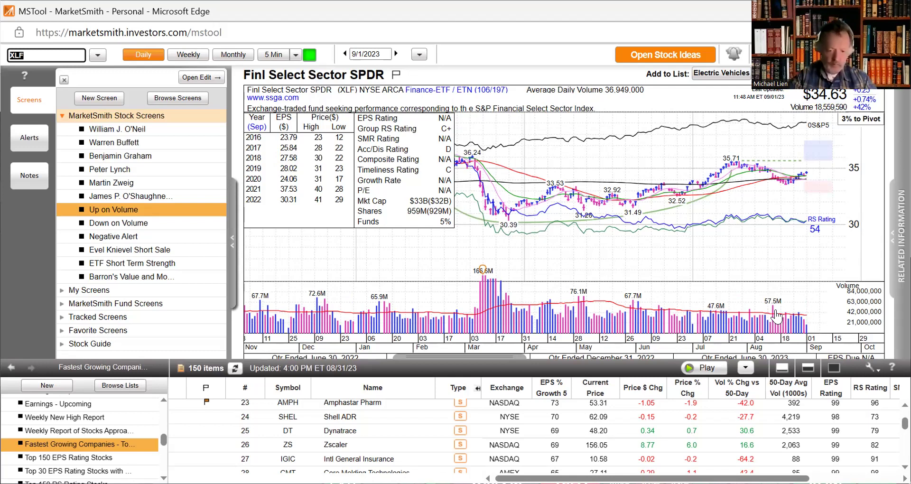
{"action": "type", "text": "X"}
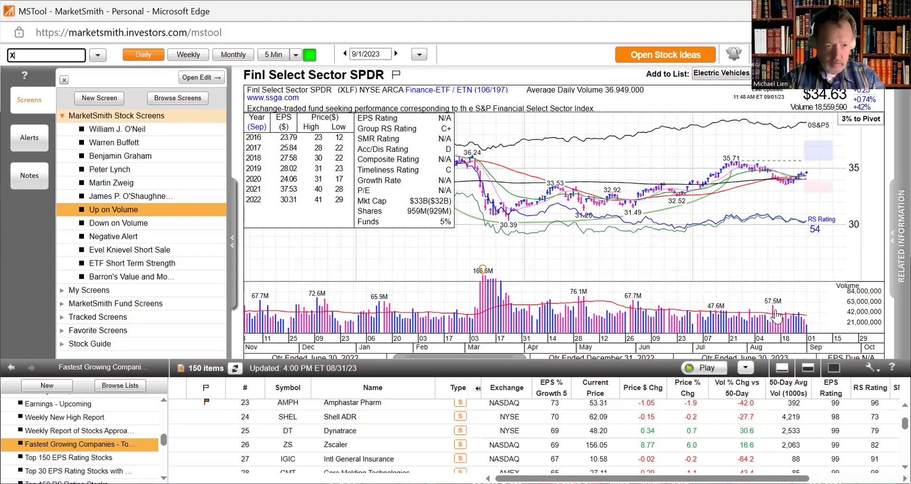
{"action": "type", "text": "LE"}
{"action": "key", "text": "Return"}
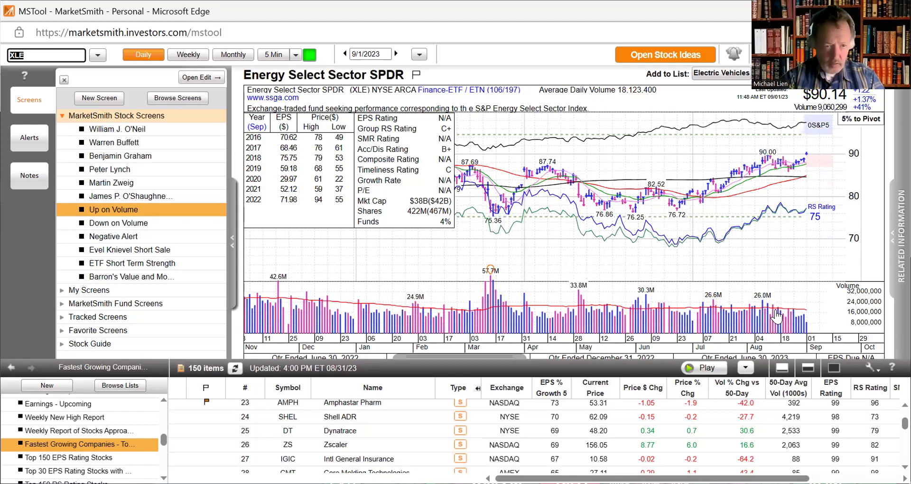
Step: Bring up the oil and gas exploration fund chart XOP, followed by the Oil&Gas-Machinery/Equip industry group chart (G3533)
{"action": "type", "text": "XOP"}
{"action": "key", "text": "Return"}
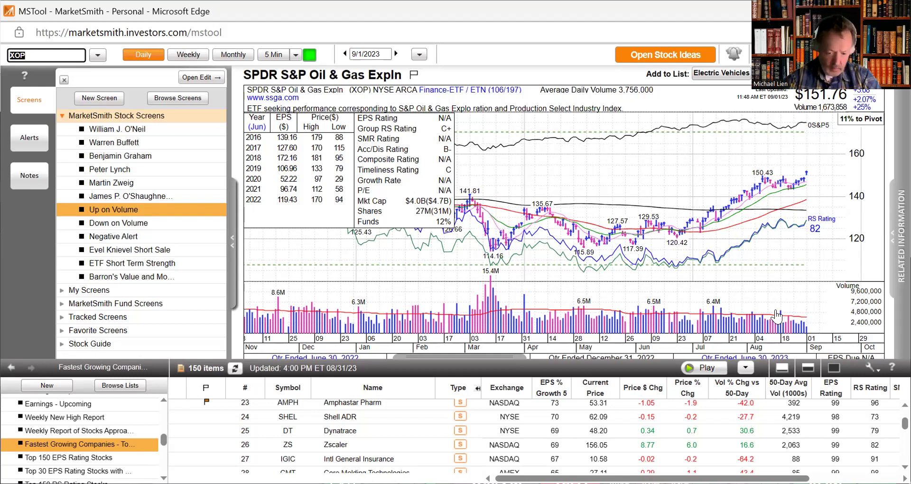
{"action": "type", "text": "G"}
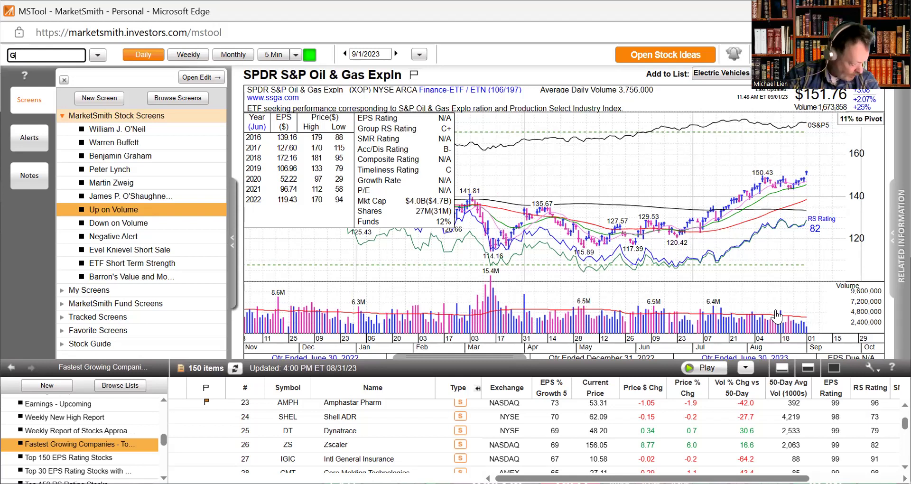
{"action": "type", "text": "3533"}
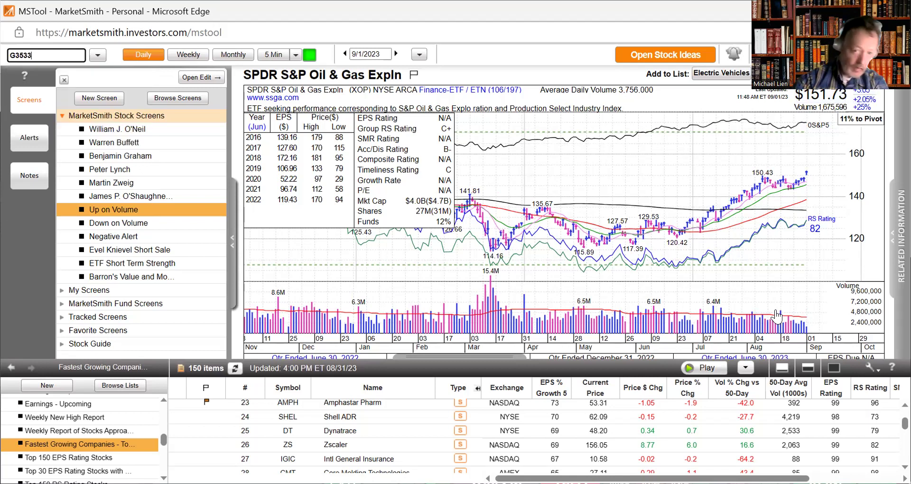
{"action": "key", "text": "Return"}
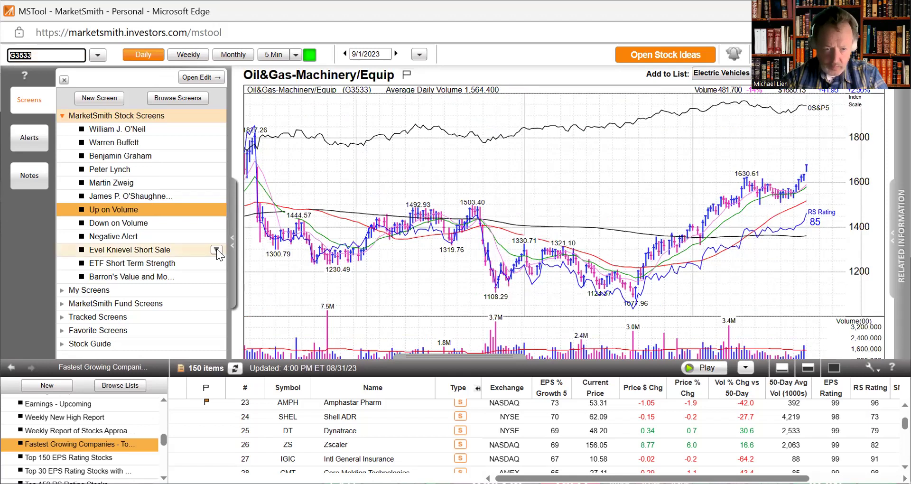
Step: Collapse the stock screens side pane and load the chart of WHD (Cactus Cl A)
{"action": "left_click", "coordinate": [231, 245]}
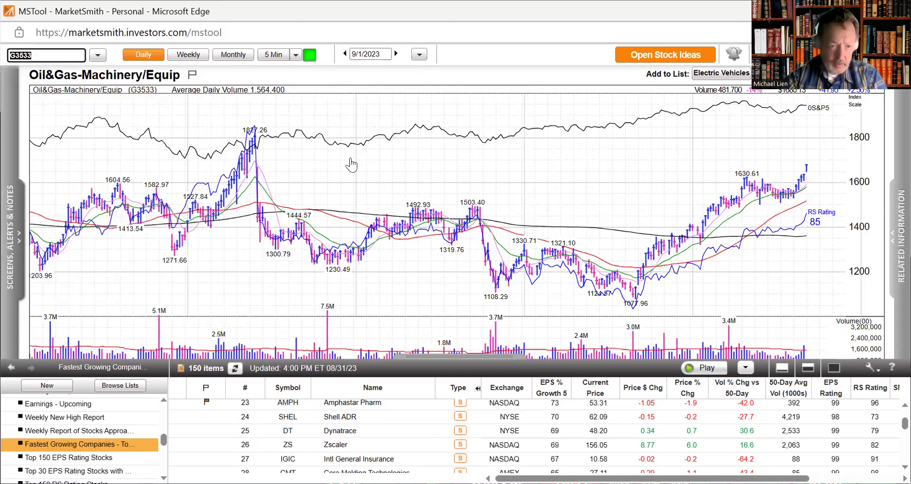
{"action": "type", "text": "W"}
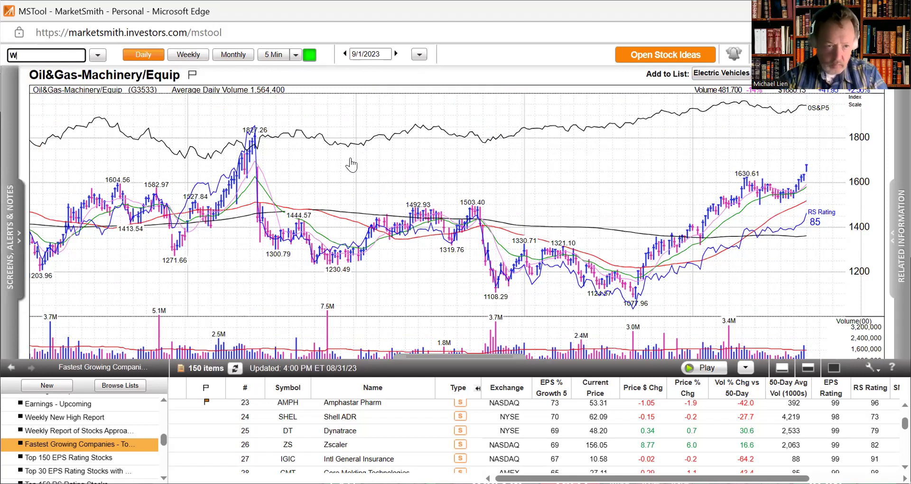
{"action": "type", "text": "H"}
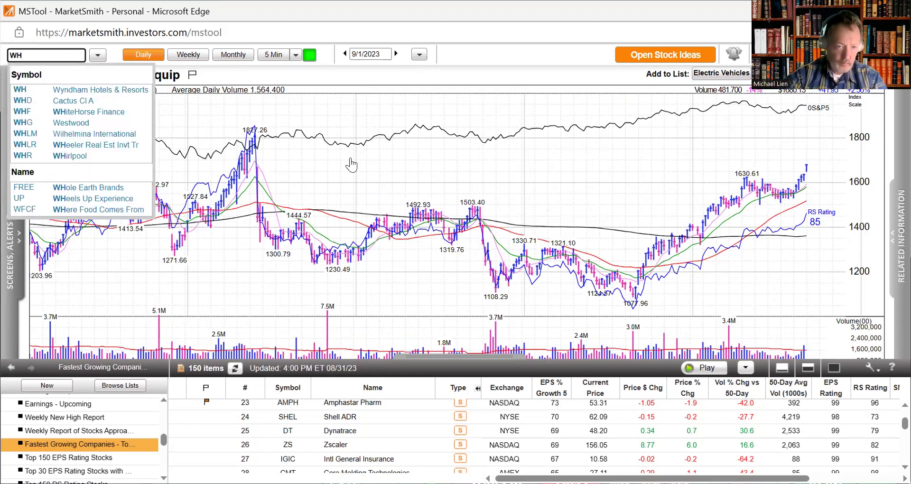
{"action": "type", "text": "D"}
{"action": "key", "text": "Return"}
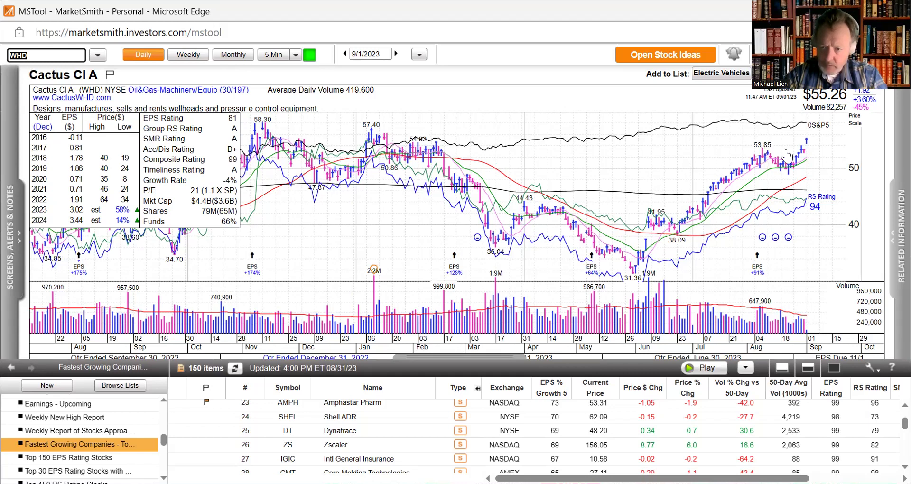
Step: Draw a short trendline on the Cactus price chart from the 53.85 August high across to the latest bars
{"action": "left_click", "coordinate": [817, 168]}
{"action": "left_click", "coordinate": [817, 168]}
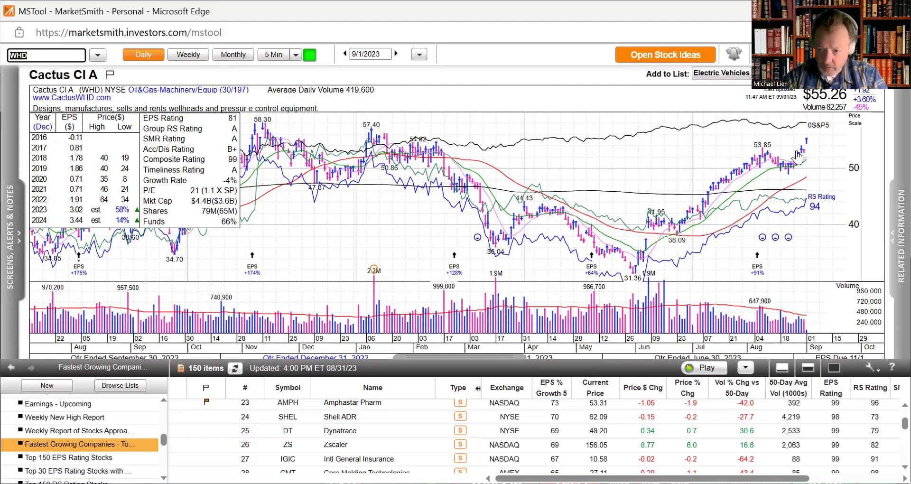
{"action": "left_click", "coordinate": [768, 154]}
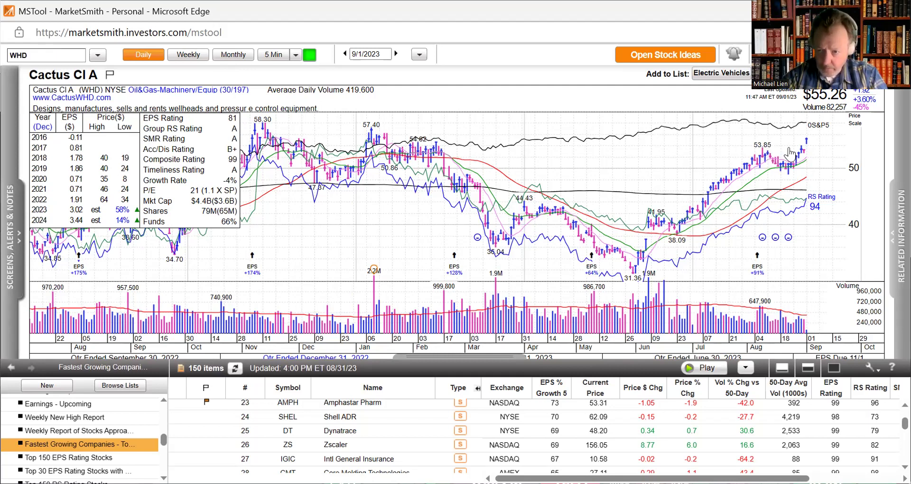
{"action": "left_click_drag", "start_coordinate": [792, 150], "coordinate": [801, 152]}
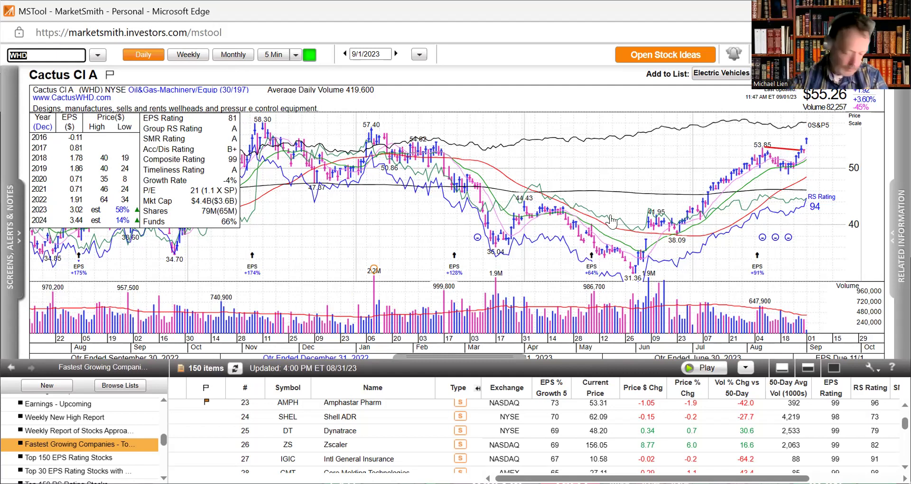
Step: Load the biotech fund chart IBB (iShares Biotech ETF), followed by BLTE (Belite Bio ADR)
{"action": "type", "text": "IBB"}
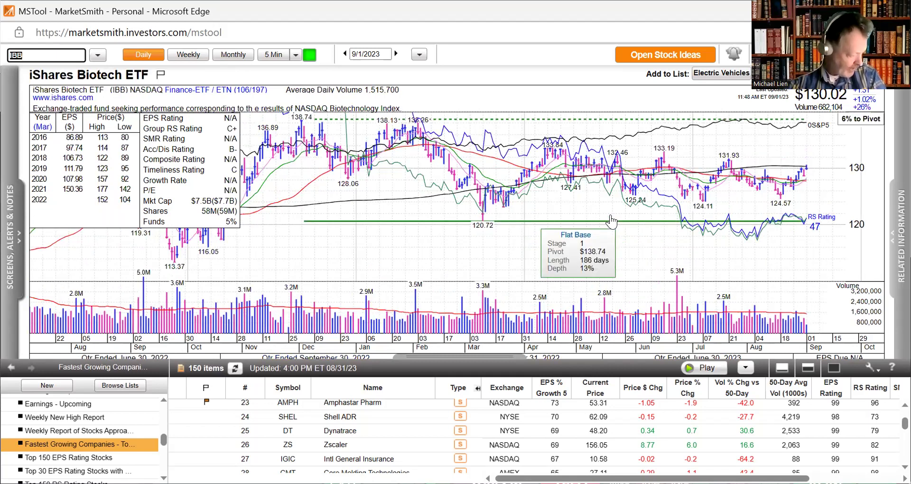
{"action": "key", "text": "BackSpace"}
{"action": "type", "text": "IBB"}
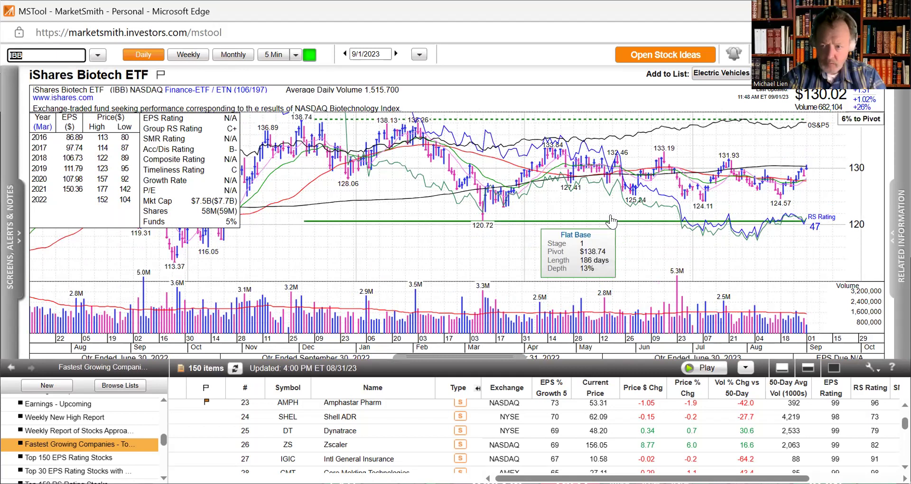
{"action": "type", "text": "BLTE"}
{"action": "key", "text": "Return"}
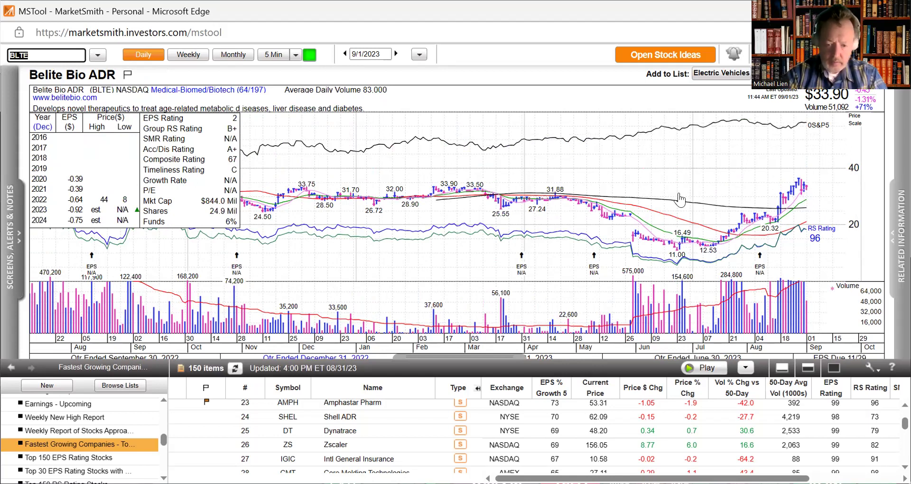
Step: Bring up the chart of IRON (Disc Medicine), followed by the semiconductor fund SMH (VanEck Semiconductor)
{"action": "type", "text": "IRON"}
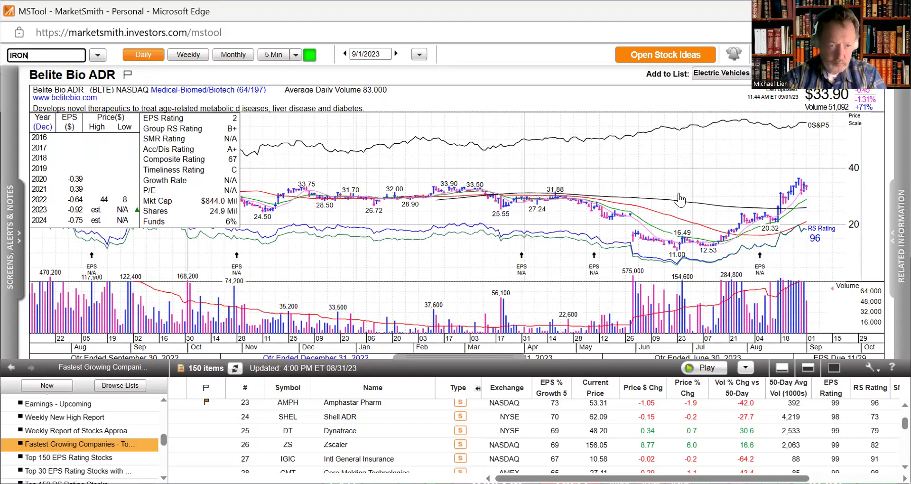
{"action": "key", "text": "Return"}
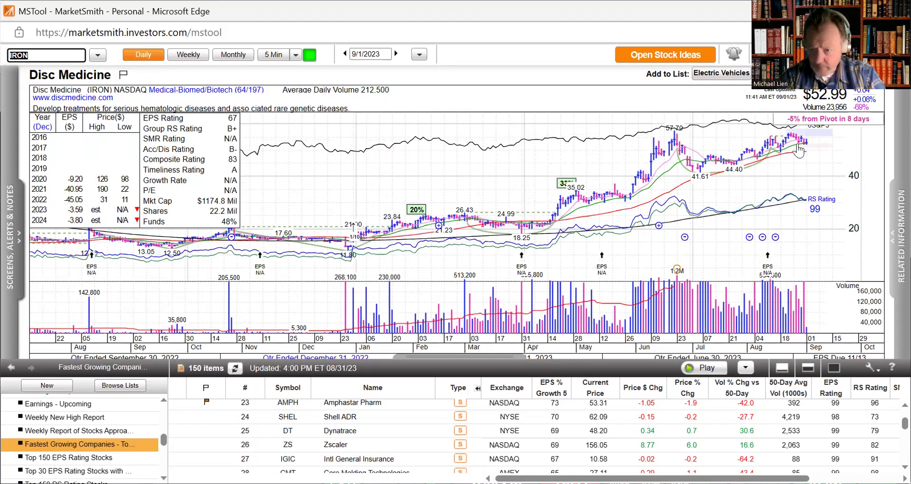
{"action": "mouse_move", "coordinate": [808, 149]}
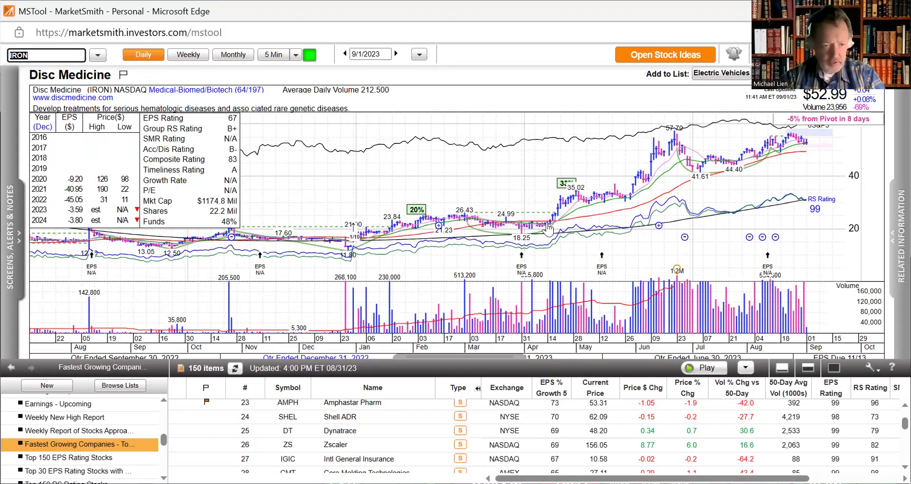
{"action": "mouse_move", "coordinate": [373, 240]}
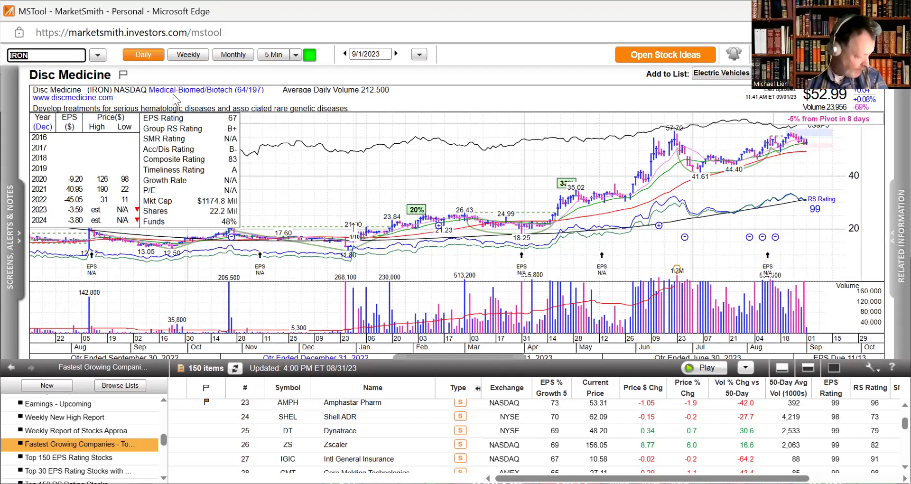
{"action": "type", "text": "S"}
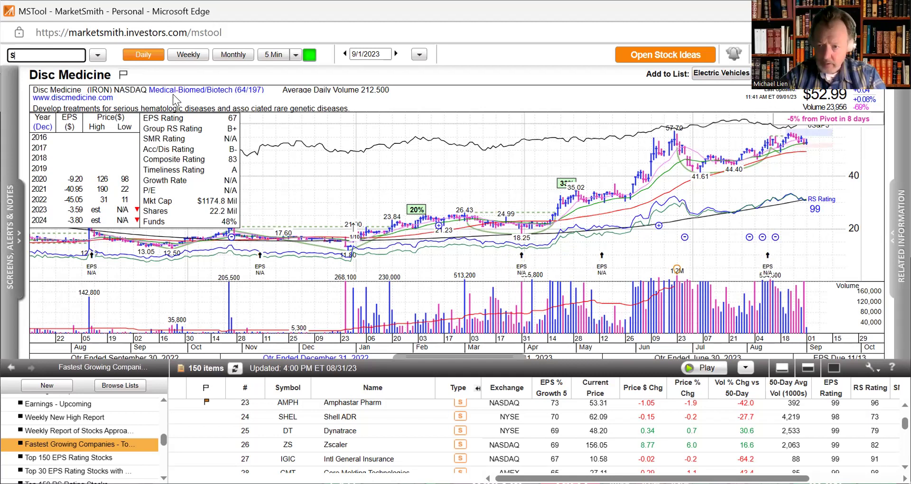
{"action": "type", "text": "MH"}
{"action": "key", "text": "Return"}
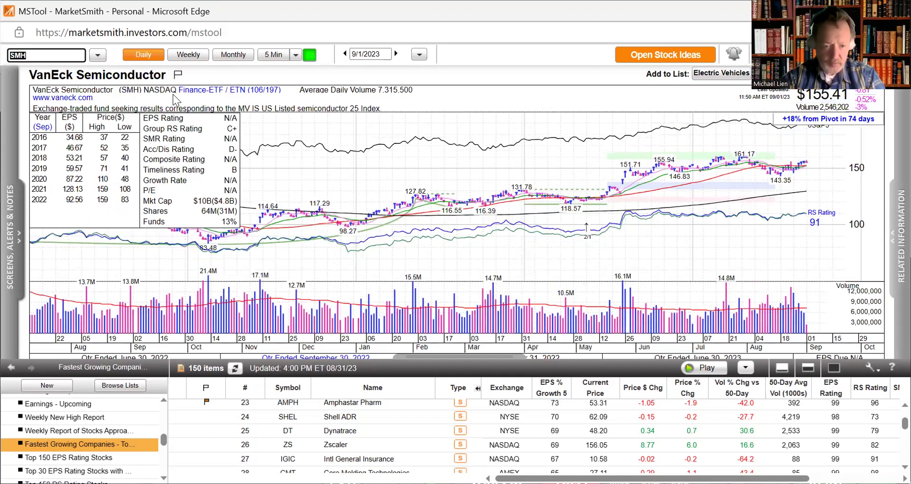
{"action": "type", "text": "A"}
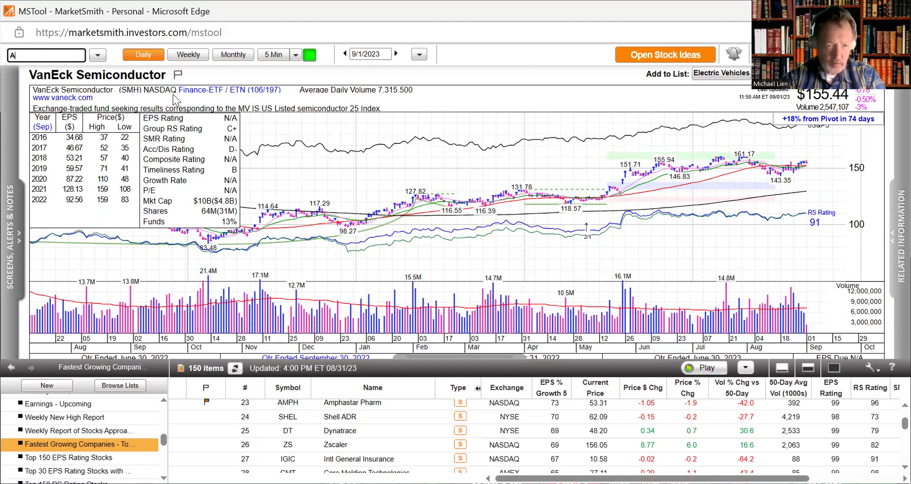
{"action": "type", "text": "LCS"}
{"action": "key", "text": "Return"}
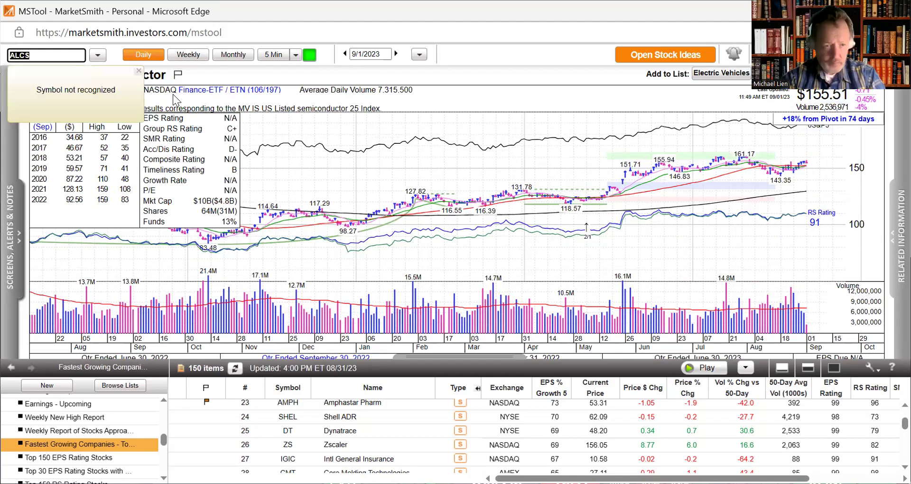
Step: Load the ACLS (Axcelis Technologies) chart and draw a descending trendline from the 201.00 peak past the latest bars
{"action": "type", "text": "A"}
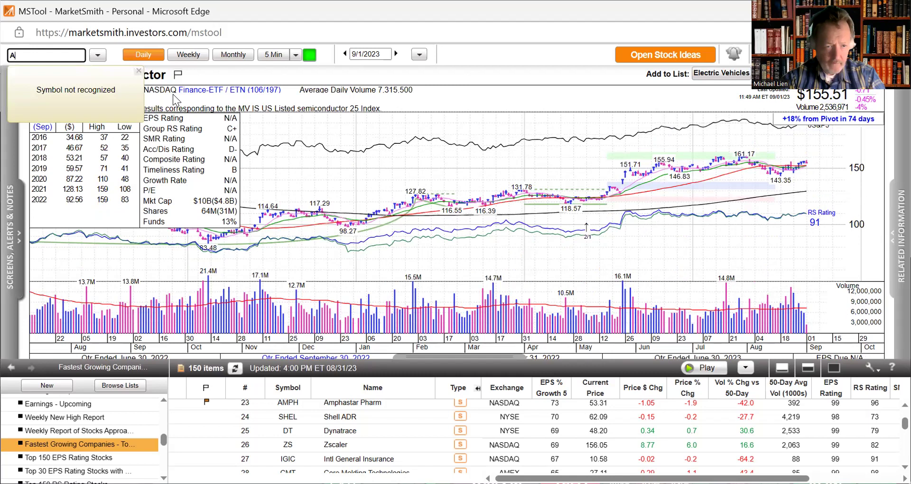
{"action": "type", "text": "CLS"}
{"action": "key", "text": "Return"}
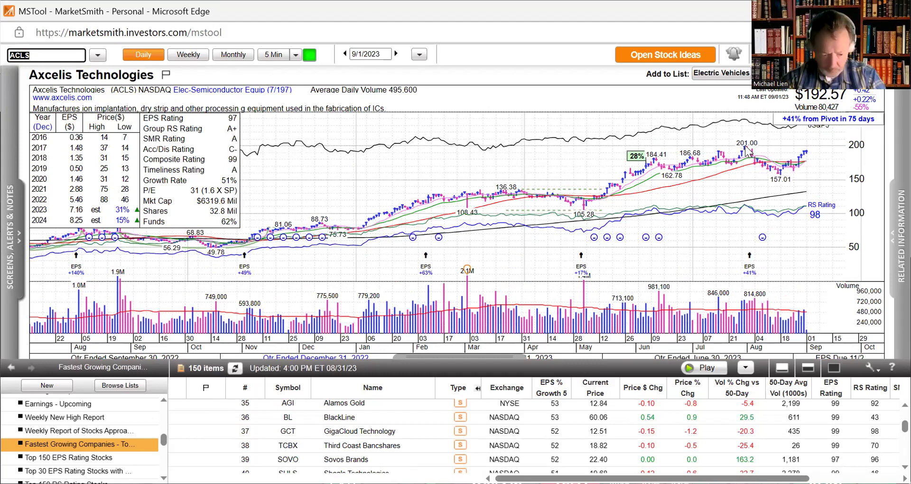
{"action": "mouse_move", "coordinate": [746, 150]}
{"action": "left_mouse_down"}
{"action": "mouse_move", "coordinate": [846, 159]}
{"action": "mouse_move", "coordinate": [817, 167]}
{"action": "left_mouse_up"}
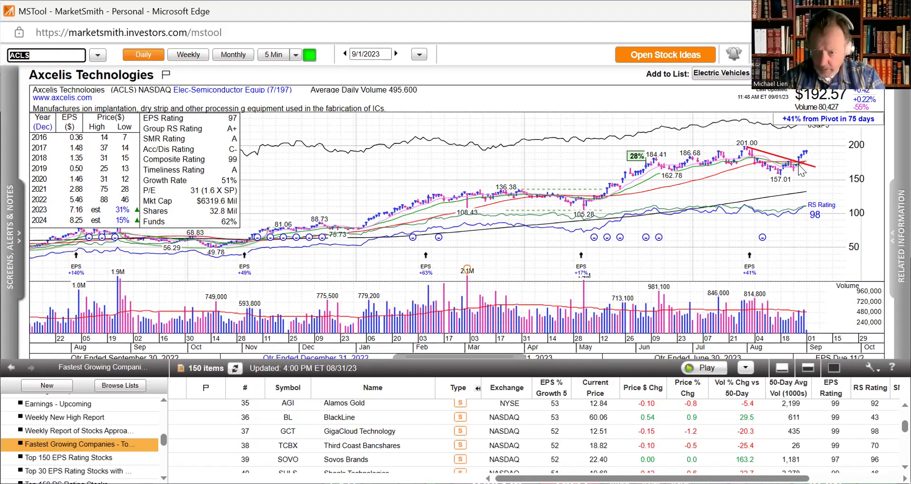
{"action": "left_click", "coordinate": [801, 170]}
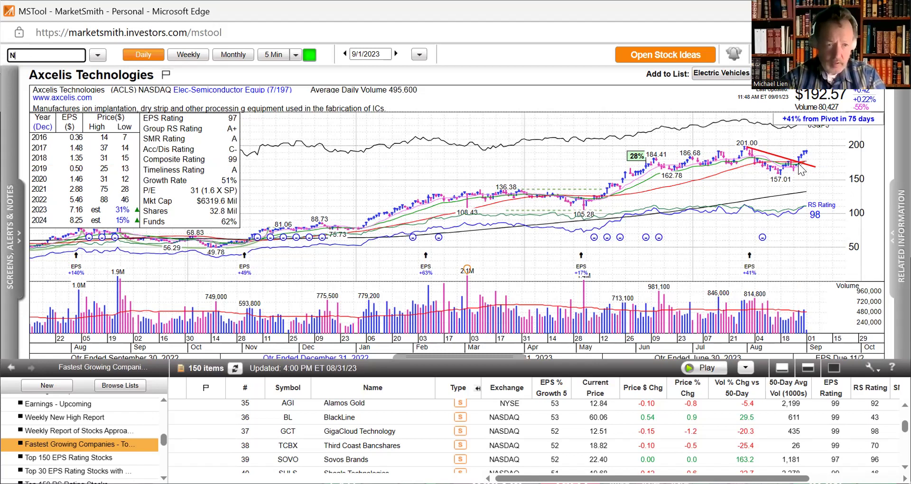
Step: Load the NVDA (NVIDIA) chart and check its latest daily bars, followed by the infrastructure fund chart PAVE
{"action": "type", "text": "NVDA"}
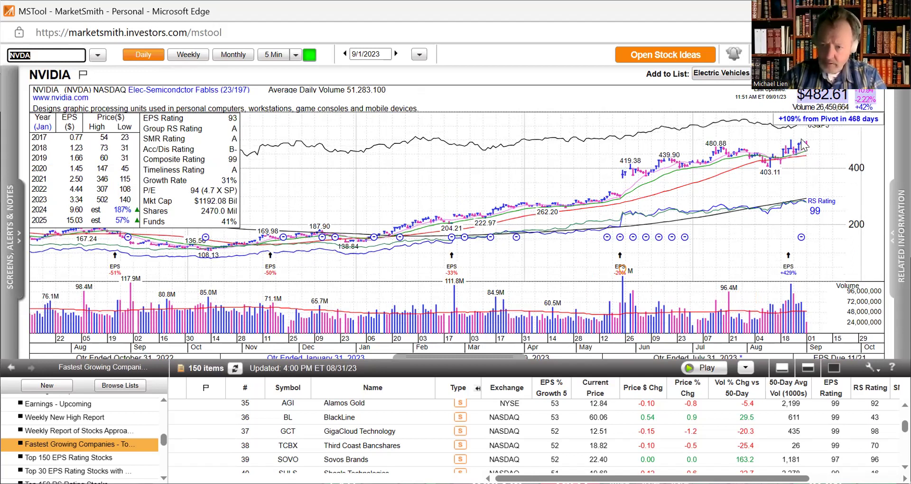
{"action": "left_click", "coordinate": [801, 138]}
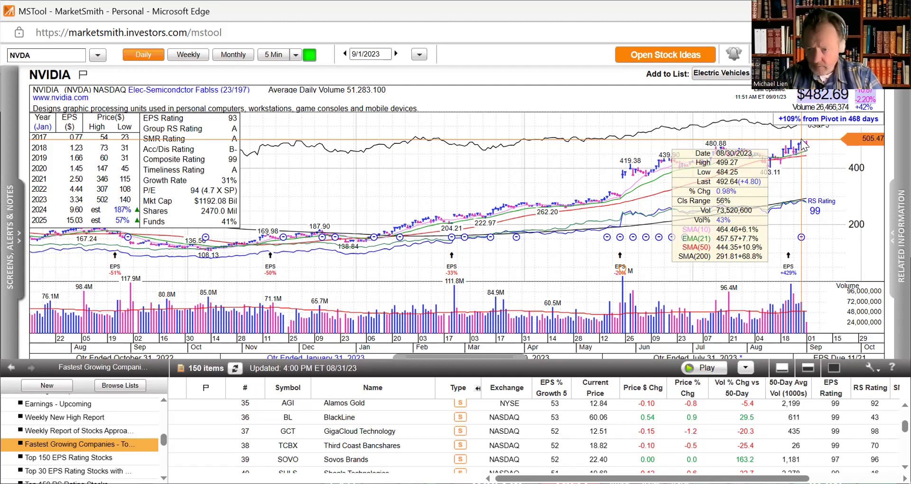
{"action": "left_click", "coordinate": [46, 55]}
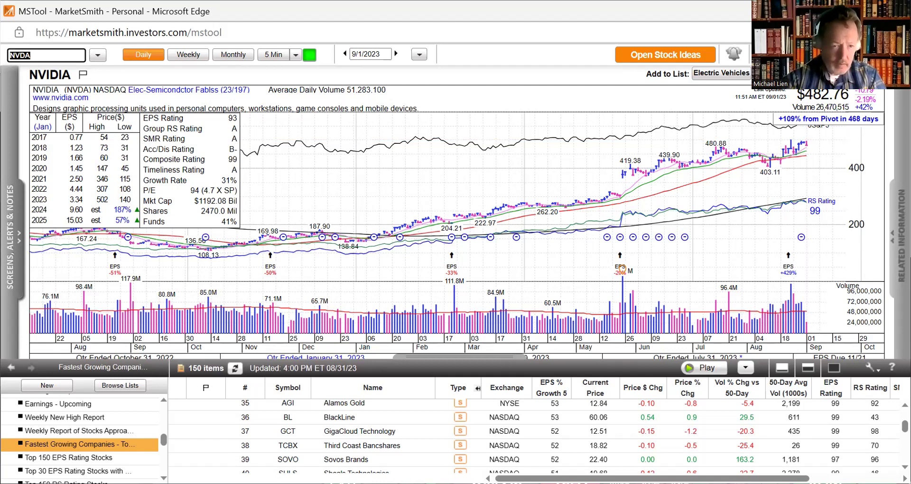
{"action": "type", "text": "PAVE"}
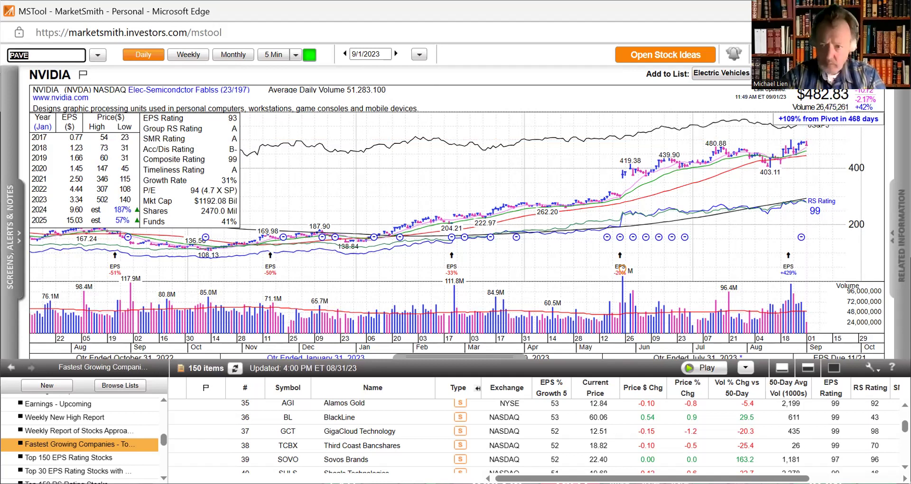
{"action": "key", "text": "Return"}
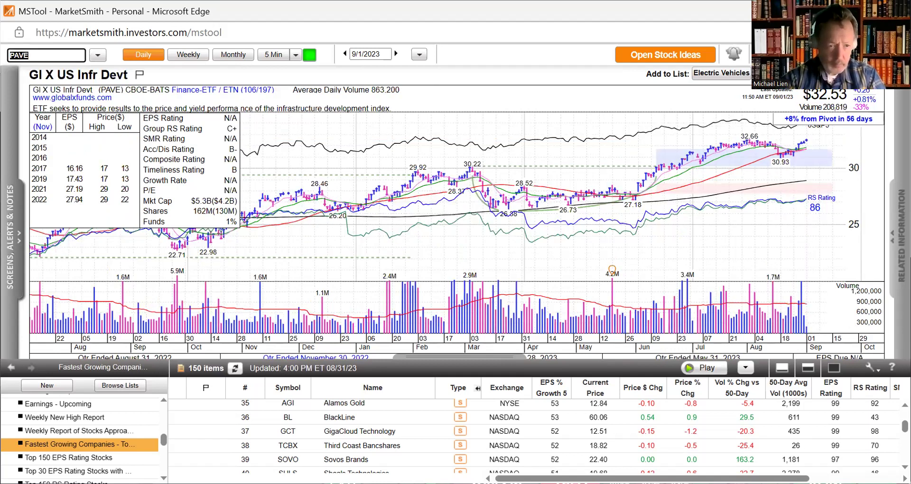
Step: Load the STRL (Sterling Infrastructure) chart and inspect the price data of its daily bars, including the one for 10/07/2022
{"action": "type", "text": "STRL"}
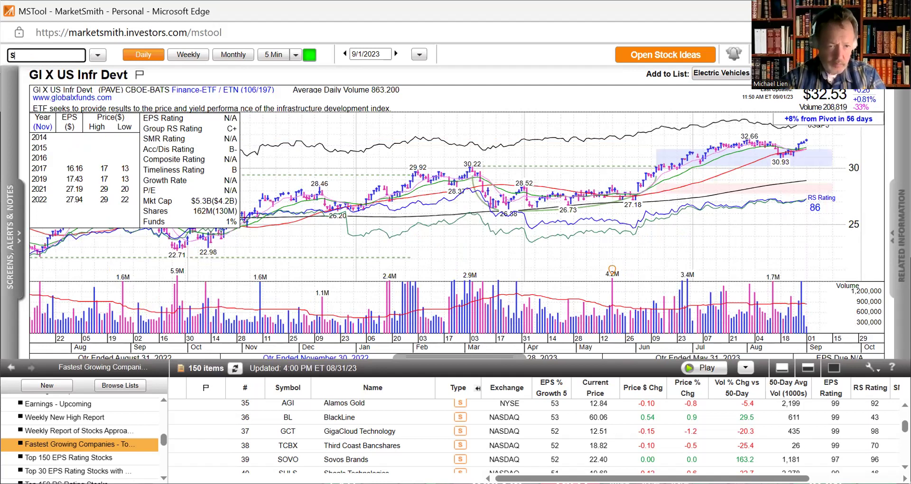
{"action": "key", "text": "Return"}
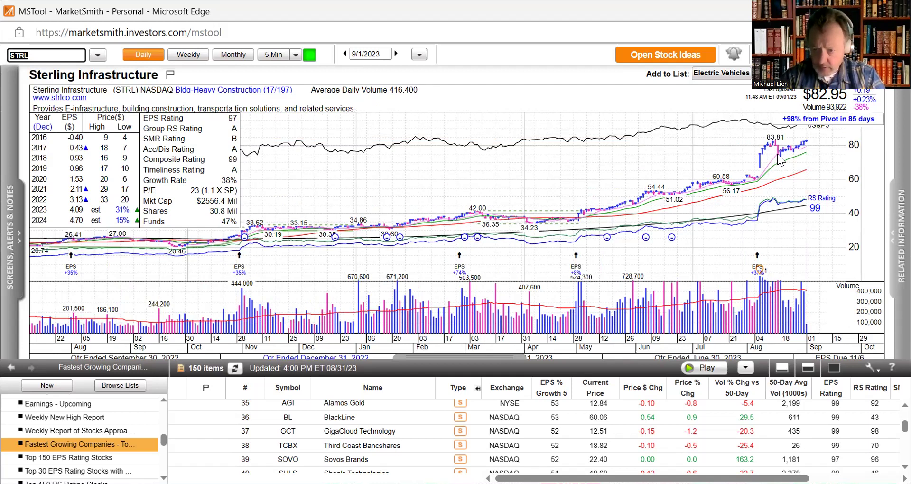
{"action": "left_click", "coordinate": [760, 172]}
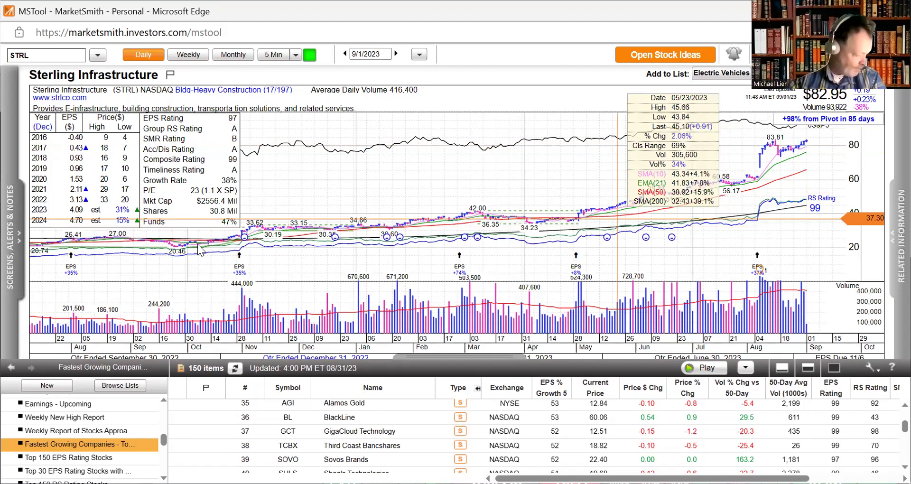
{"action": "mouse_move", "coordinate": [198, 247]}
Step: Bring up the chart of XLI (Industrial Select Sector), followed by XLB (Materials Select Sector SPDR)
{"action": "key", "text": "Tab"}
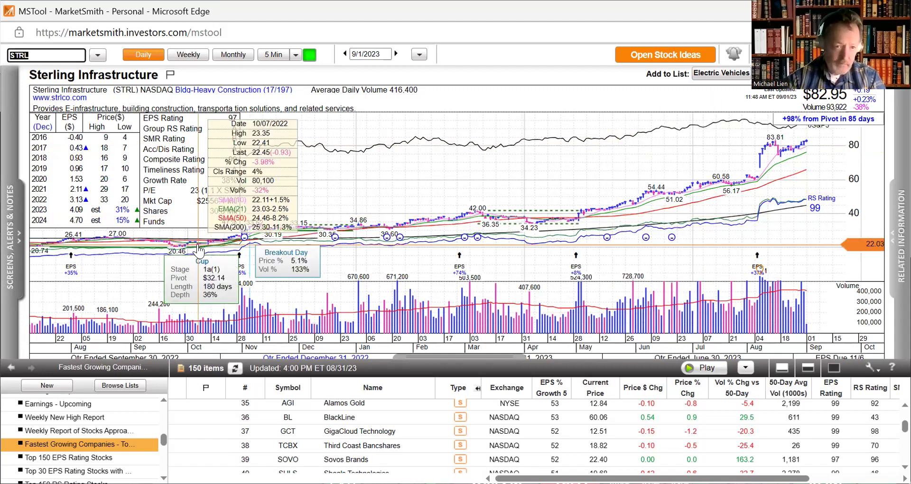
{"action": "key", "text": "BackSpace"}
{"action": "type", "text": "XLI"}
{"action": "key", "text": "Return"}
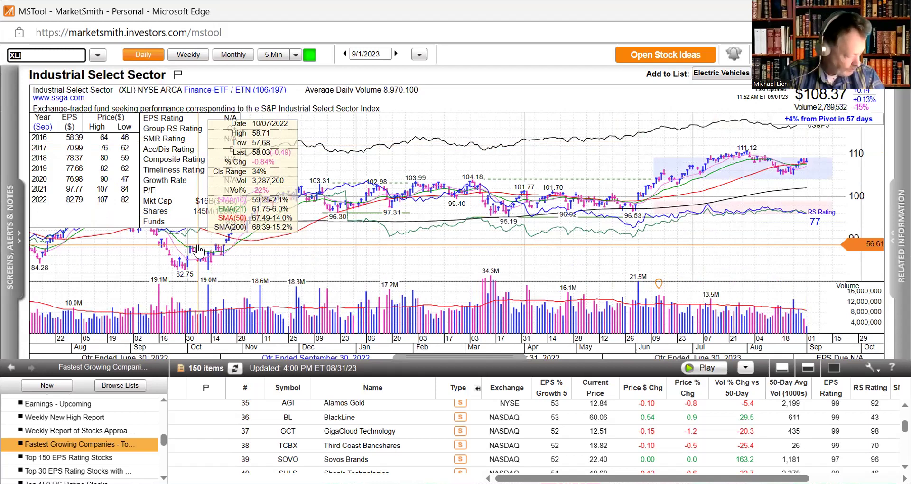
{"action": "type", "text": "XLB"}
{"action": "key", "text": "Return"}
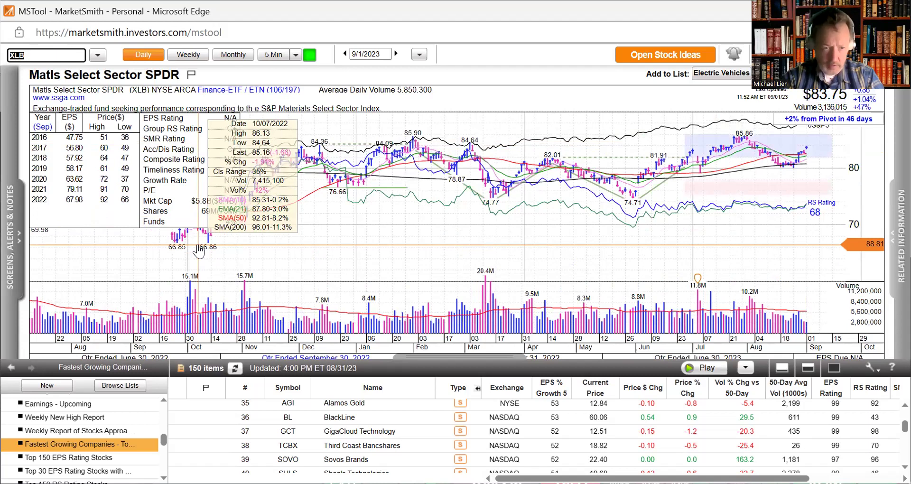
Step: Load the chart of HD (Home Depot)
{"action": "type", "text": "H"}
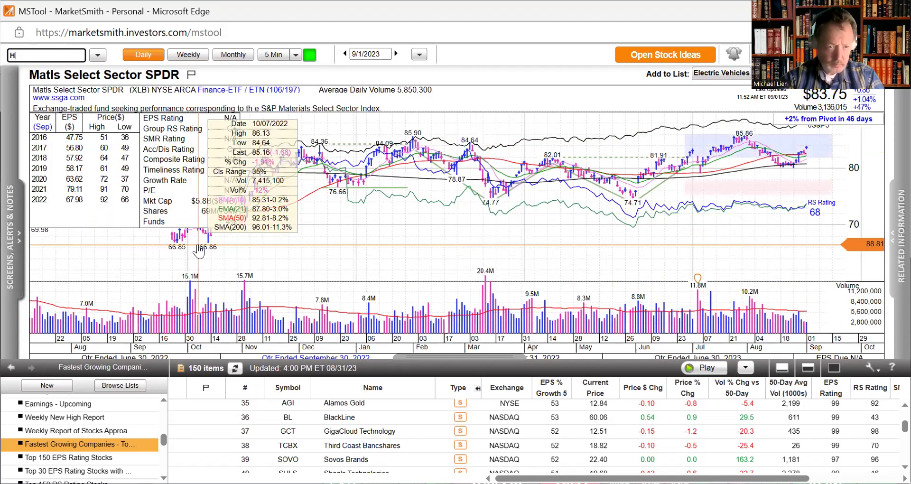
{"action": "type", "text": "D"}
{"action": "key", "text": "Return"}
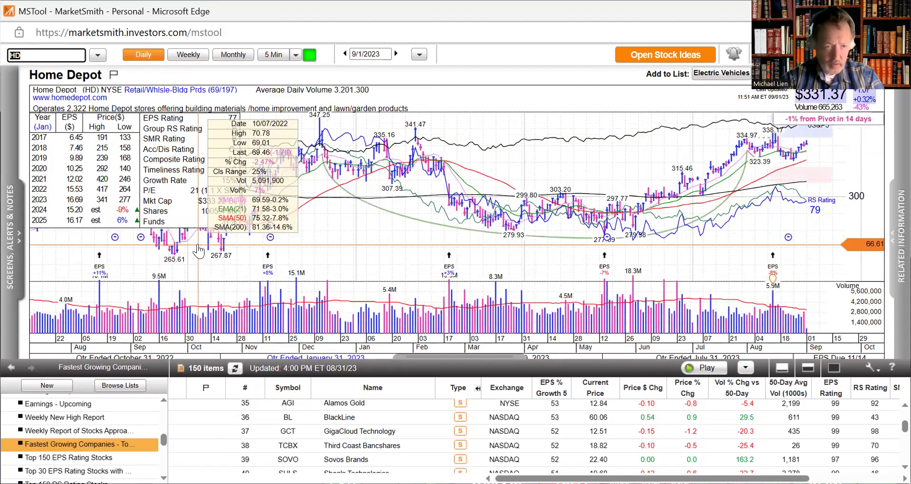
Step: Load the chart of LOW (Lowe's), followed by XLB (Materials Select Sector SPDR) again
{"action": "type", "text": "LOW"}
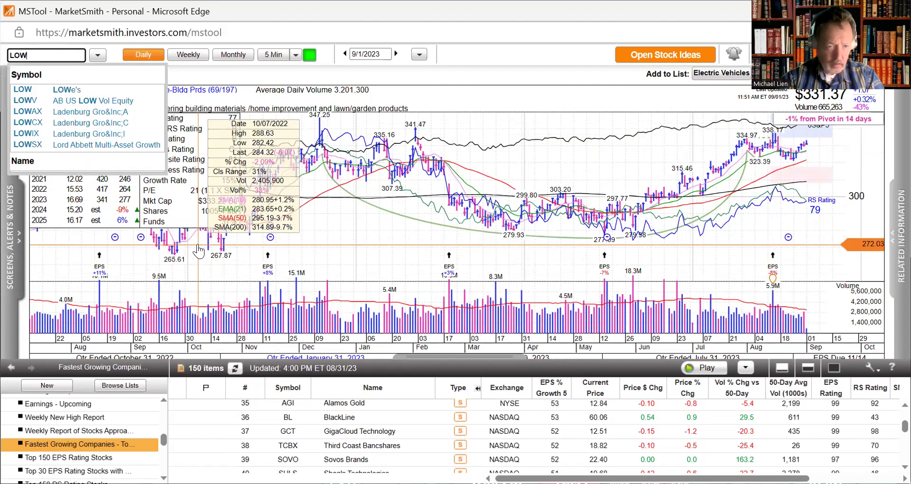
{"action": "key", "text": "Return"}
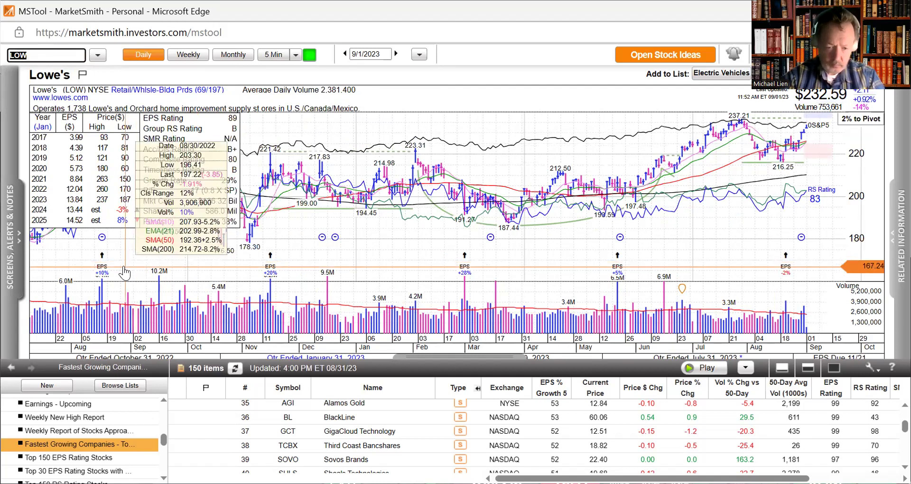
{"action": "type", "text": "XL"}
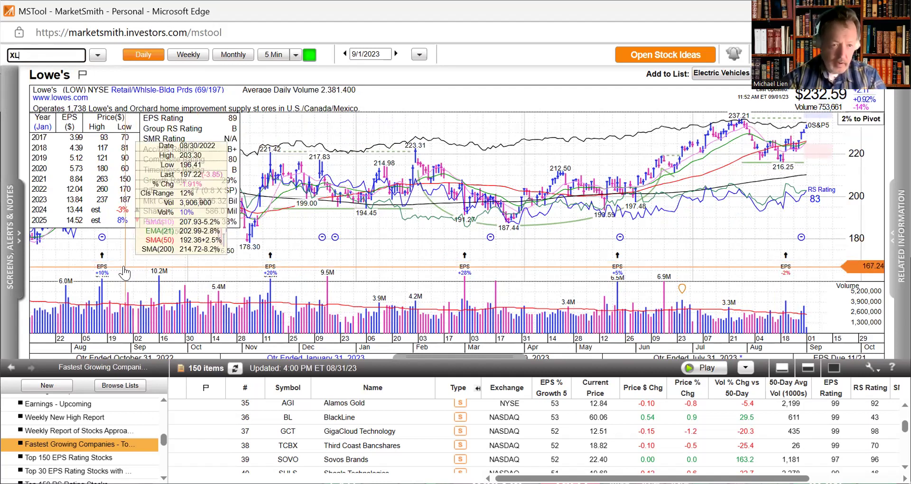
{"action": "type", "text": "B"}
{"action": "key", "text": "Return"}
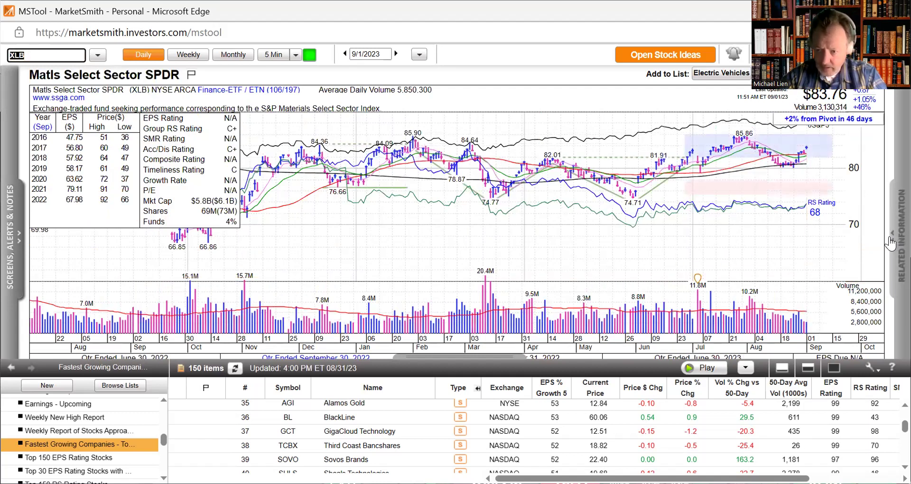
Step: Show XLB's industry and sector information and list all stocks in its Finance-ETF / ETN industry group
{"action": "left_click", "coordinate": [890, 242]}
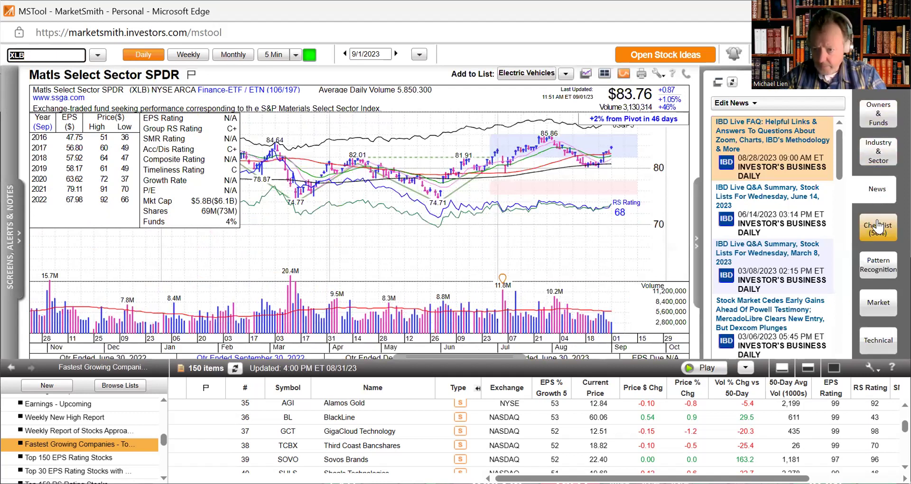
{"action": "left_click", "coordinate": [879, 163]}
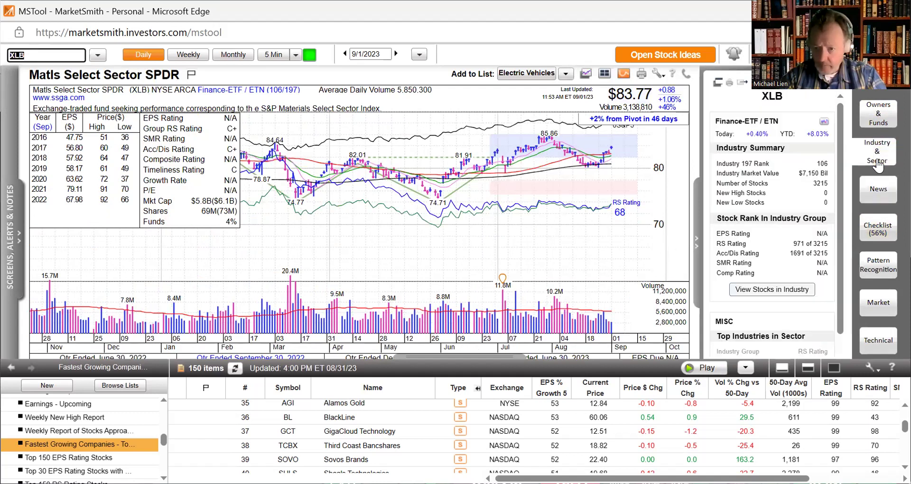
{"action": "left_click", "coordinate": [797, 293]}
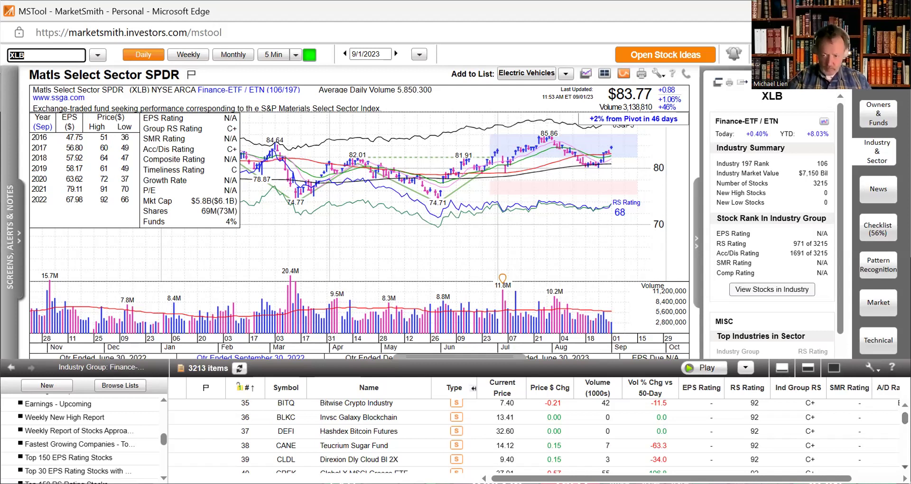
Step: Look through the Finance-ETF / ETN industry group list and the sector's top industries by RS rating
{"action": "scroll", "coordinate": [905, 418], "scroll_direction": "down", "scroll_amount": 1}
{"action": "scroll", "coordinate": [905, 417], "scroll_direction": "down", "scroll_amount": 3}
{"action": "scroll", "coordinate": [905, 417], "scroll_direction": "down", "scroll_amount": 3}
{"action": "scroll", "coordinate": [905, 418], "scroll_direction": "down", "scroll_amount": 2}
{"action": "scroll", "coordinate": [905, 417], "scroll_direction": "down", "scroll_amount": 3}
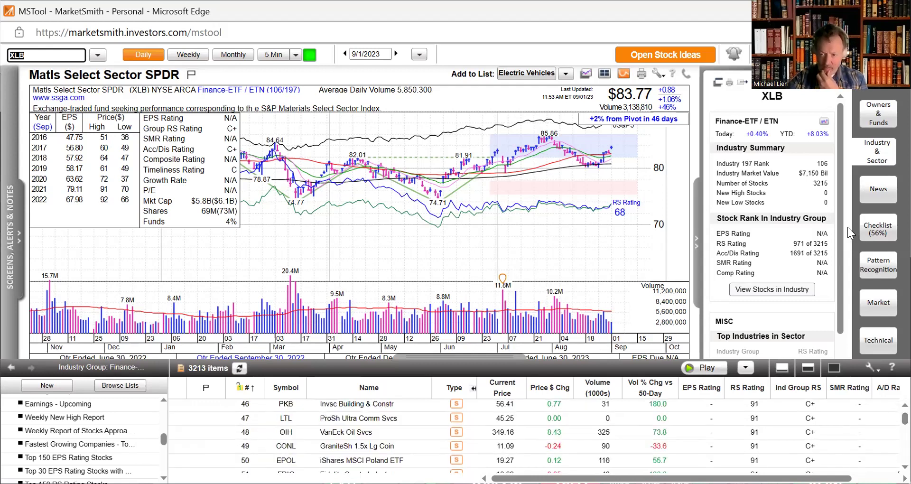
{"action": "left_click_drag", "start_coordinate": [839, 230], "coordinate": [839, 233]}
{"action": "left_click_drag", "start_coordinate": [845, 281], "coordinate": [847, 350]}
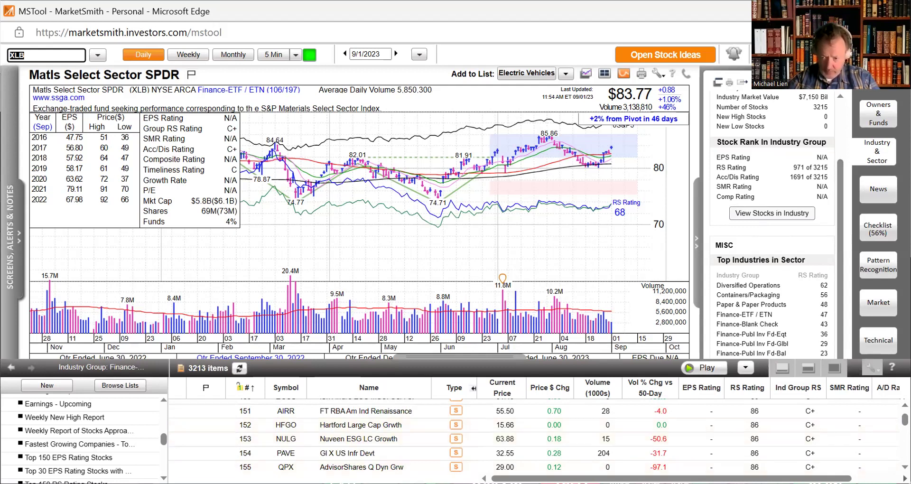
{"action": "scroll", "coordinate": [522, 437], "scroll_direction": "down", "scroll_amount": 2}
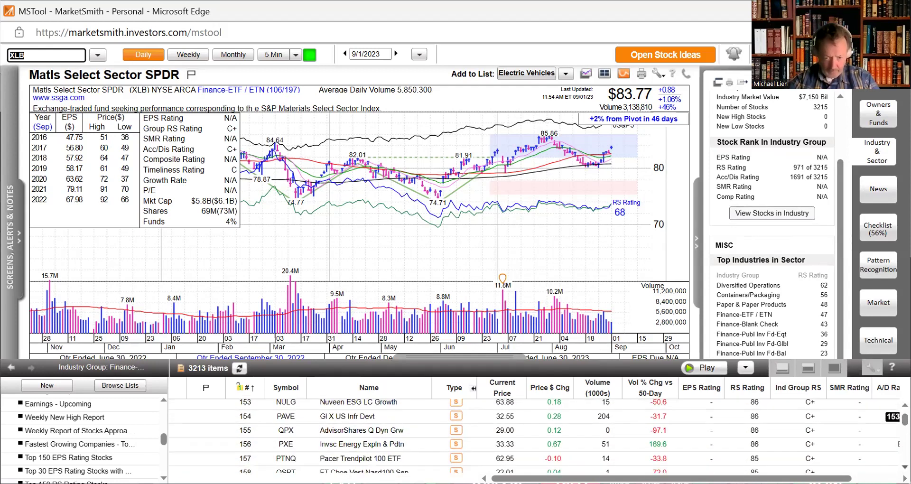
{"action": "scroll", "coordinate": [522, 437], "scroll_direction": "down", "scroll_amount": 3}
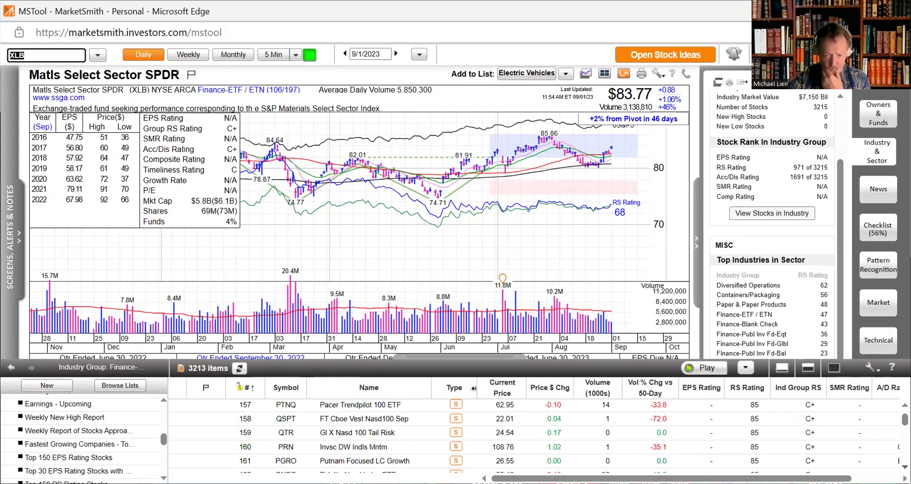
{"action": "scroll", "coordinate": [522, 437], "scroll_direction": "down", "scroll_amount": 4}
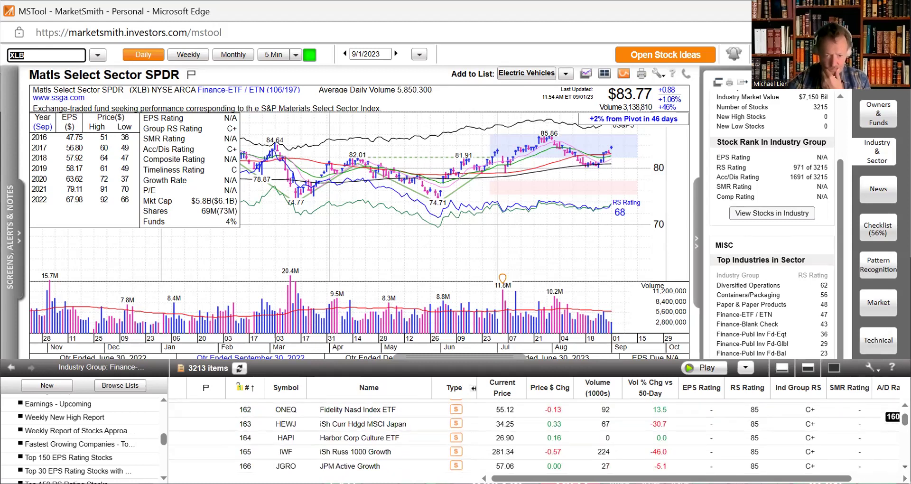
{"action": "scroll", "coordinate": [522, 437], "scroll_direction": "down", "scroll_amount": 2}
{"action": "scroll", "coordinate": [522, 436], "scroll_direction": "down", "scroll_amount": 2}
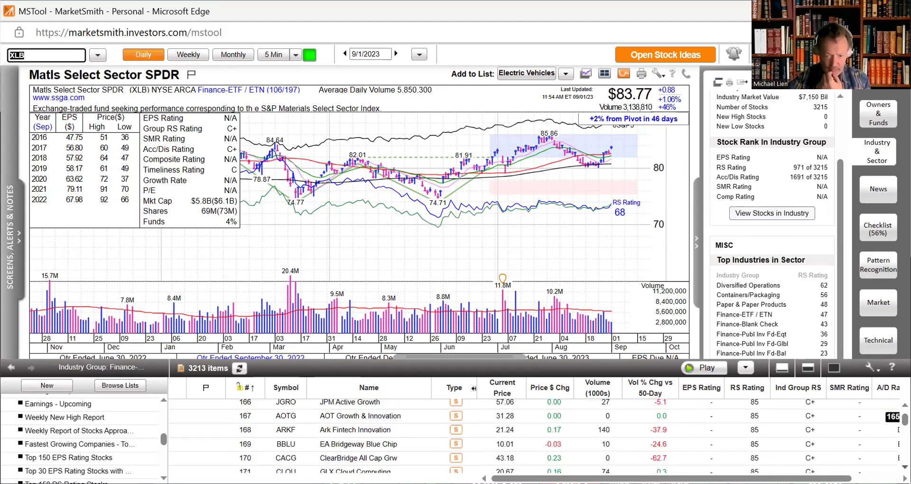
{"action": "scroll", "coordinate": [522, 437], "scroll_direction": "down", "scroll_amount": 2}
{"action": "scroll", "coordinate": [522, 437], "scroll_direction": "down", "scroll_amount": 3}
{"action": "scroll", "coordinate": [522, 436], "scroll_direction": "down", "scroll_amount": 2}
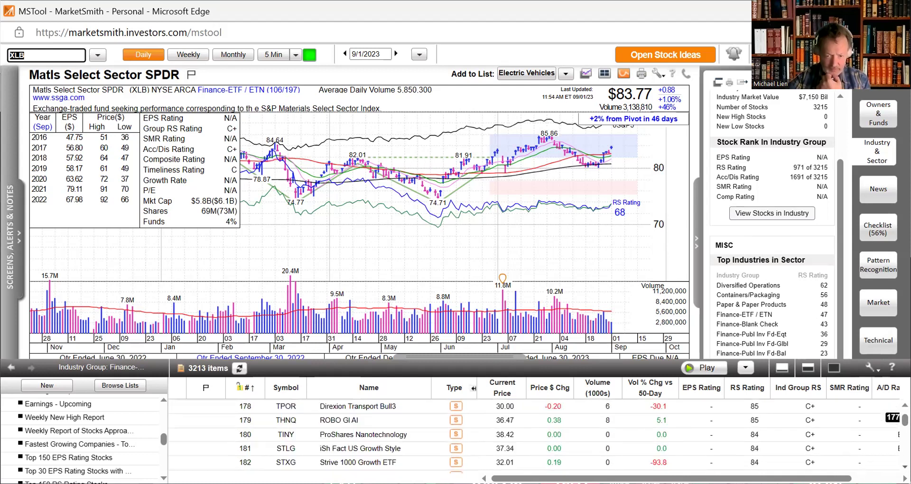
{"action": "scroll", "coordinate": [522, 436], "scroll_direction": "down", "scroll_amount": 2}
{"action": "scroll", "coordinate": [522, 437], "scroll_direction": "down", "scroll_amount": 2}
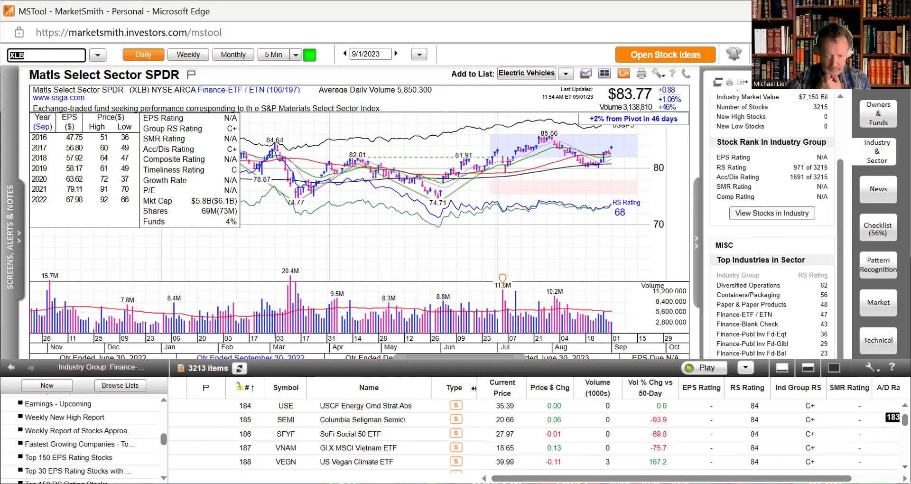
{"action": "scroll", "coordinate": [522, 437], "scroll_direction": "down", "scroll_amount": 2}
{"action": "scroll", "coordinate": [522, 436], "scroll_direction": "down", "scroll_amount": 2}
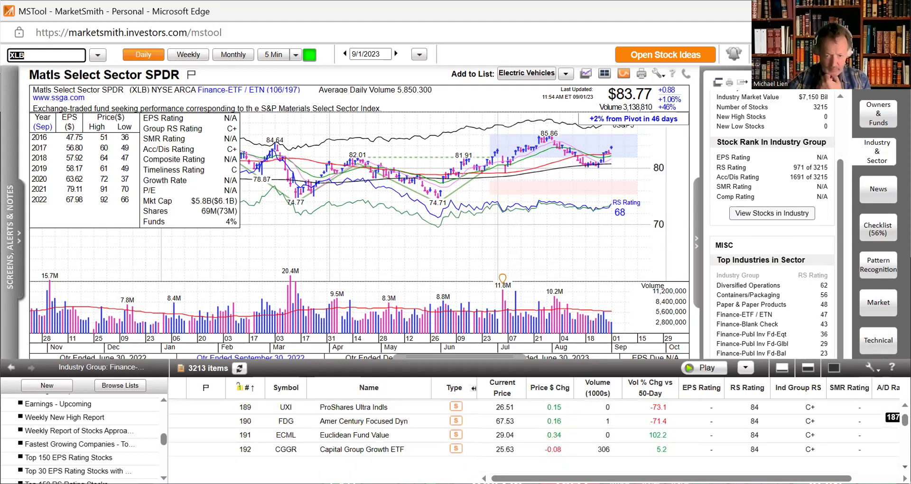
{"action": "scroll", "coordinate": [522, 437], "scroll_direction": "down", "scroll_amount": 3}
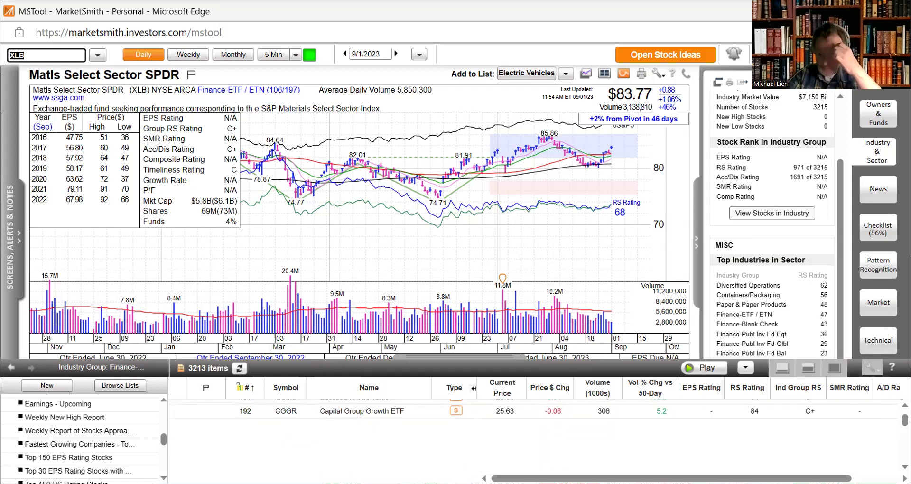
{"action": "scroll", "coordinate": [522, 436], "scroll_direction": "up", "scroll_amount": 5}
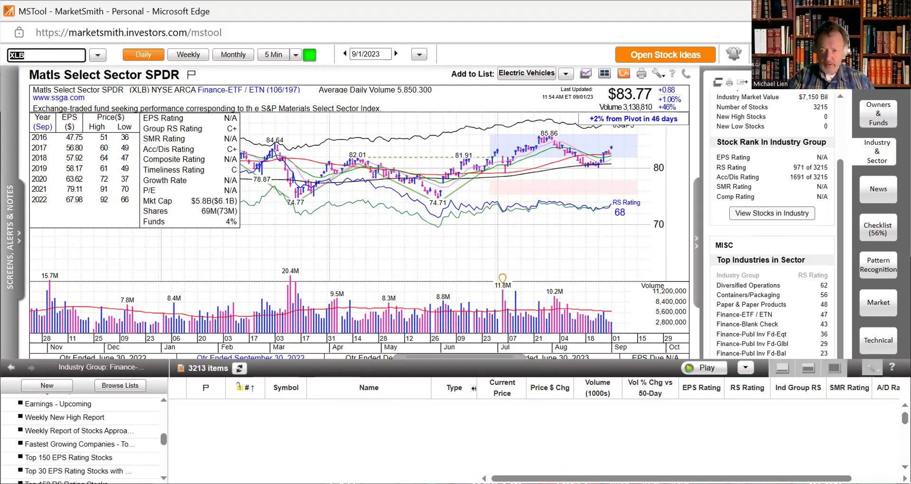
Step: Collapse the related information and load the chart of XME (SPDR S&P Metals & Mining)
{"action": "left_click", "coordinate": [698, 248]}
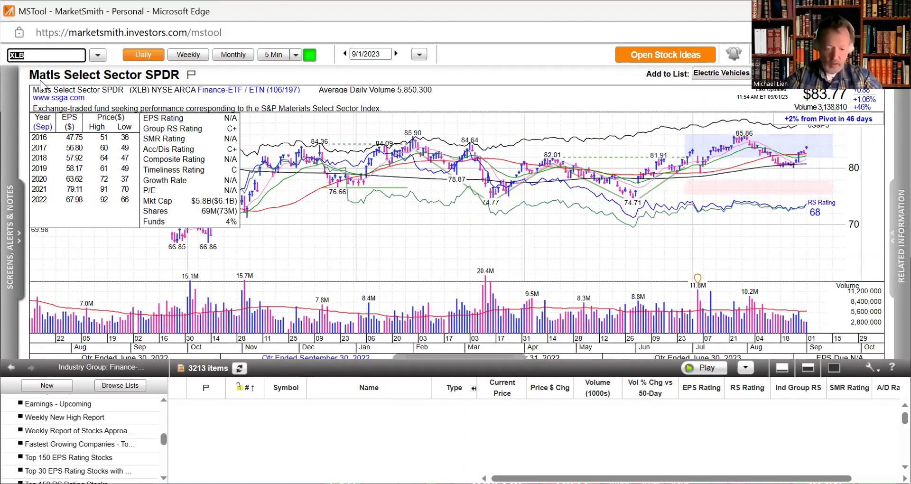
{"action": "type", "text": "X"}
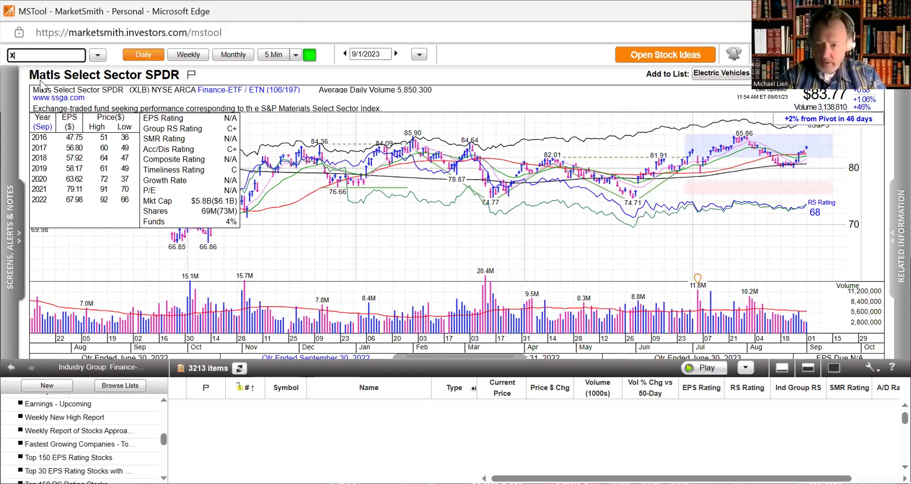
{"action": "type", "text": "ME"}
{"action": "key", "text": "Return"}
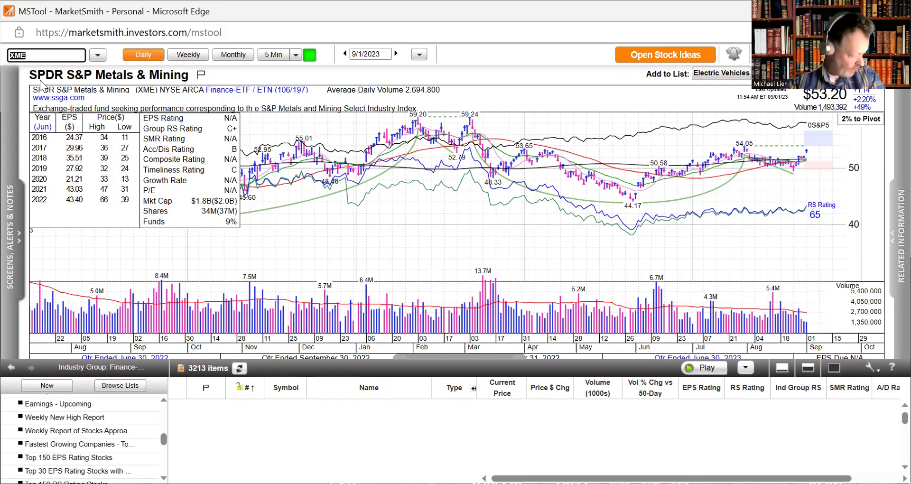
Step: Bring up the chart of XHB (SPDR S&P Homebuilders), followed by DHI (DR Horton)
{"action": "key", "text": "Return"}
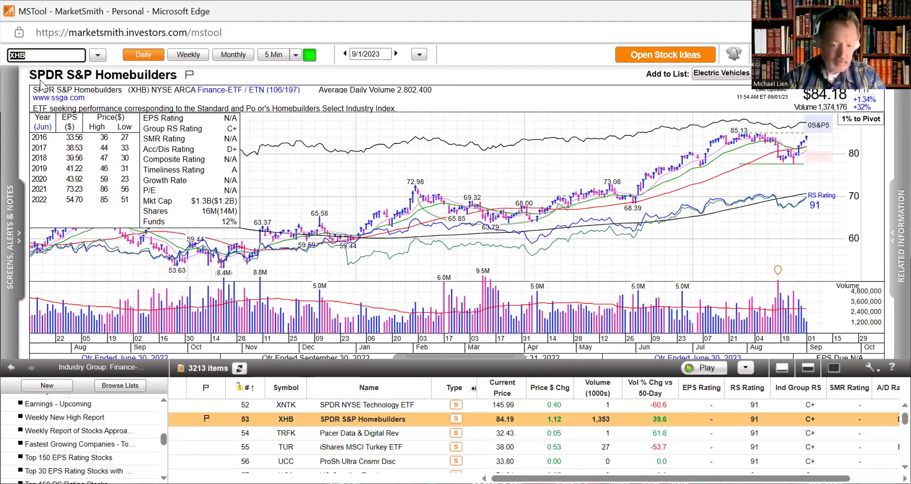
{"action": "type", "text": "DHI"}
{"action": "key", "text": "Return"}
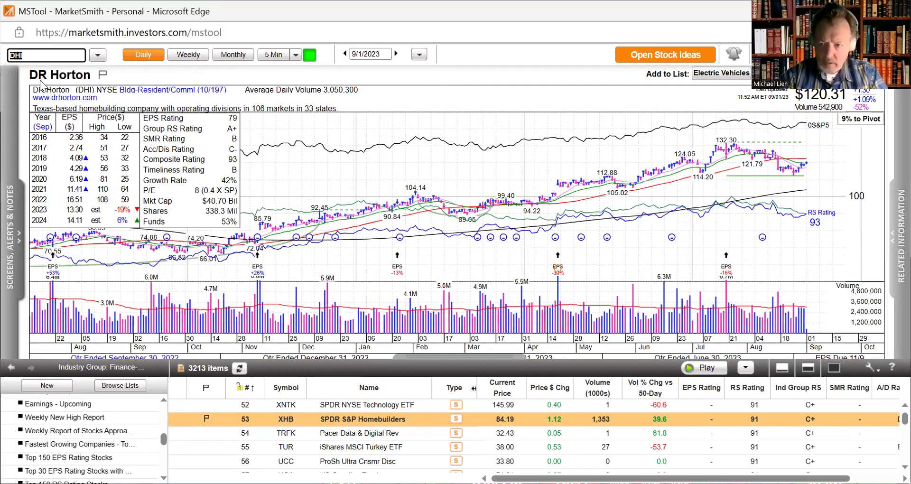
{"action": "type", "text": "F"}
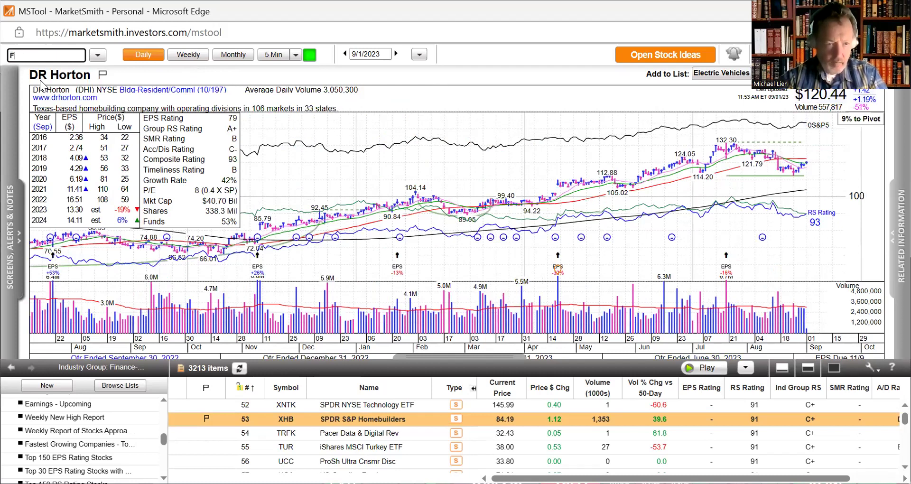
{"action": "type", "text": "REE"}
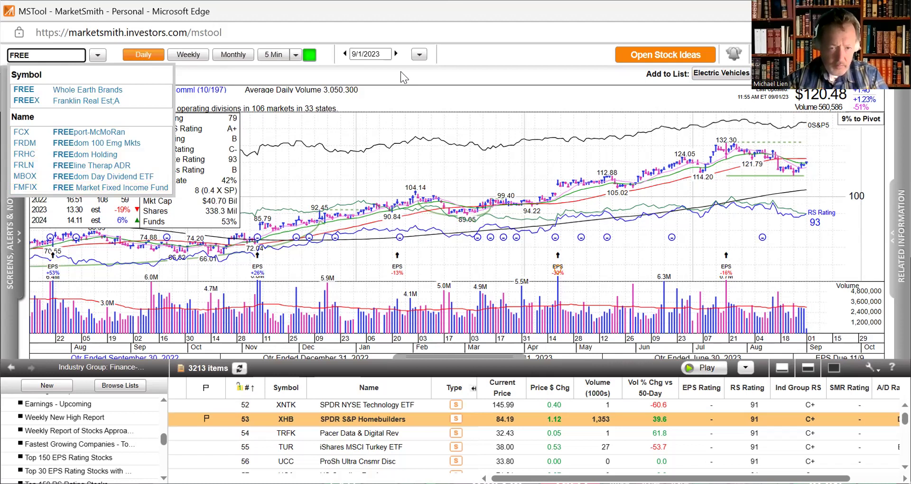
{"action": "key", "text": "BackSpace"}
{"action": "key", "text": "BackSpace"}
{"action": "key", "text": "BackSpace"}
{"action": "key", "text": "BackSpace"}
{"action": "type", "text": "DHI"}
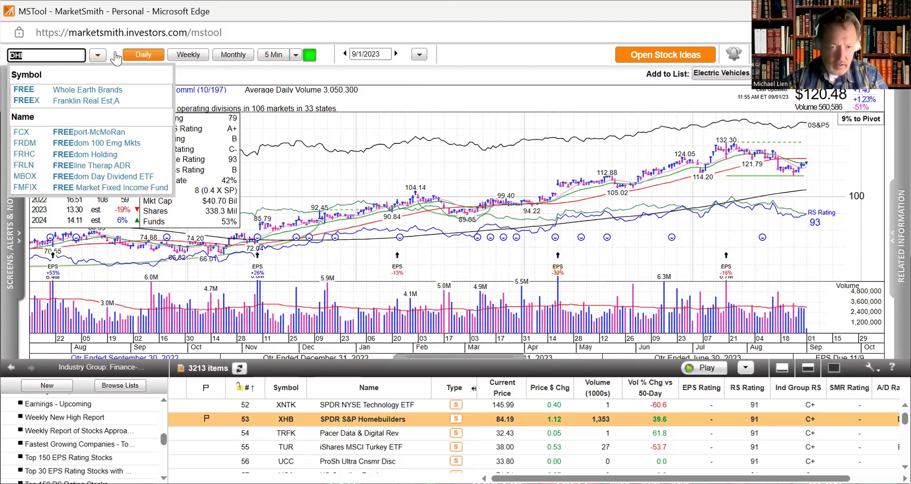
Step: Switch DR Horton to the weekly chart and open DFH (Dream Finders Homes) from its top RS stocks in the group
{"action": "left_click", "coordinate": [187, 57]}
{"action": "left_click", "coordinate": [187, 57]}
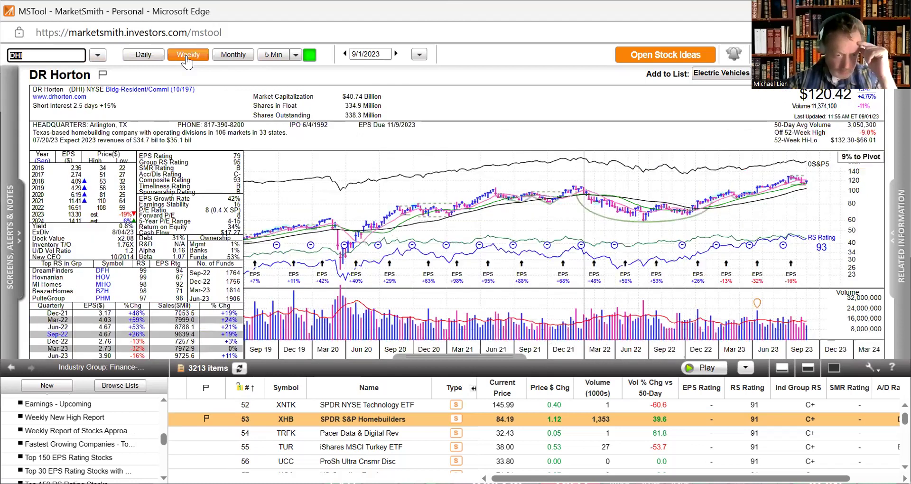
{"action": "left_click", "coordinate": [103, 271]}
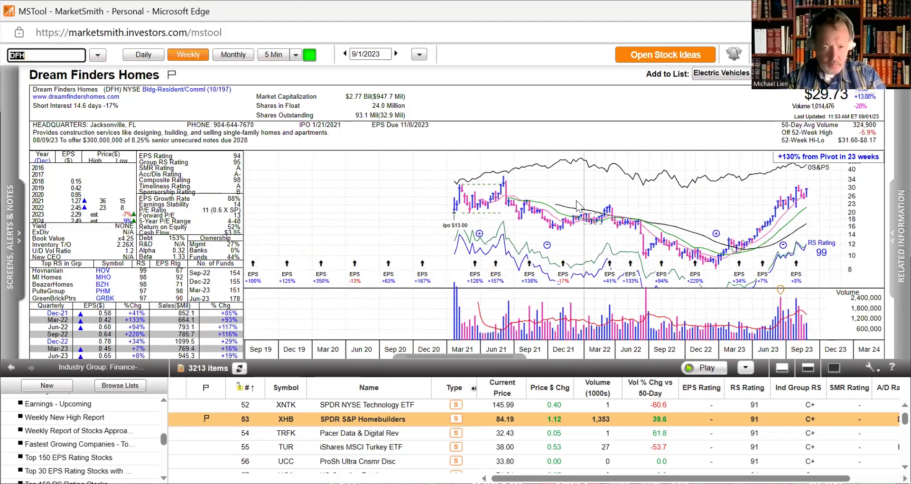
Step: View Dream Finders Homes on the daily and monthly charts, inspecting the price data of its first monthly bar, 01/29/2021
{"action": "left_click", "coordinate": [156, 65]}
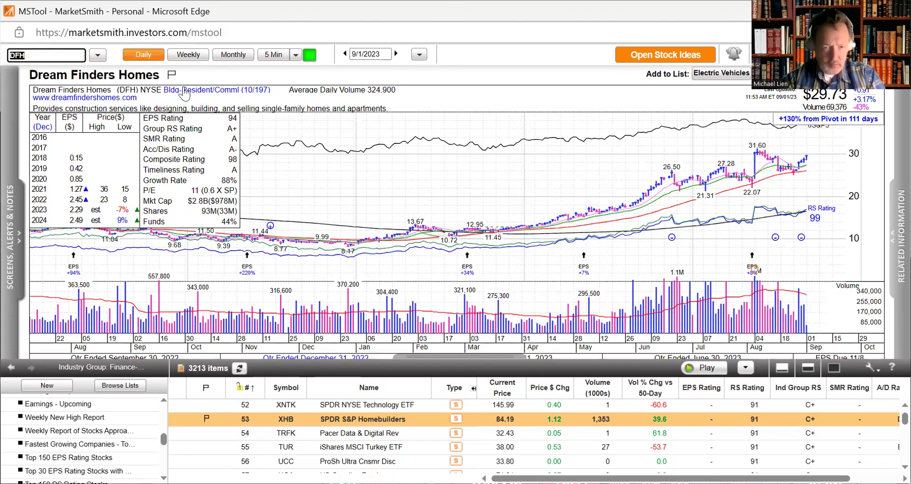
{"action": "left_click", "coordinate": [245, 56]}
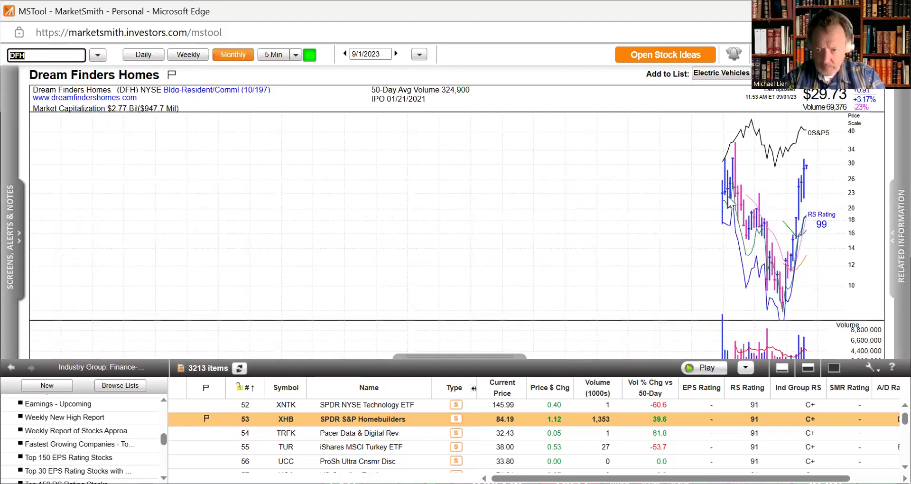
{"action": "left_click", "coordinate": [721, 197]}
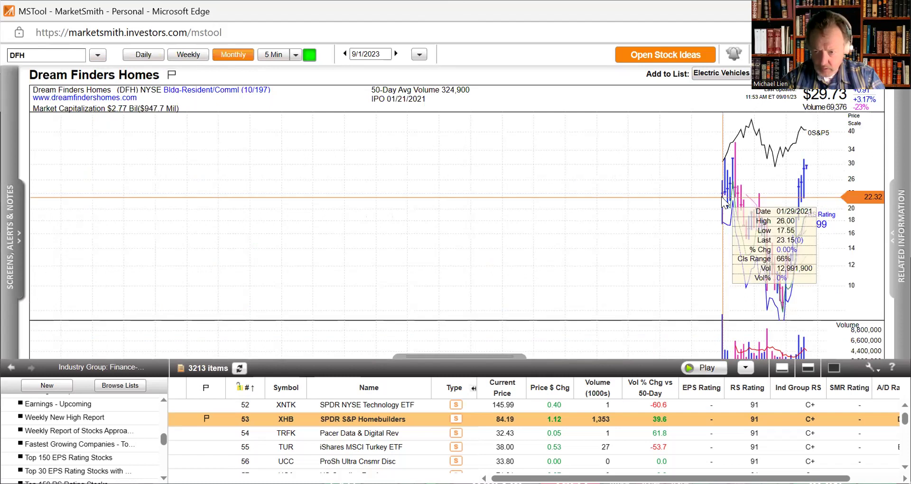
{"action": "left_click", "coordinate": [721, 196]}
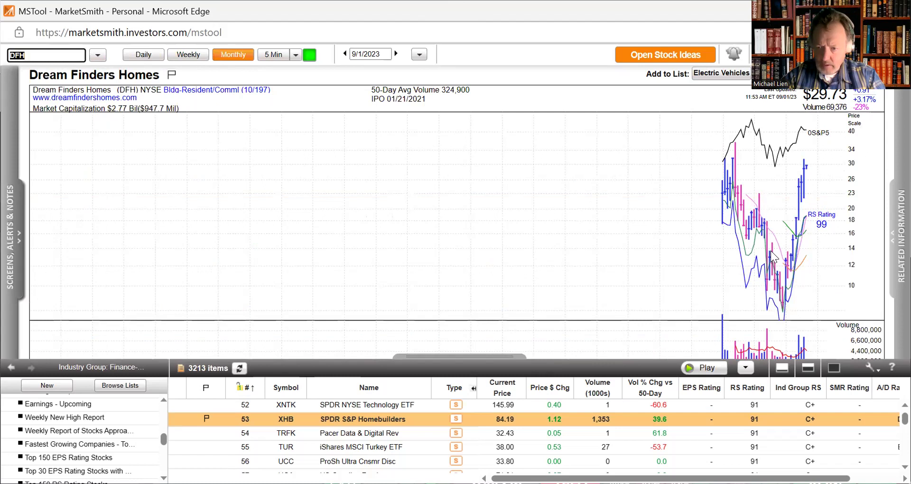
Step: On the daily DFH chart, draw a horizontal line along the relative strength line's August high and a descending trend line from the 31.60 peak
{"action": "left_click", "coordinate": [146, 58]}
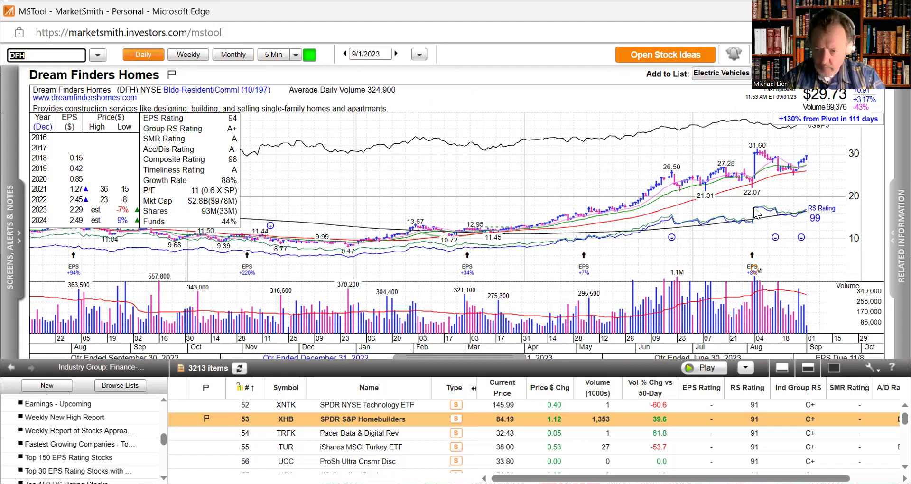
{"action": "mouse_move", "coordinate": [756, 207]}
{"action": "left_mouse_down"}
{"action": "mouse_move", "coordinate": [849, 208]}
{"action": "mouse_move", "coordinate": [824, 209]}
{"action": "left_mouse_up"}
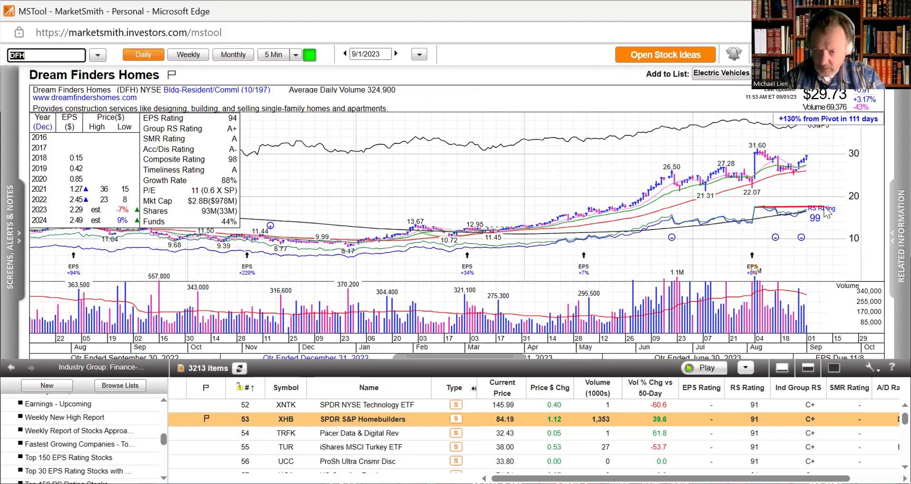
{"action": "left_click", "coordinate": [769, 157]}
{"action": "mouse_move", "coordinate": [787, 154]}
{"action": "left_mouse_down"}
{"action": "mouse_move", "coordinate": [827, 177]}
{"action": "mouse_move", "coordinate": [821, 168]}
{"action": "left_mouse_up"}
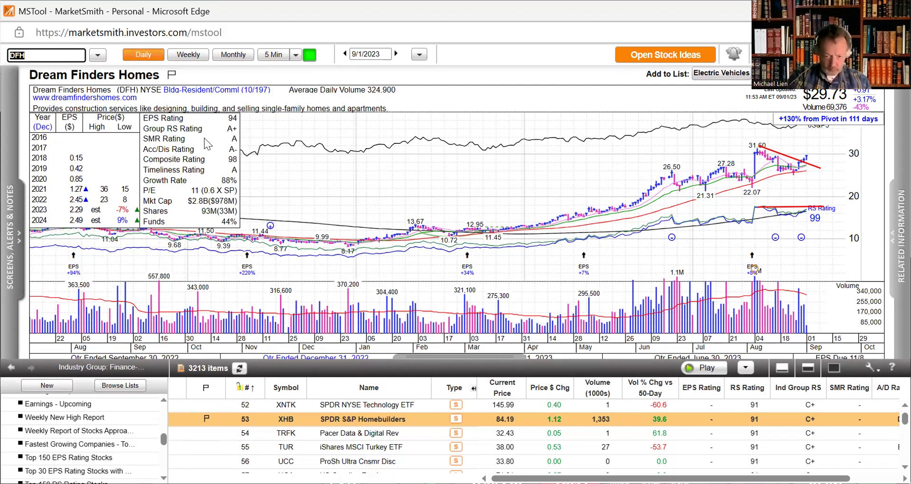
Step: Run the Up on Volume stock screen and bring up the chart of IOT (Samsara)
{"action": "left_click", "coordinate": [18, 239]}
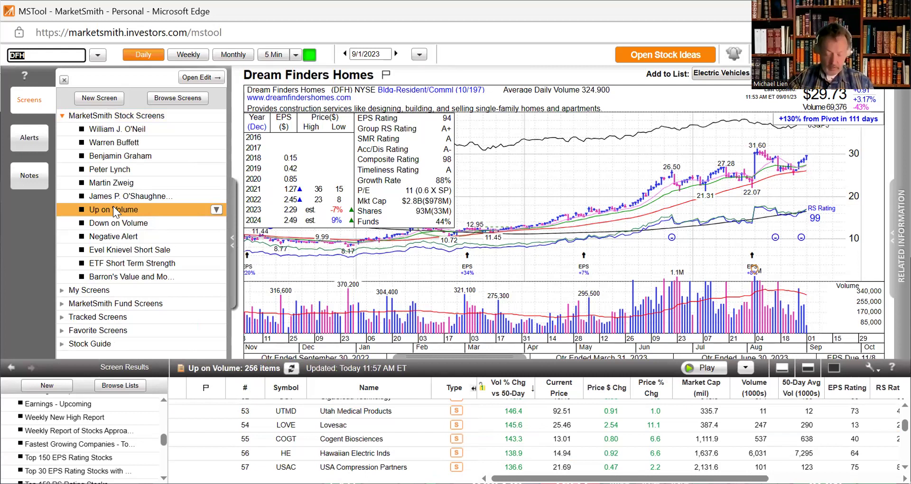
{"action": "key", "text": "BackSpace"}
{"action": "type", "text": "IOT"}
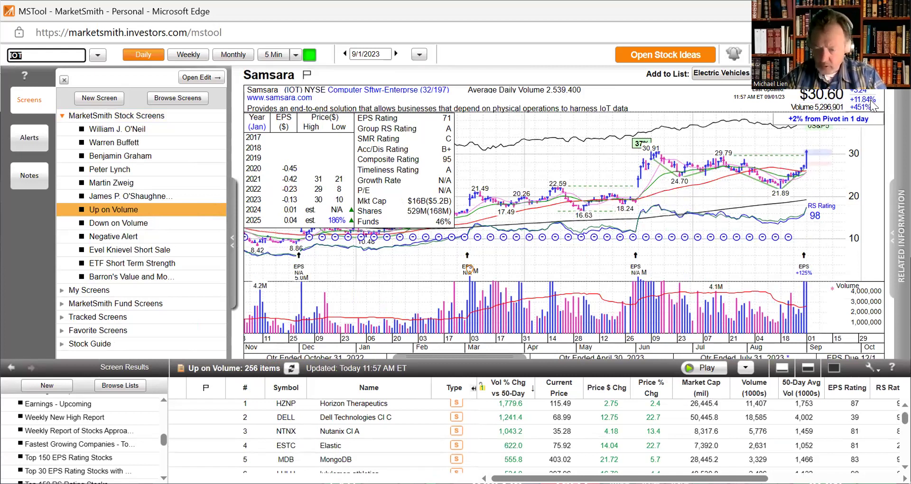
Step: View Samsara on the monthly chart, return to the daily chart and check its 08/31/2023 earnings release
{"action": "mouse_move", "coordinate": [806, 278]}
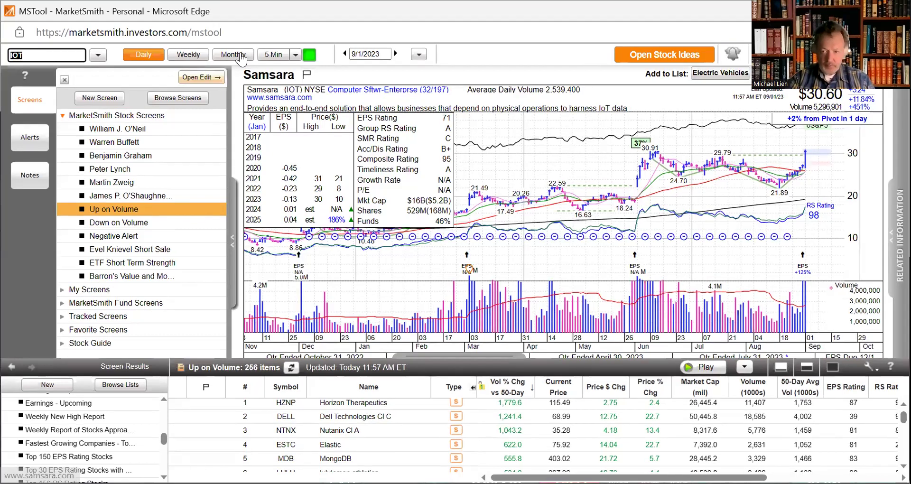
{"action": "left_click", "coordinate": [240, 55]}
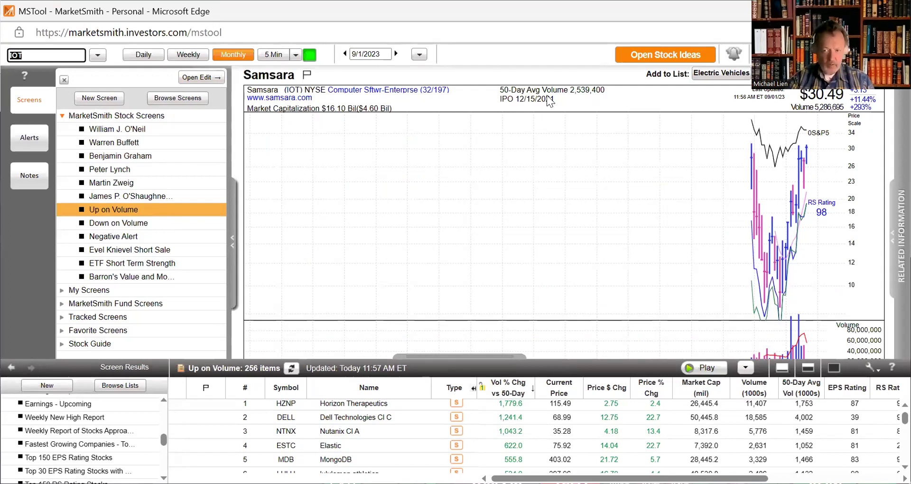
{"action": "left_click", "coordinate": [137, 56]}
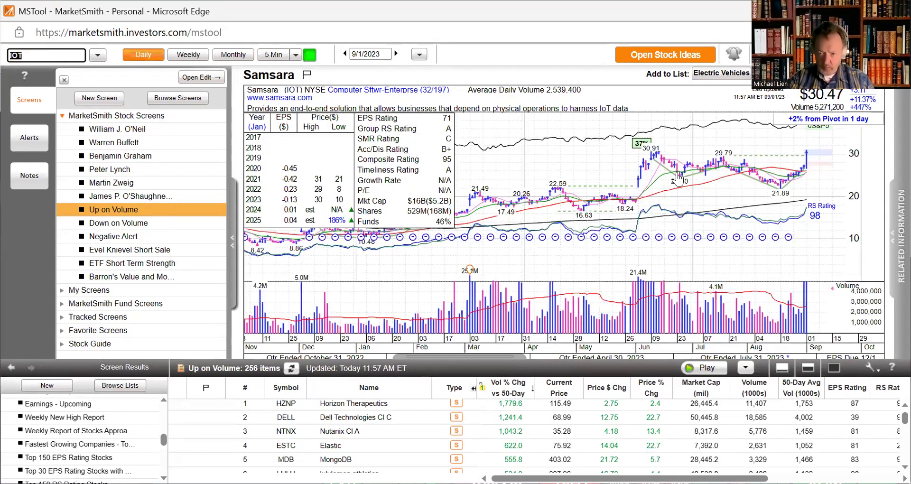
{"action": "mouse_move", "coordinate": [688, 177]}
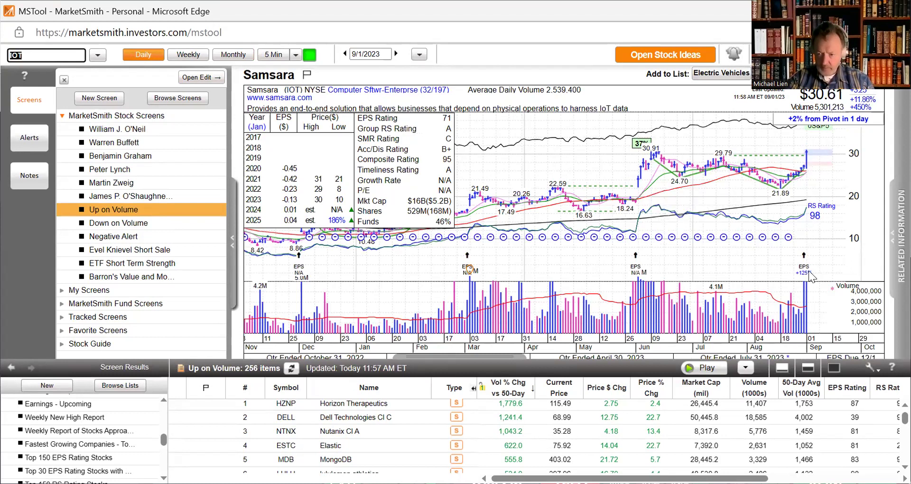
{"action": "mouse_move", "coordinate": [810, 280]}
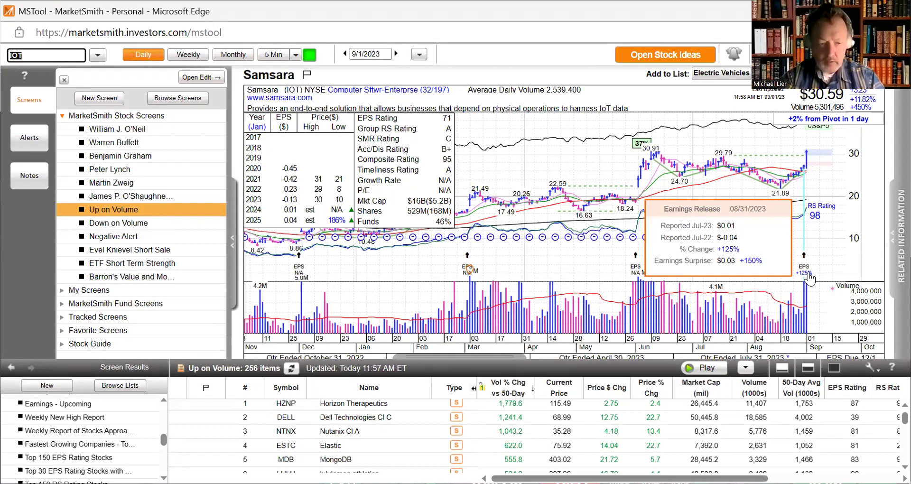
Step: Bring up the chart of FUTU (Futu Holdings ADR), followed by OKTA (Okta)
{"action": "type", "text": "F"}
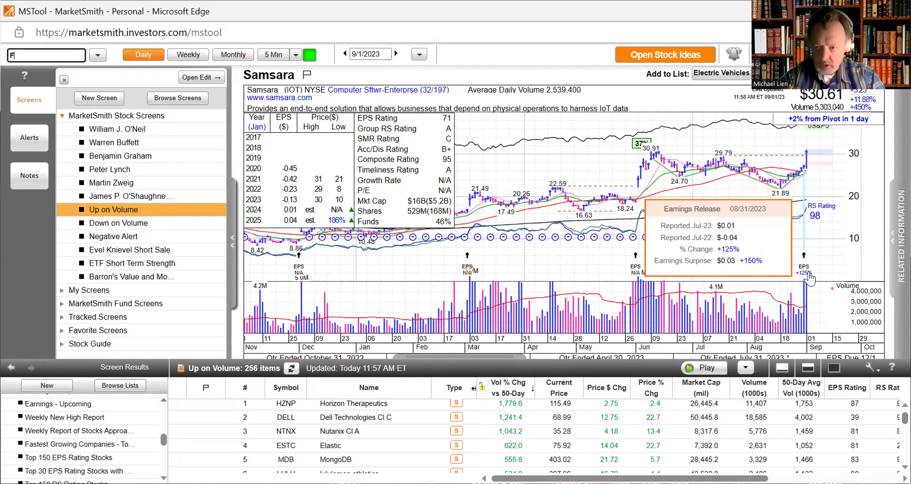
{"action": "type", "text": "UTU"}
{"action": "key", "text": "Return"}
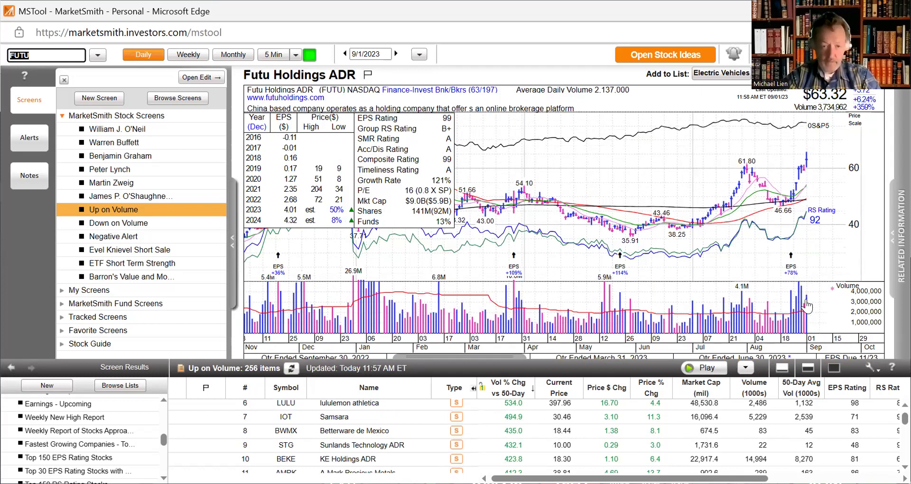
{"action": "type", "text": "OKTA"}
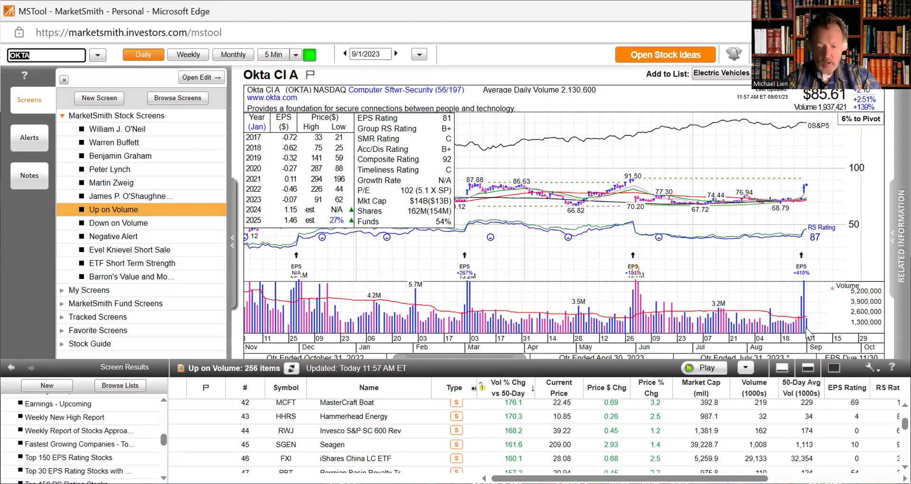
Step: Bring up the chart of GSHD (Goosehead Insurance) and slightly enlarge the screen results list below it
{"action": "type", "text": "G"}
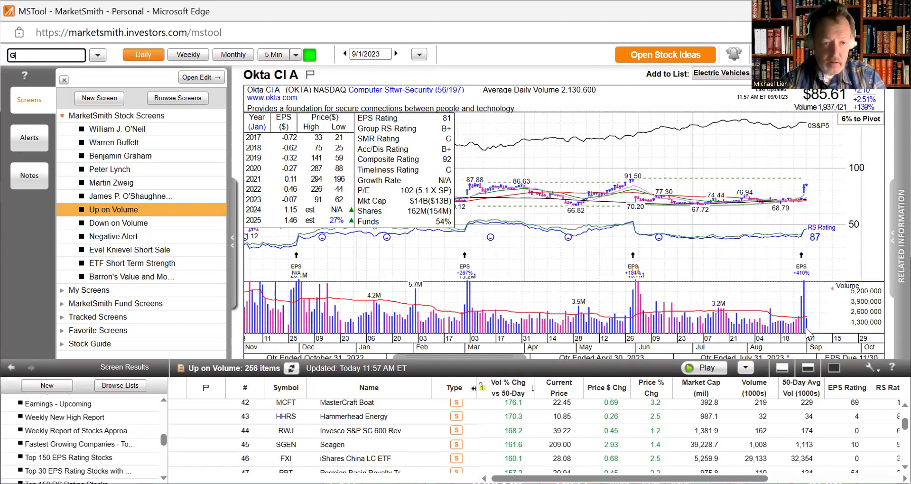
{"action": "type", "text": "SHD"}
{"action": "key", "text": "Return"}
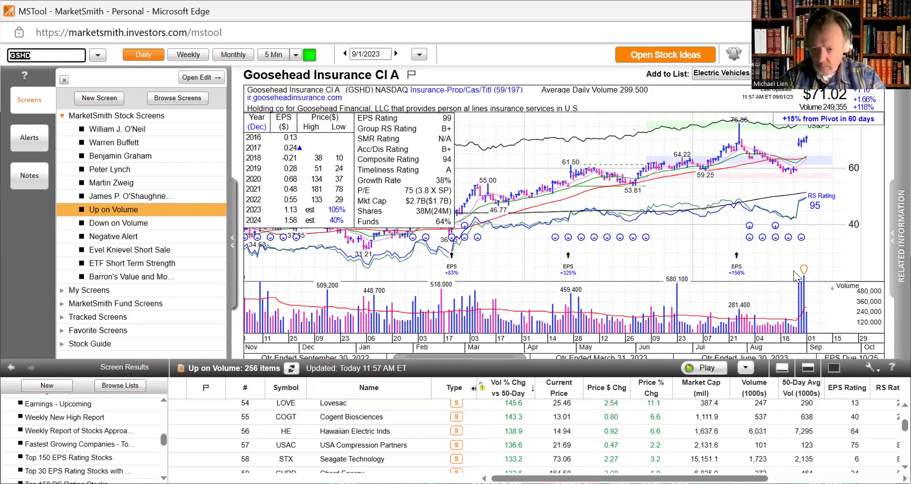
{"action": "mouse_move", "coordinate": [739, 272]}
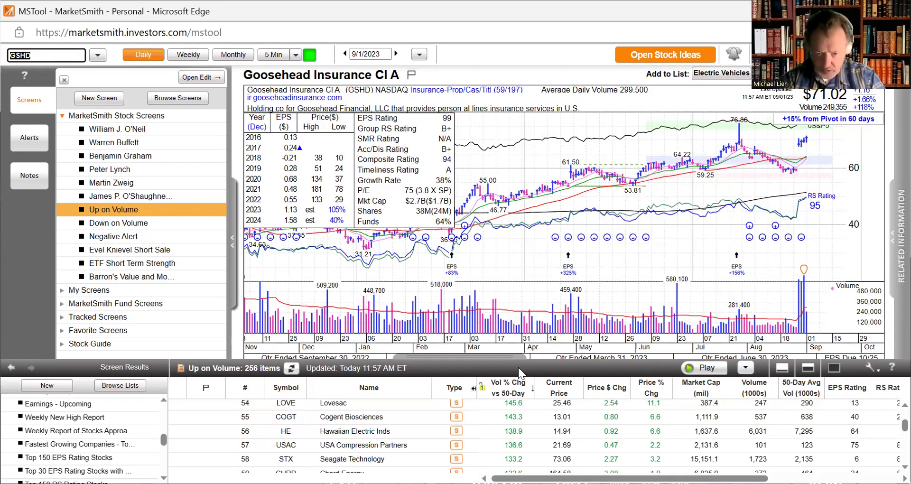
{"action": "mouse_move", "coordinate": [486, 369]}
{"action": "left_mouse_down"}
{"action": "mouse_move", "coordinate": [486, 379]}
{"action": "mouse_move", "coordinate": [489, 360]}
{"action": "left_mouse_up"}
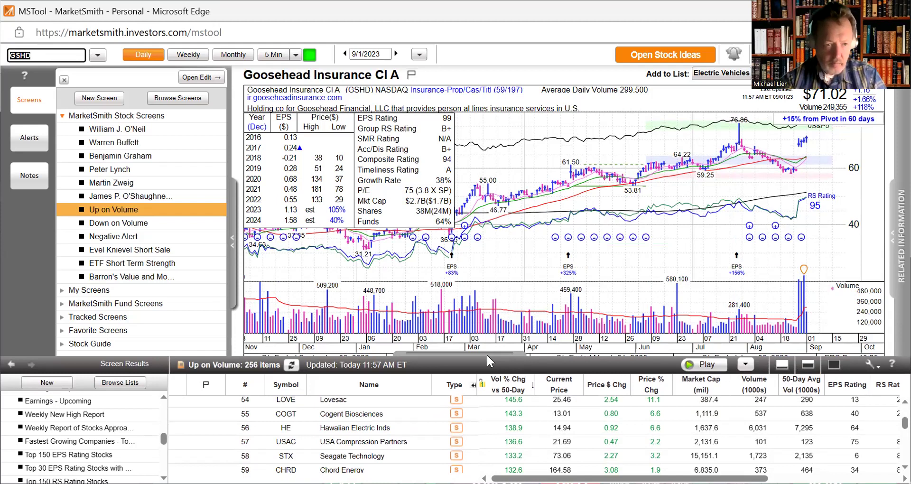
Step: Bring up the chart of PDD (PDD Holdings ADR), followed by NTES (NetEase ADR)
{"action": "type", "text": "P"}
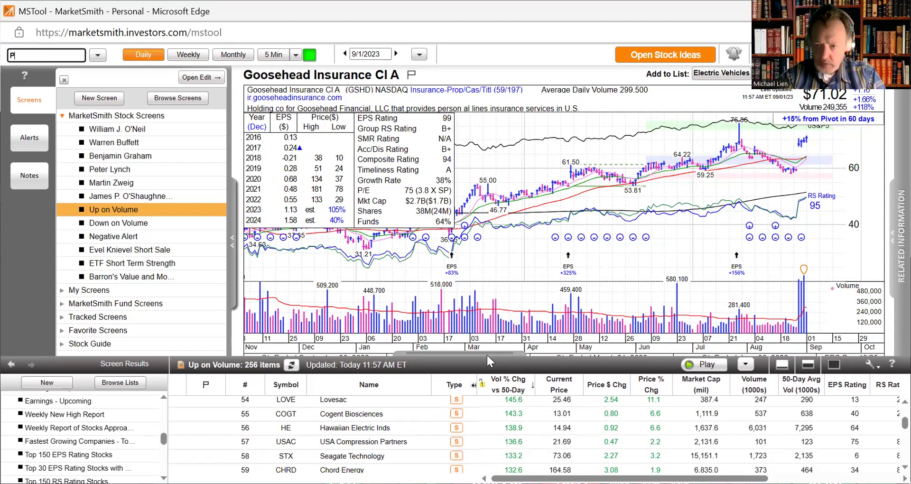
{"action": "type", "text": "DD"}
{"action": "key", "text": "Return"}
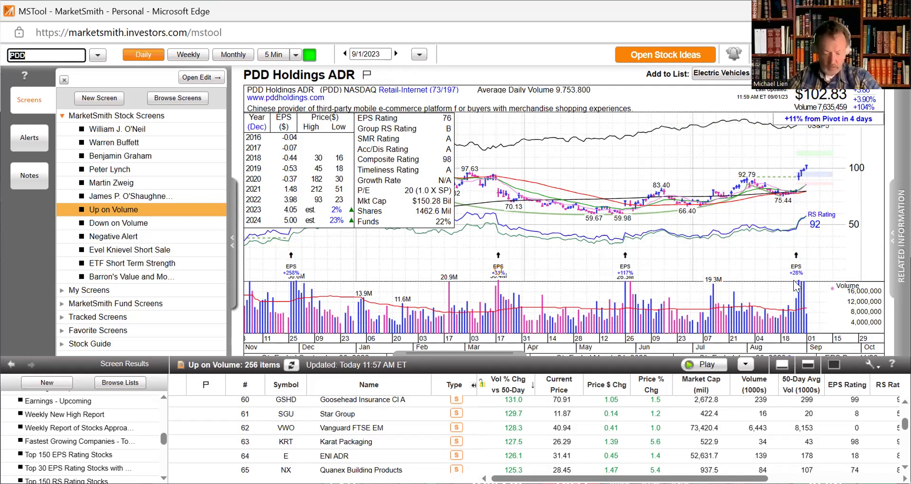
{"action": "type", "text": "N"}
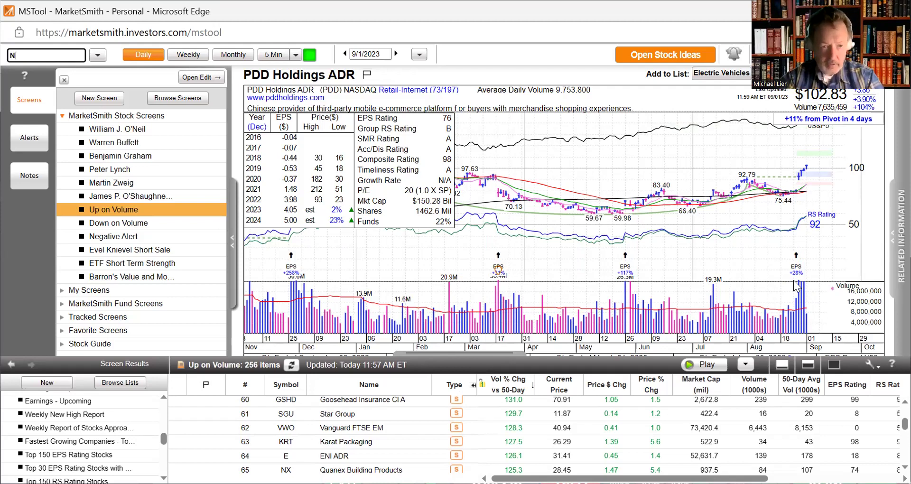
{"action": "type", "text": "TES"}
{"action": "key", "text": "Return"}
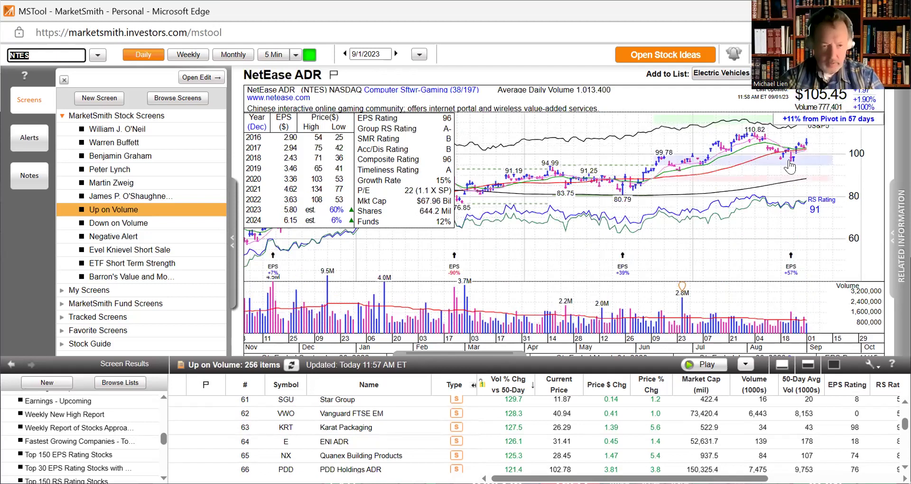
{"action": "mouse_move", "coordinate": [790, 166]}
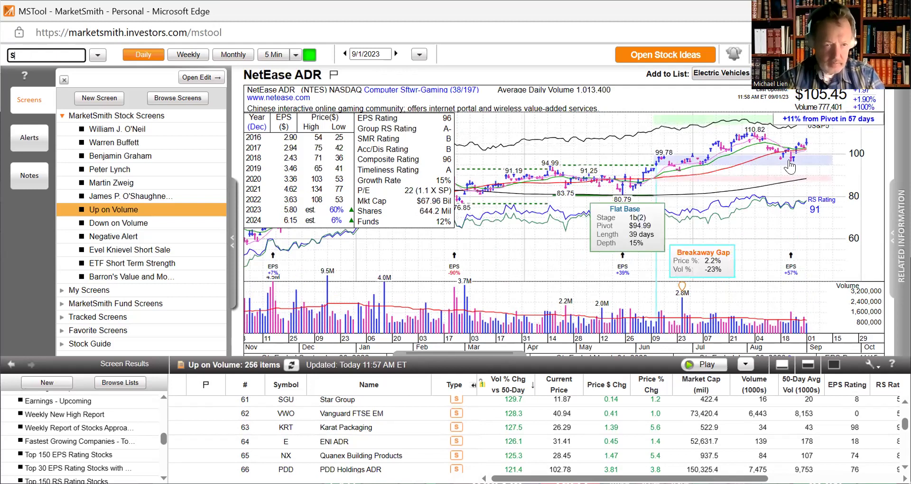
Step: Bring up SMCI (Super Micro Computer), view its monthly chart and return to the daily chart
{"action": "type", "text": "S"}
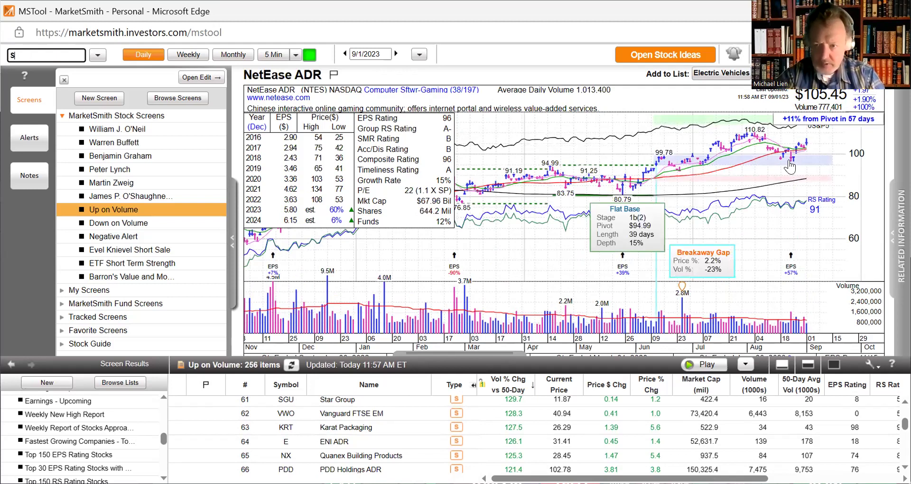
{"action": "type", "text": "MCI"}
{"action": "key", "text": "Return"}
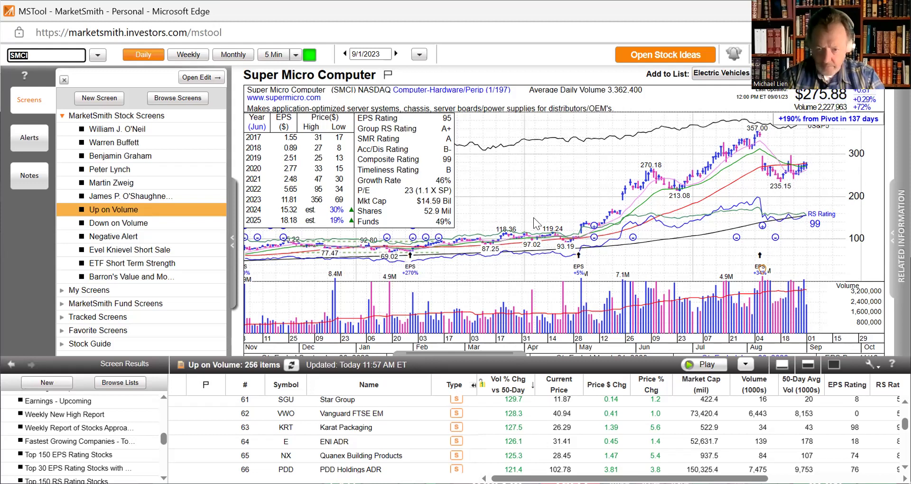
{"action": "left_click", "coordinate": [233, 55]}
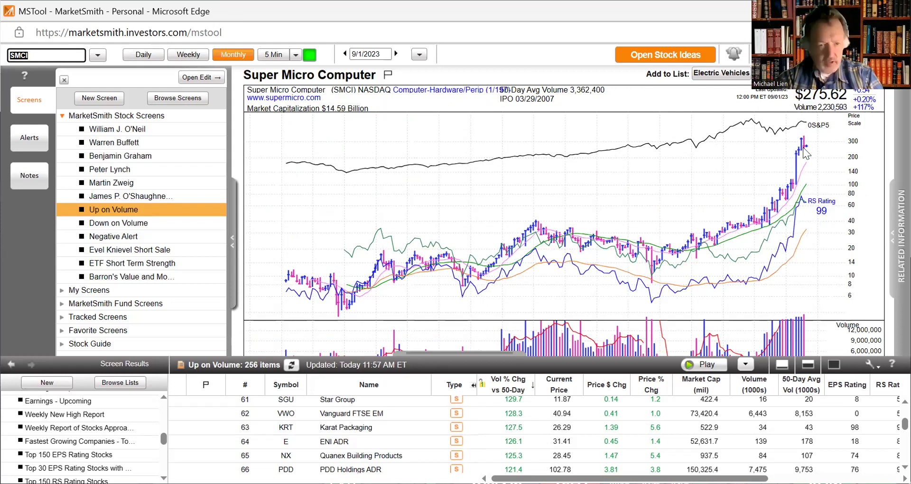
{"action": "left_click", "coordinate": [151, 56]}
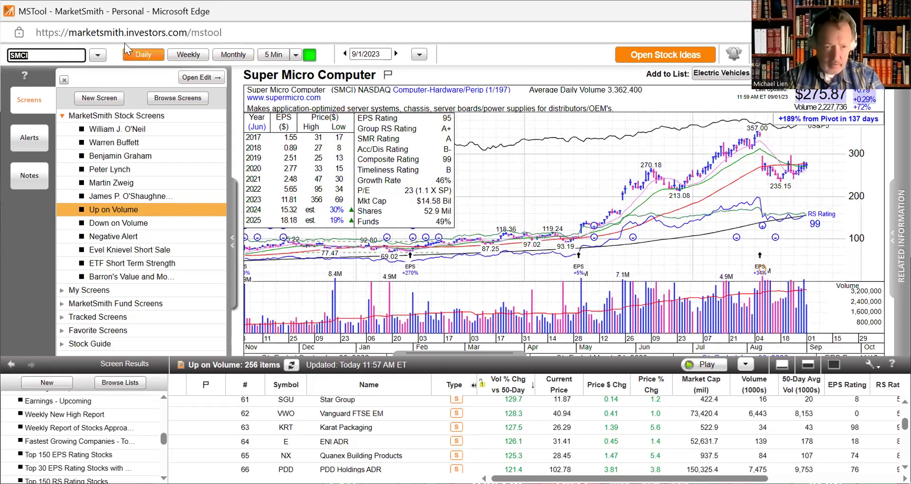
Step: Bring up the daily chart of FSLY (Fastly) and inspect the price data of its 08/25/2023 bar
{"action": "type", "text": "S"}
{"action": "key", "text": "BackSpace"}
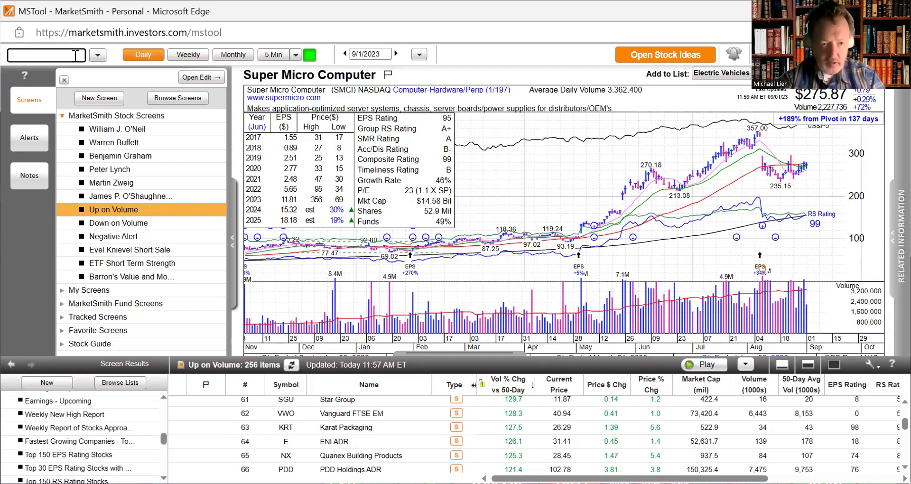
{"action": "type", "text": "F"}
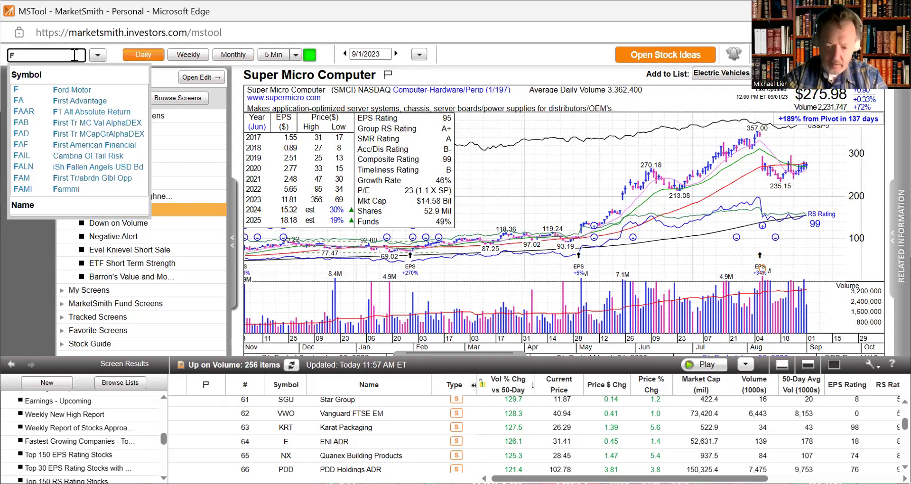
{"action": "type", "text": "SLY"}
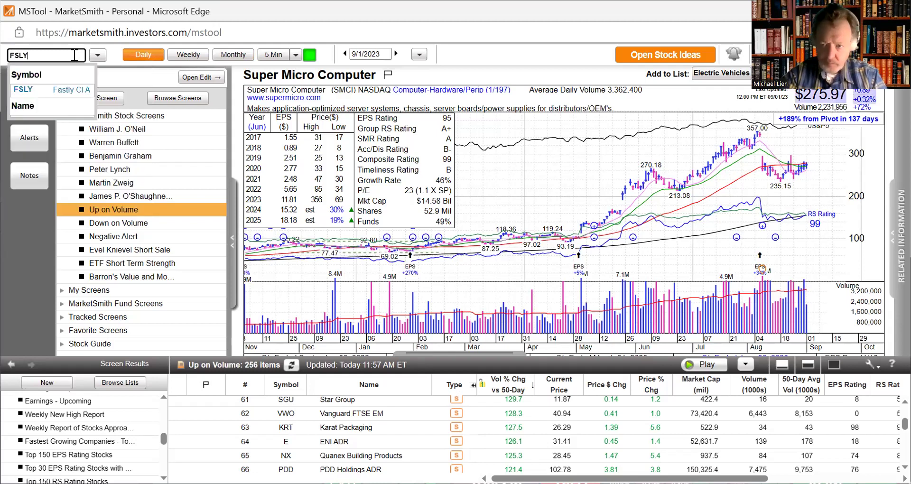
{"action": "key", "text": "Return"}
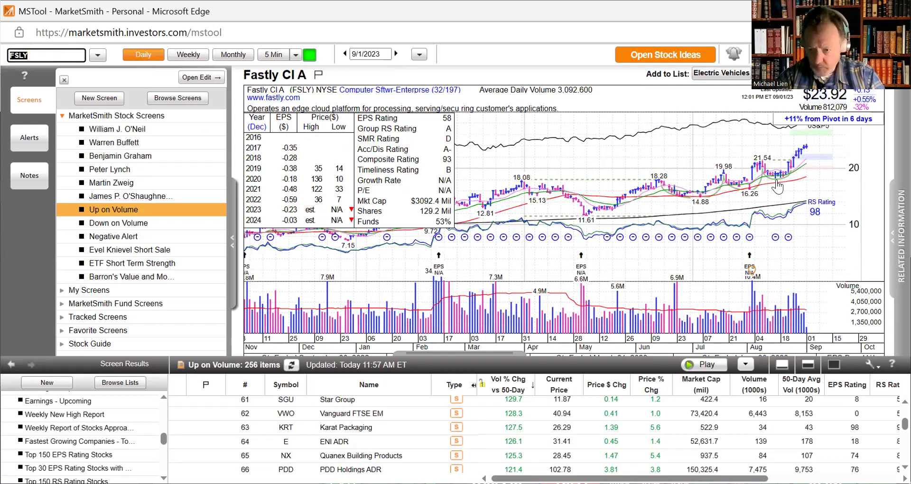
{"action": "mouse_move", "coordinate": [796, 171]}
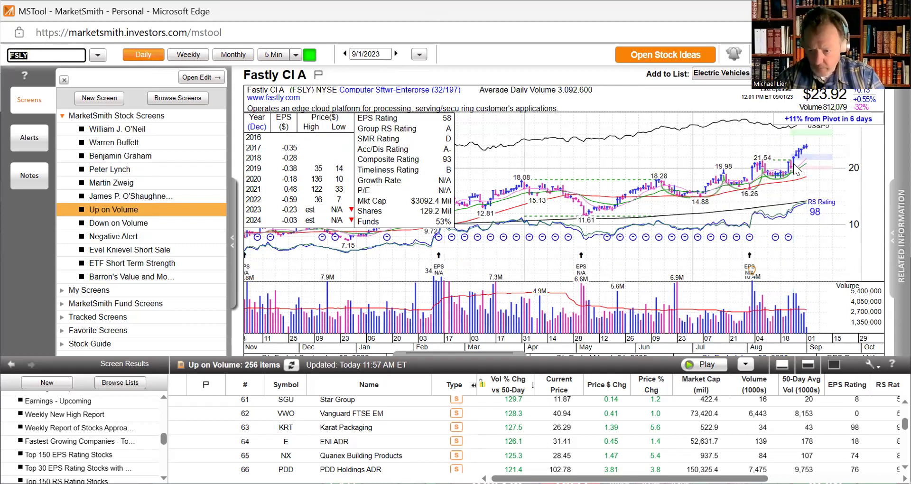
{"action": "left_click", "coordinate": [795, 168]}
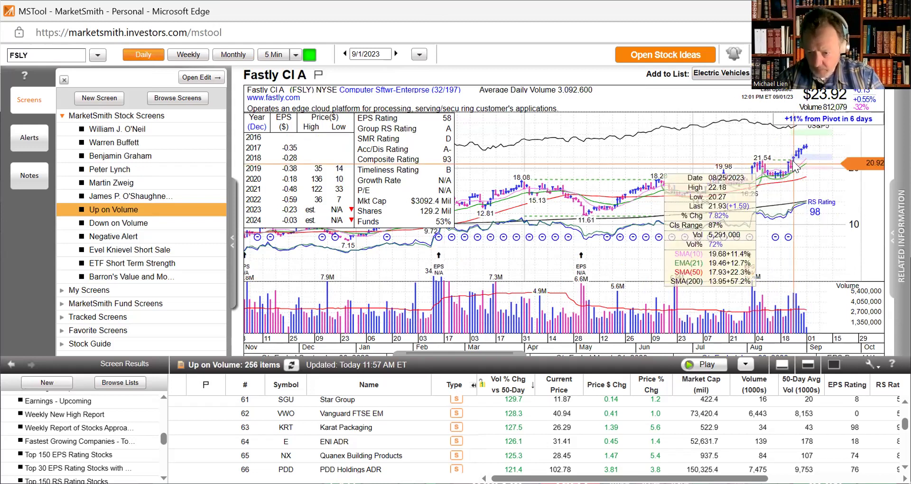
{"action": "left_click", "coordinate": [786, 281]}
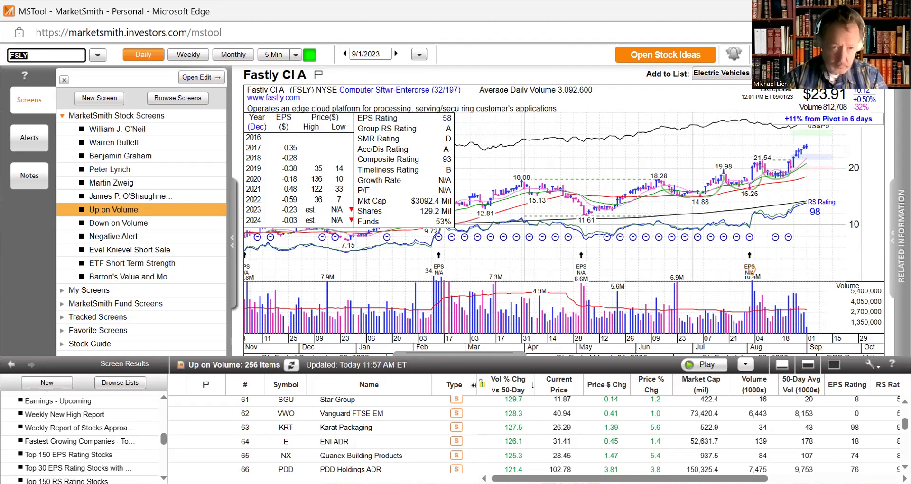
Step: Bring up the chart of SHOP (Shopify), followed by AMZN (Amazon.com), and clear the symbol entry
{"action": "key", "text": "BackSpace"}
{"action": "type", "text": "S"}
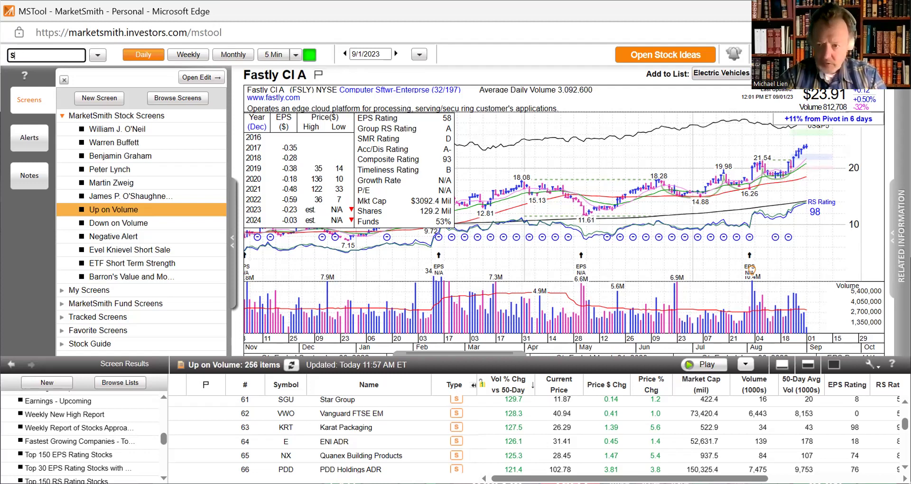
{"action": "type", "text": "HOP"}
{"action": "key", "text": "Return"}
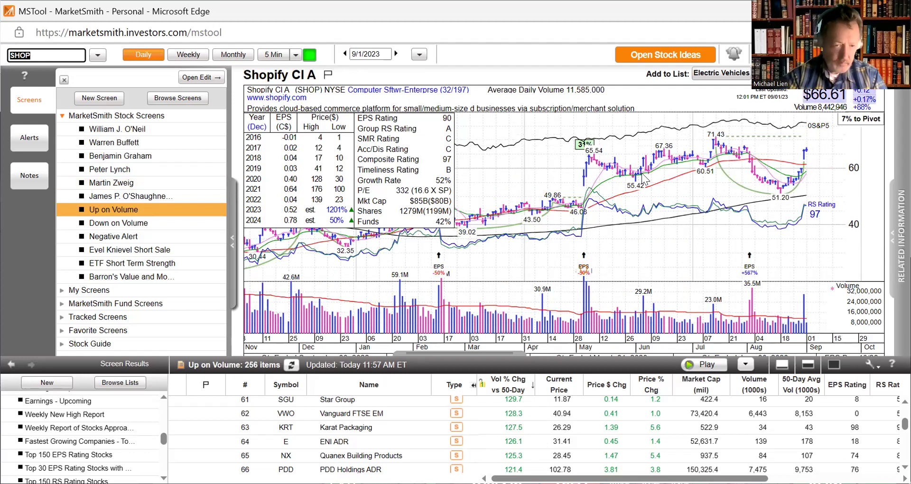
{"action": "type", "text": "A"}
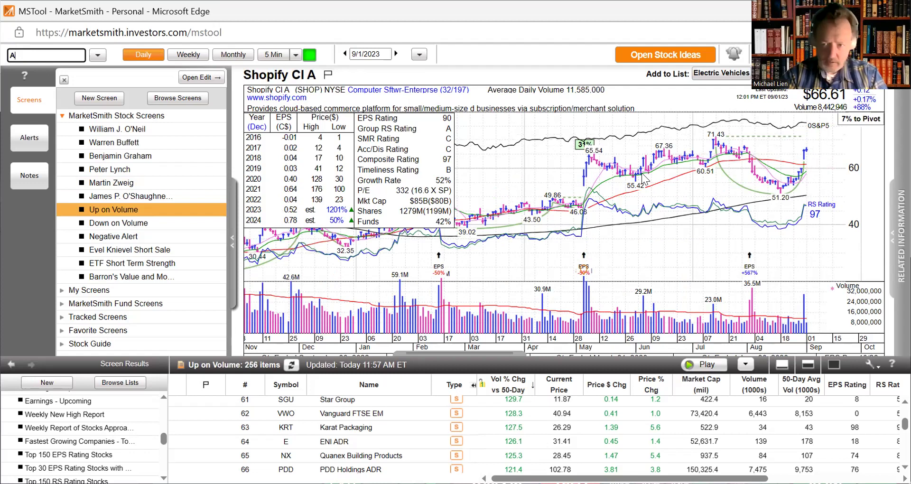
{"action": "type", "text": "MZN"}
{"action": "key", "text": "Return"}
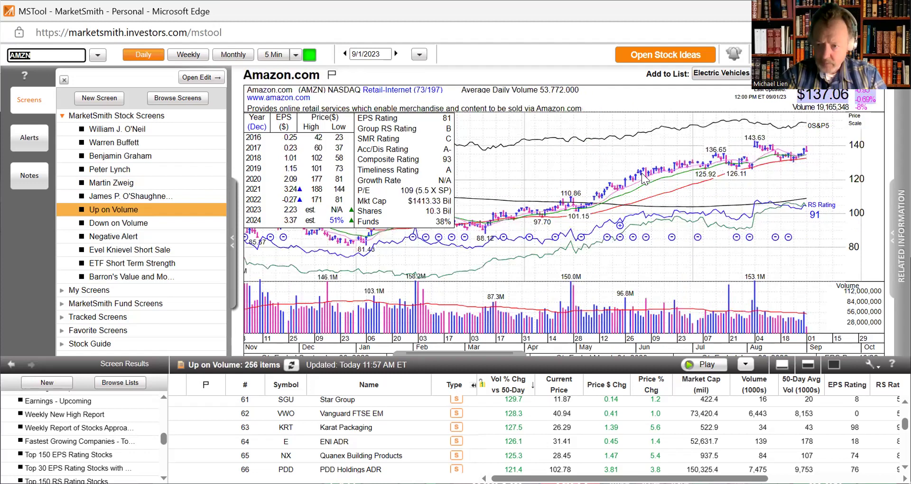
{"action": "type", "text": "L"}
{"action": "key", "text": "BackSpace"}
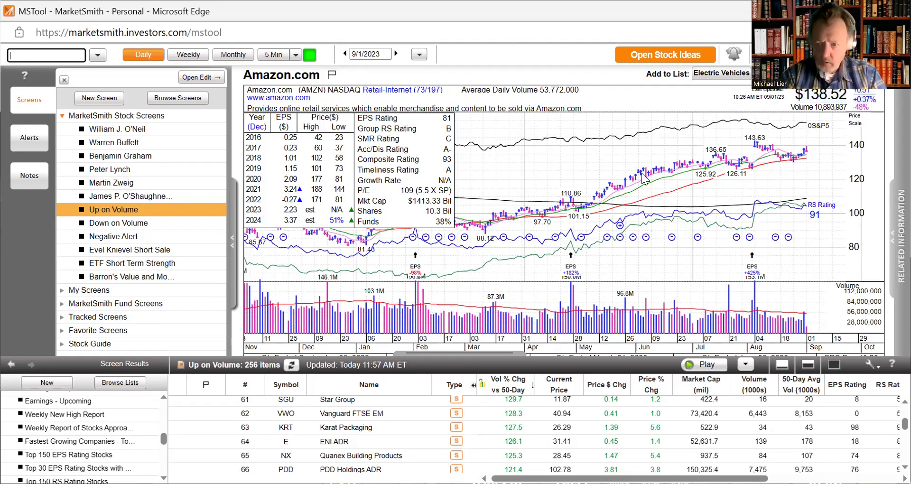
Step: Bring up the chart of GOOG (Alphabet Cl C), followed by EXEL (Exelixis)
{"action": "type", "text": "GOOG"}
{"action": "key", "text": "Return"}
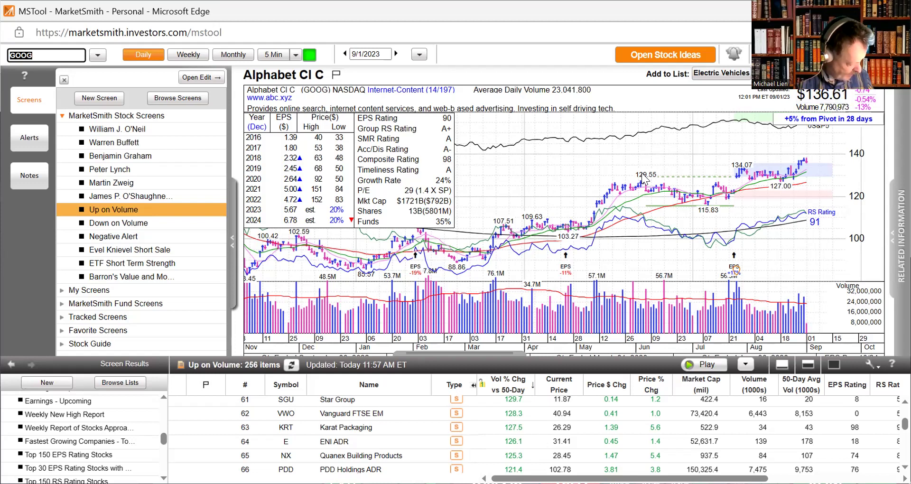
{"action": "type", "text": "EXEL"}
{"action": "key", "text": "Return"}
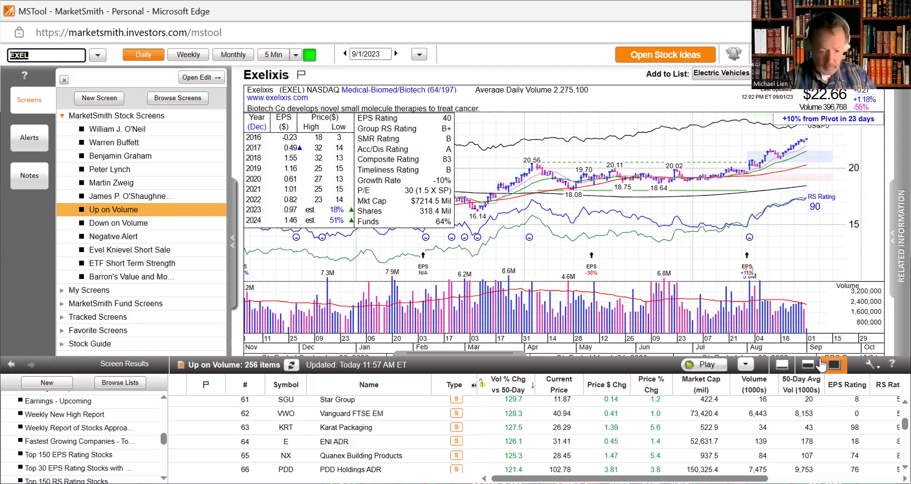
Step: Bring up the chart of CWCO (Consolidated Water), followed by Carpenter Technology (CRS), found by searching for "CARP"
{"action": "type", "text": "C"}
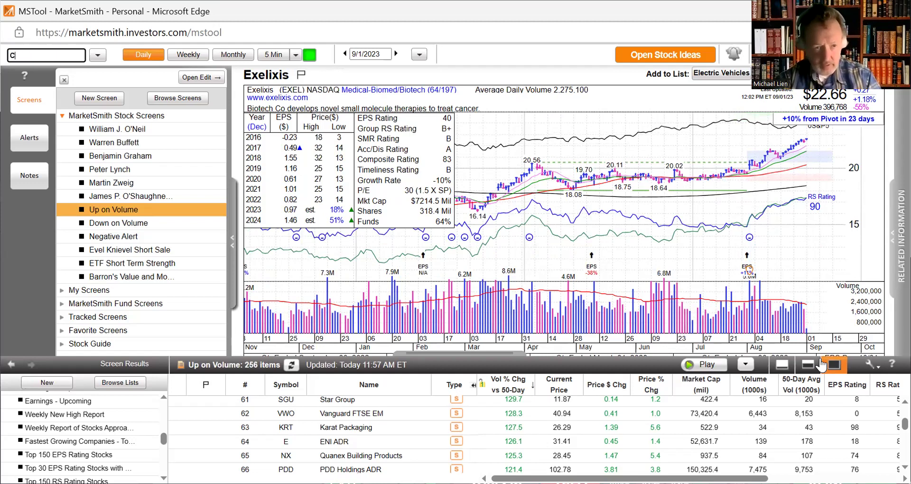
{"action": "type", "text": "WCO"}
{"action": "key", "text": "Return"}
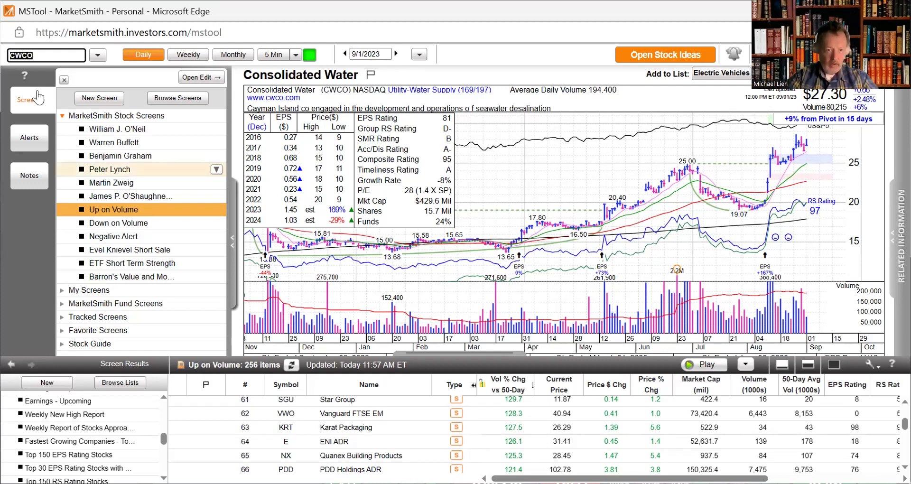
{"action": "type", "text": "C"}
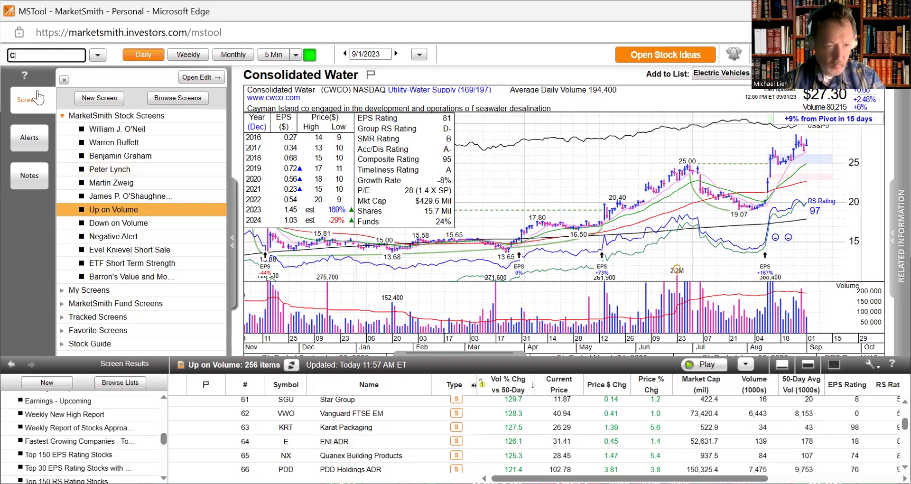
{"action": "type", "text": "ARP"}
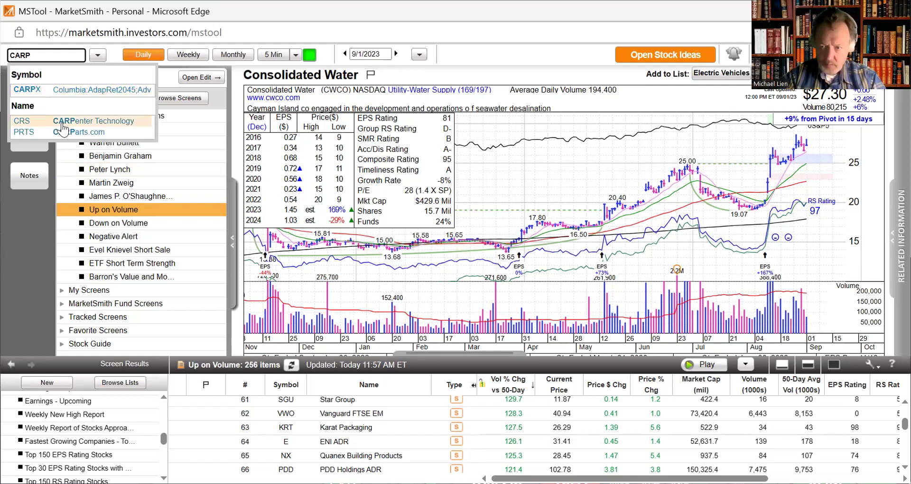
{"action": "left_click", "coordinate": [62, 122]}
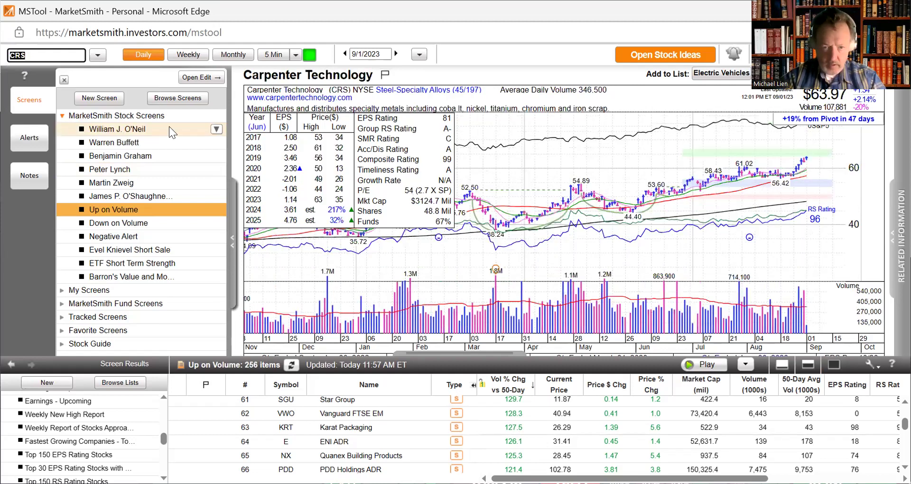